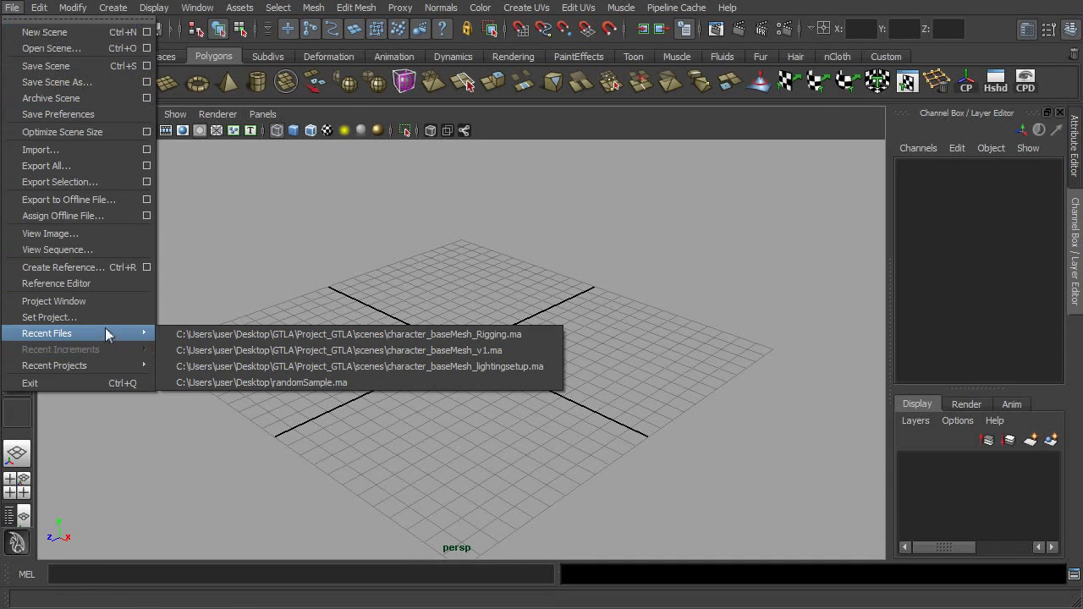
# - Open the recent scene character_baseMesh_Rigging.ma and check the character's separate meshes by selecting them
pyautogui.click(314, 331)
pyautogui.keyDown('alt'); pyautogui.moveTo(519, 405); pyautogui.dragTo(550, 392); pyautogui.keyUp('alt')
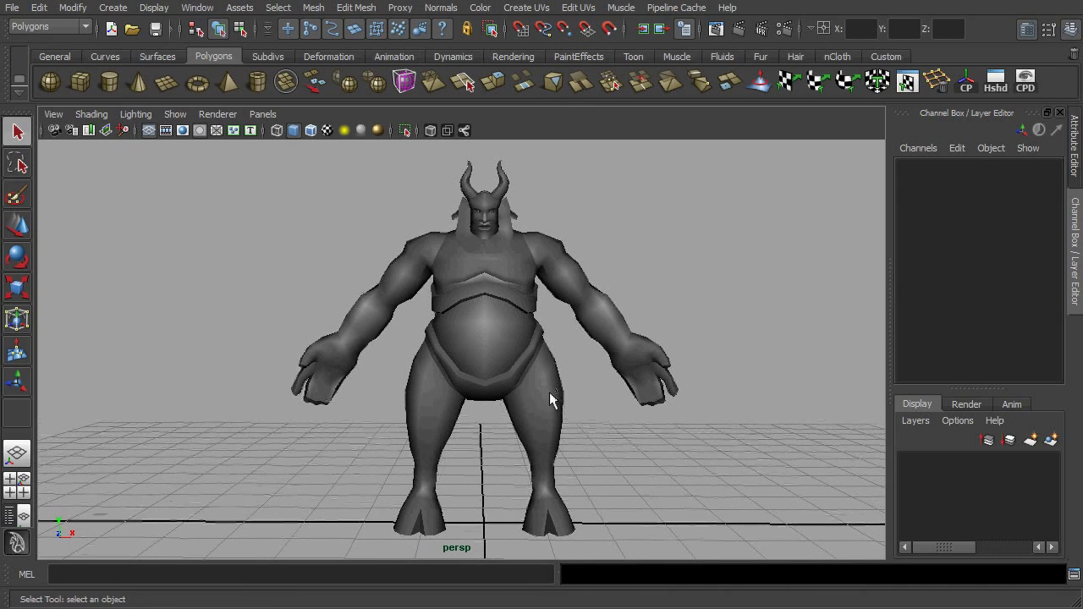
pyautogui.click(497, 342)
pyautogui.click(497, 246)
pyautogui.click(495, 194)
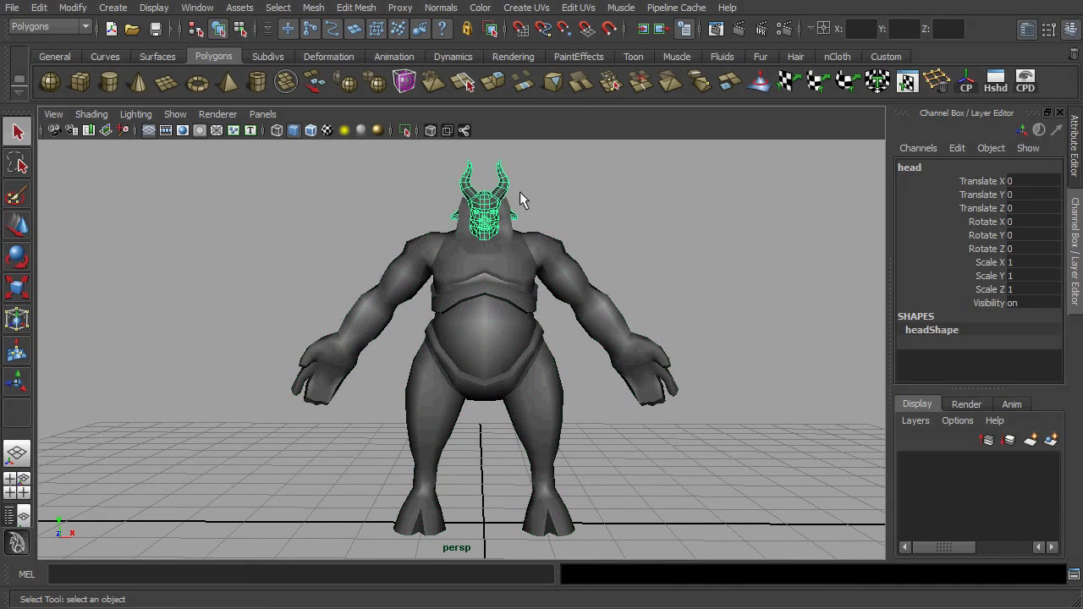
pyautogui.click(708, 225)
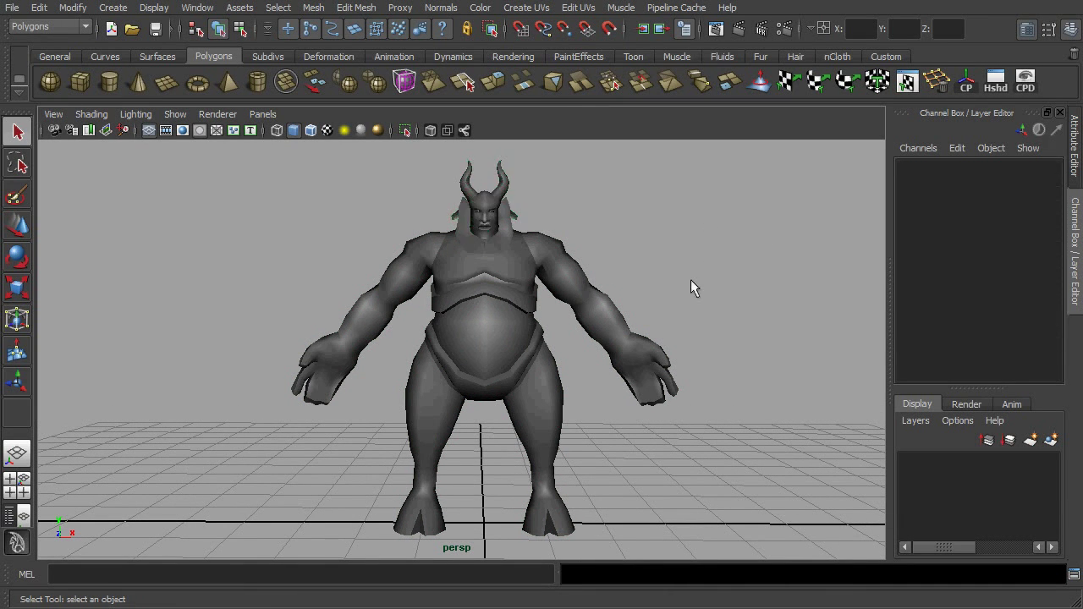
pyautogui.keyDown('alt'); pyautogui.moveTo(699, 278); pyautogui.dragTo(432, 306); pyautogui.keyUp('alt')
# - Select the body and head meshes and combine them into one polygon object
pyautogui.click(511, 280)
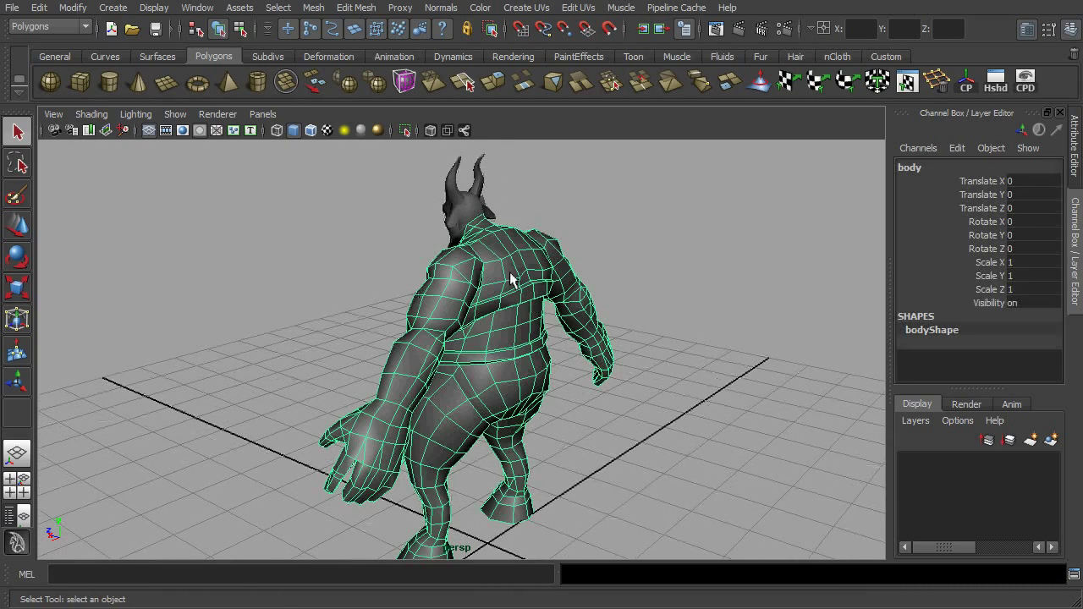
pyautogui.keyDown('alt'); pyautogui.moveTo(507, 233); pyautogui.dragTo(508, 267); pyautogui.keyUp('alt')
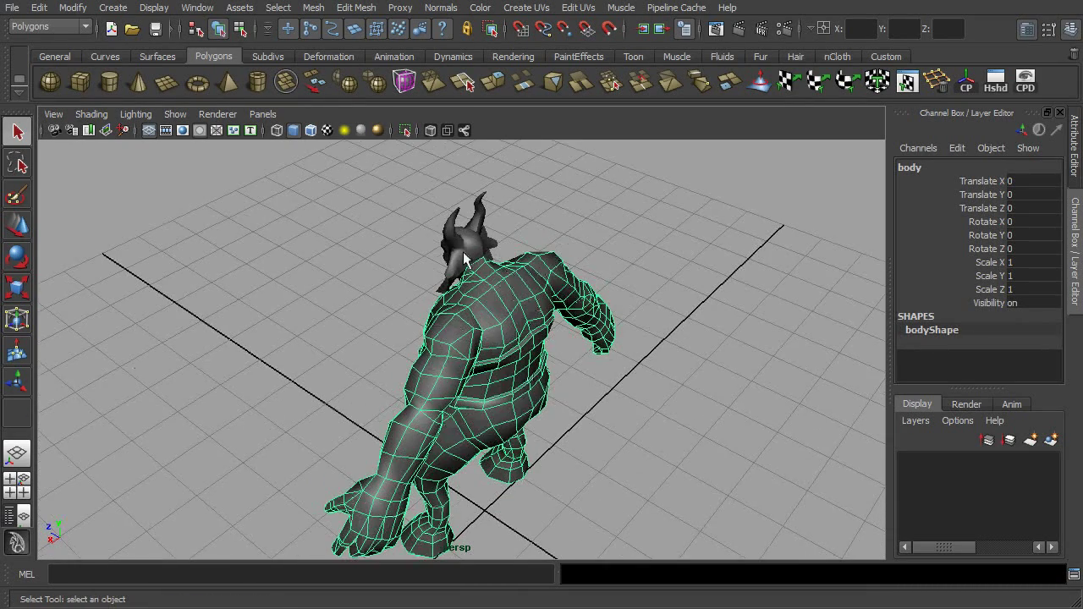
pyautogui.click(480, 269)
pyautogui.keyDown('shift'); pyautogui.click(517, 281); pyautogui.keyUp('shift')
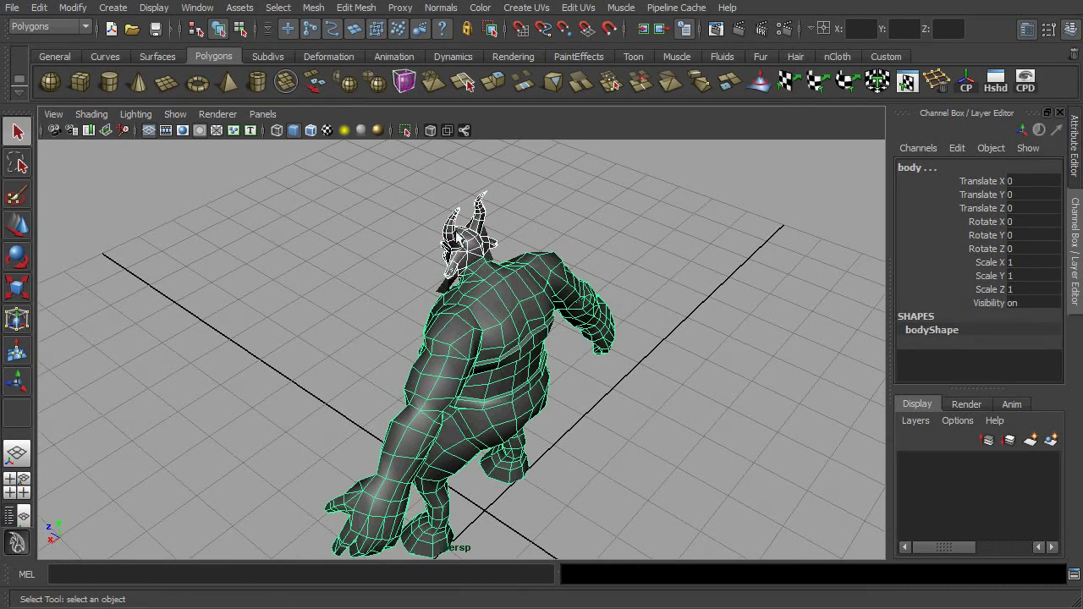
pyautogui.click(285, 88)
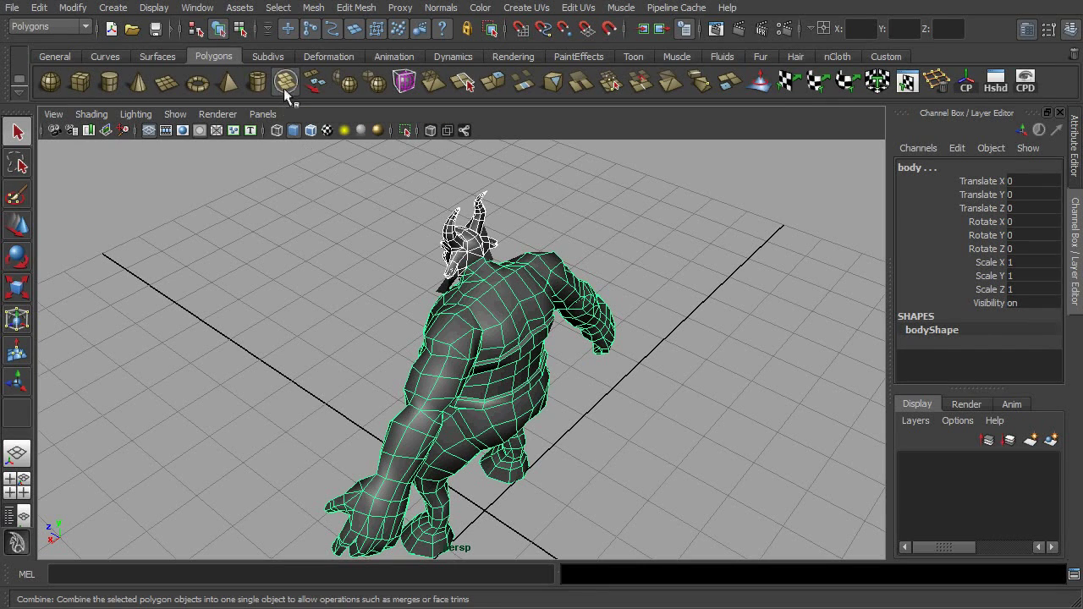
# - In vertex mode, select the vertices of the combined mesh's head and upper body and merge them
pyautogui.keyDown('alt'); pyautogui.moveTo(472, 265); pyautogui.dragTo(483, 255); pyautogui.keyUp('alt')
pyautogui.moveTo(483, 254); pyautogui.dragTo(417, 259, button='right')
pyautogui.scroll(-3, 427, 254)
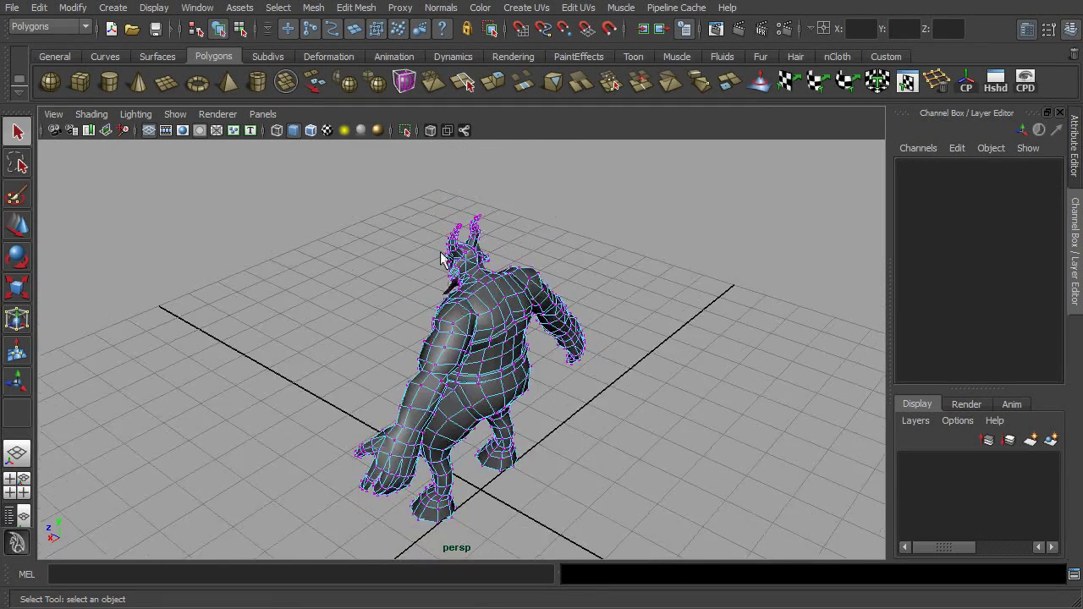
pyautogui.moveTo(362, 184); pyautogui.dragTo(644, 425)
pyautogui.scroll(3, 593, 364)
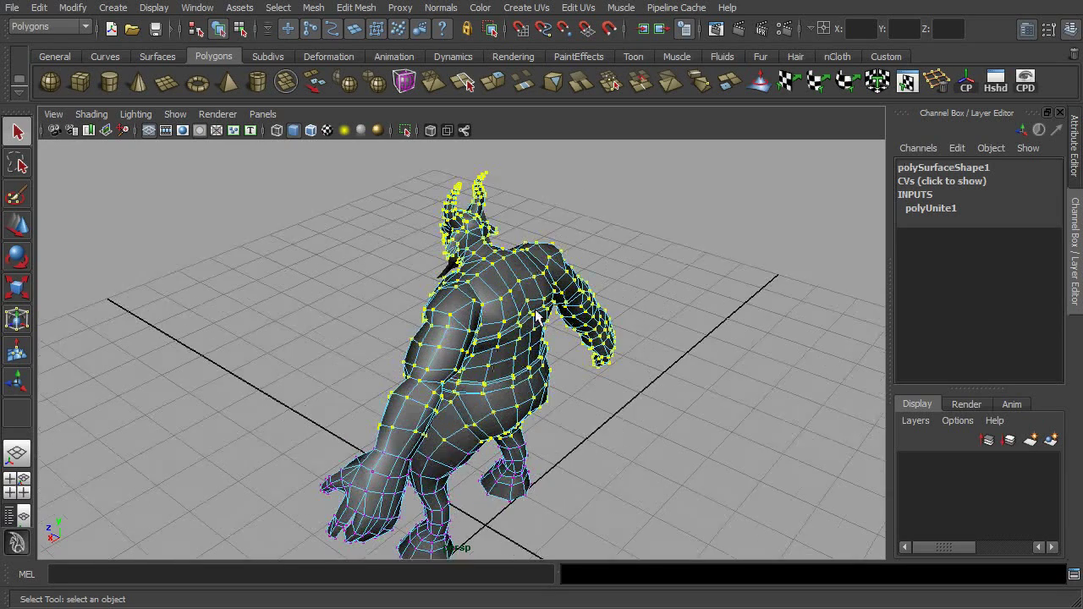
pyautogui.click(621, 85)
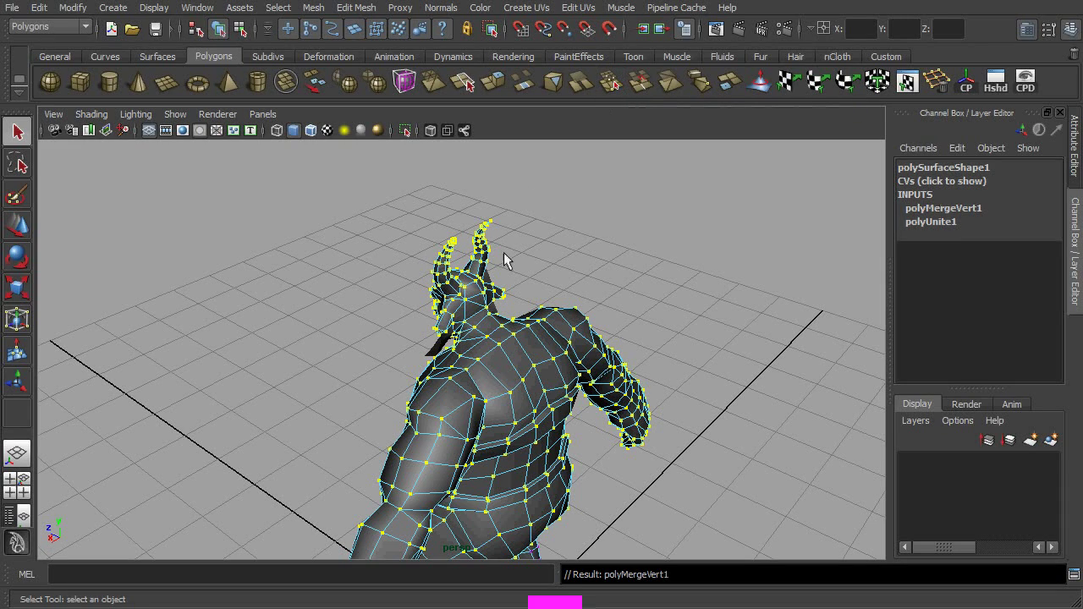
# - Check the merged vertices at the back of the neck with the Move tool, and undo the test
pyautogui.keyDown('alt'); pyautogui.moveTo(502, 259); pyautogui.dragTo(441, 275); pyautogui.keyUp('alt')
pyautogui.scroll(4, 441, 275)
pyautogui.click(446, 297)
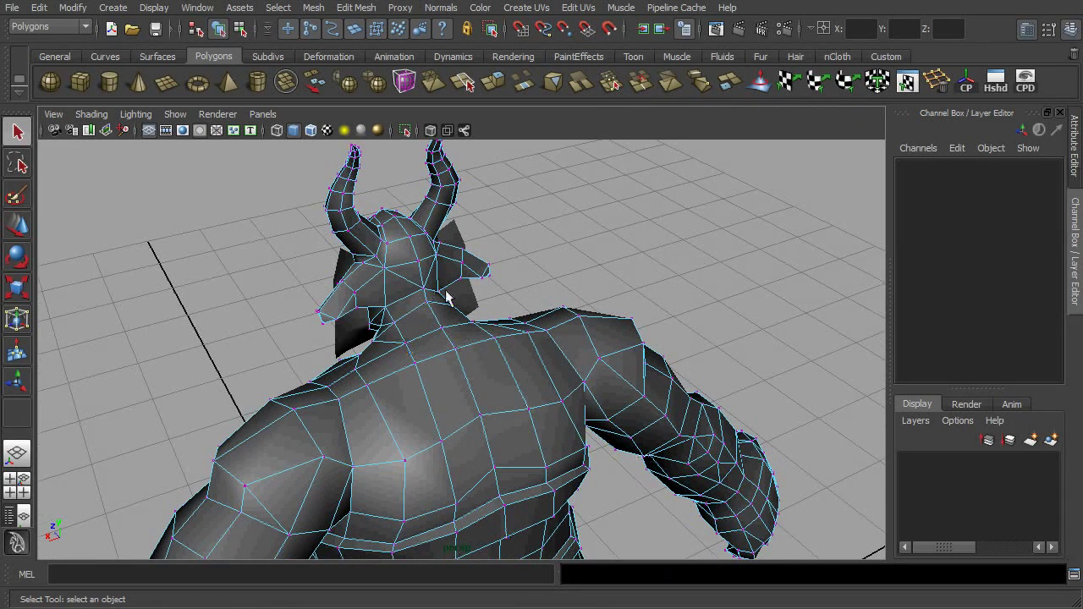
pyautogui.click(385, 315)
pyautogui.press('w')
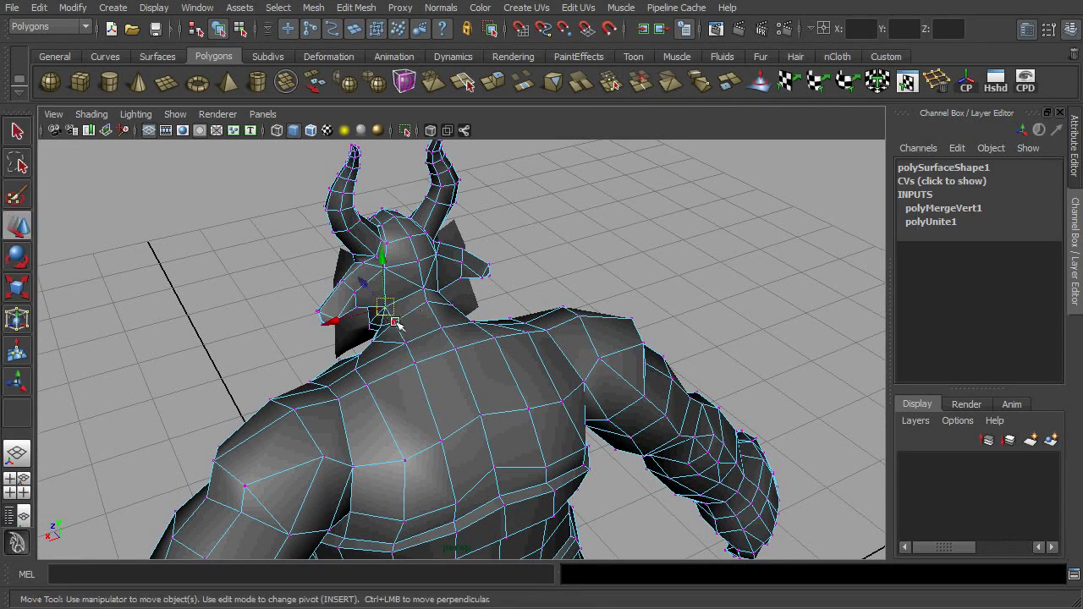
pyautogui.keyDown('alt'); pyautogui.moveTo(373, 327); pyautogui.dragTo(416, 322); pyautogui.keyUp('alt')
pyautogui.press('z')
pyautogui.press('q')
# - Return the combined mesh to object mode and clear the selection
pyautogui.moveTo(460, 315)
pyautogui.mouseDown(button='right')
pyautogui.moveTo(520, 299)
pyautogui.moveTo(573, 261)
pyautogui.mouseUp(button='right')
pyautogui.click(525, 352)
pyautogui.keyDown('alt'); pyautogui.moveTo(364, 415); pyautogui.dragTo(590, 365); pyautogui.keyUp('alt')
pyautogui.scroll(-2, 590, 368)
pyautogui.keyDown('alt'); pyautogui.moveTo(590, 370); pyautogui.dragTo(471, 353, button='middle'); pyautogui.keyUp('alt')
pyautogui.scroll(-2, 522, 357)
pyautogui.keyDown('alt'); pyautogui.moveTo(472, 353); pyautogui.dragTo(513, 365); pyautogui.keyUp('alt')
pyautogui.click(654, 272)
# - Combine the merged body-and-head mesh with the Beard mesh
pyautogui.click(473, 244)
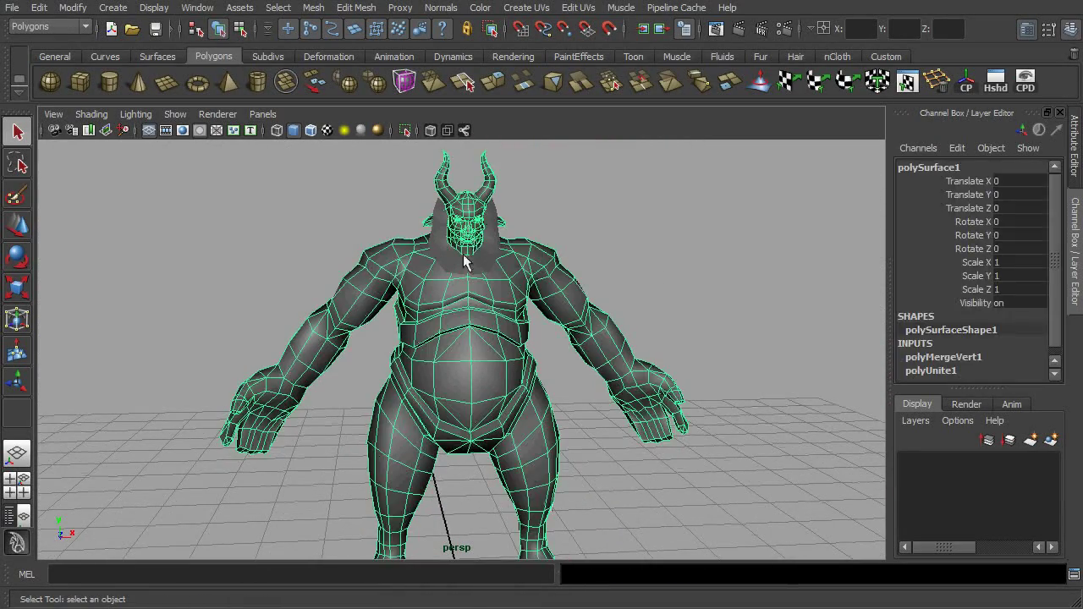
pyautogui.keyDown('alt'); pyautogui.moveTo(464, 262); pyautogui.dragTo(473, 295); pyautogui.keyUp('alt')
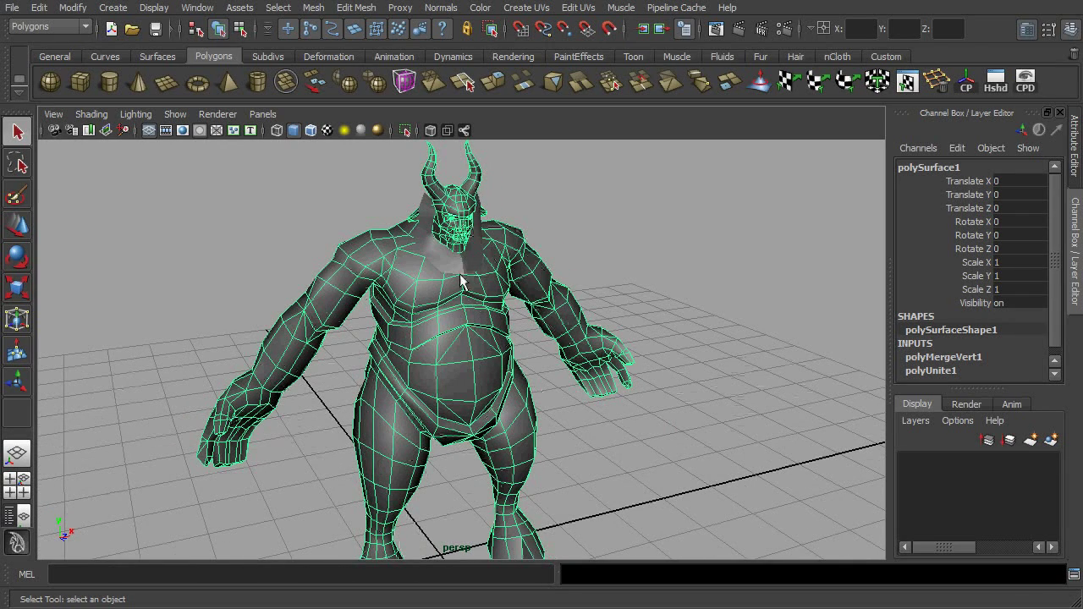
pyautogui.click(448, 266)
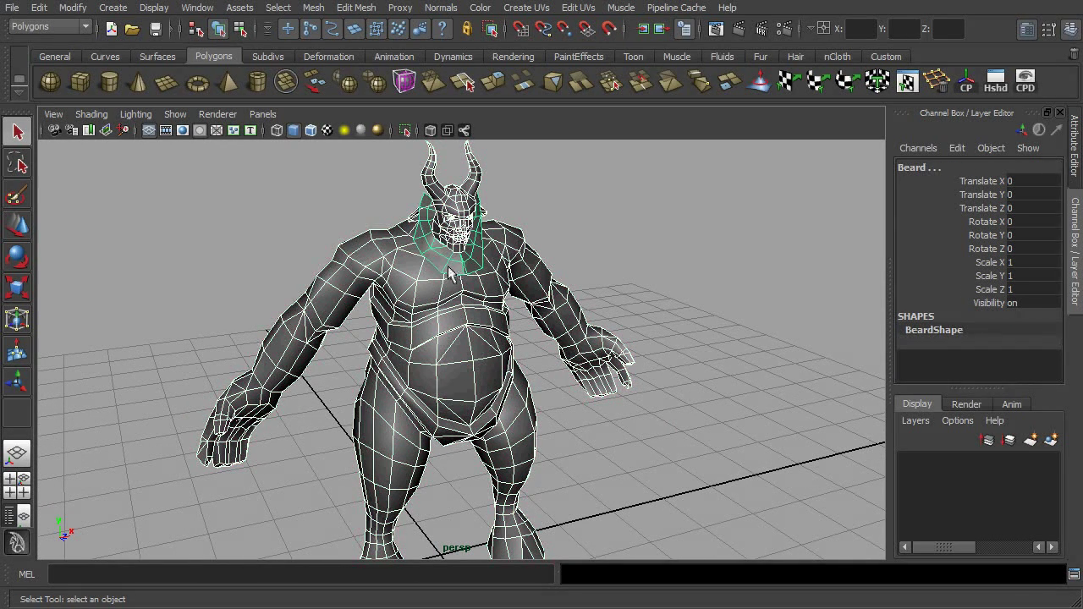
pyautogui.click(286, 82)
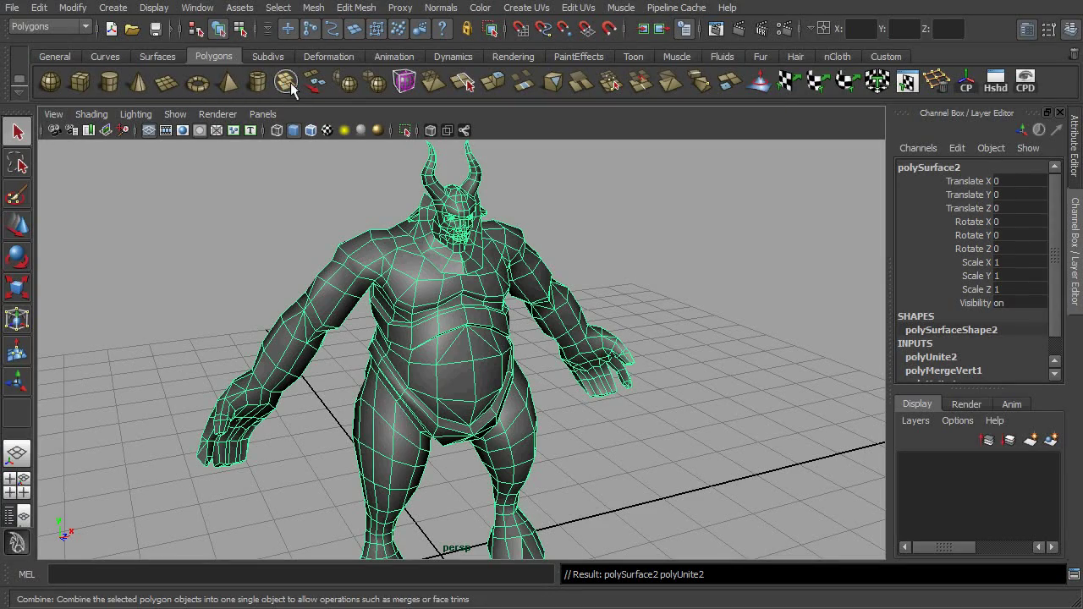
# - Rename the combined character mesh as myBeast_rigged
pyautogui.keyDown('alt'); pyautogui.moveTo(474, 339); pyautogui.dragTo(566, 360); pyautogui.keyUp('alt')
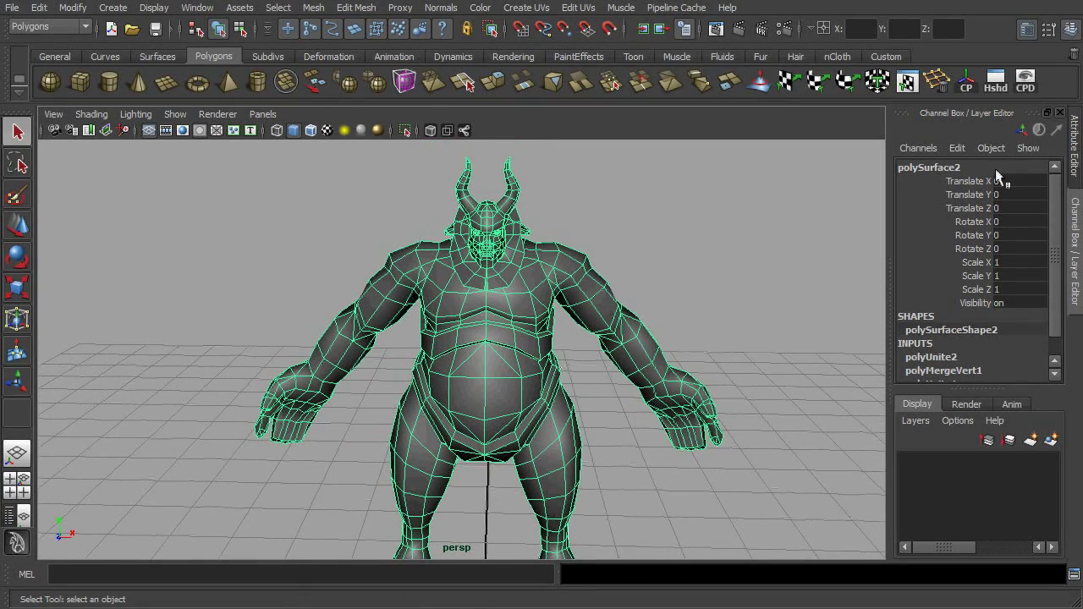
pyautogui.click(936, 168)
pyautogui.write('be')
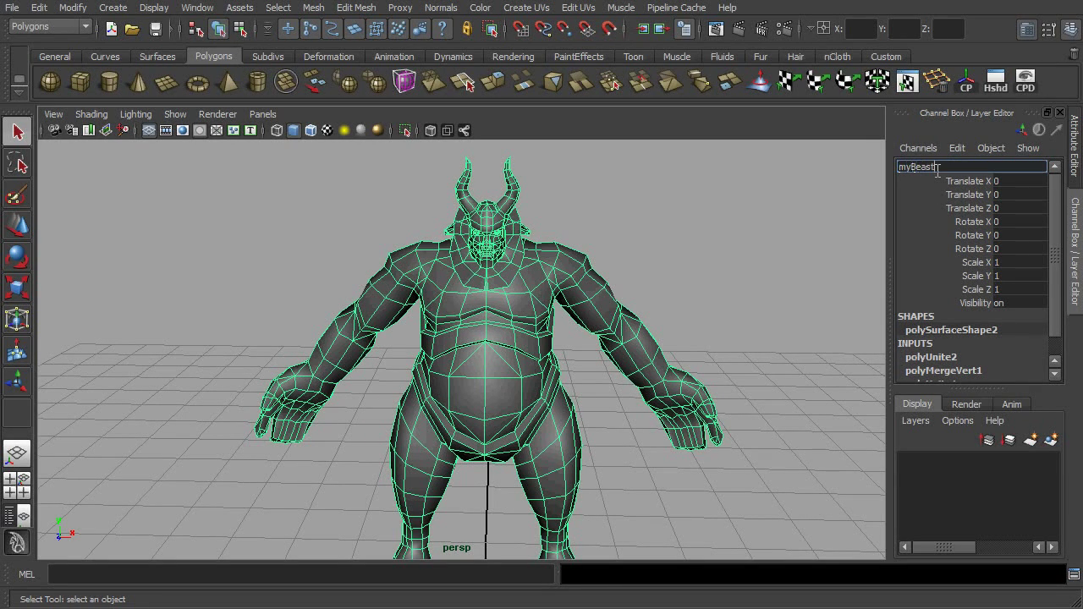
pyautogui.write('ast_rigged')
pyautogui.press('Return')
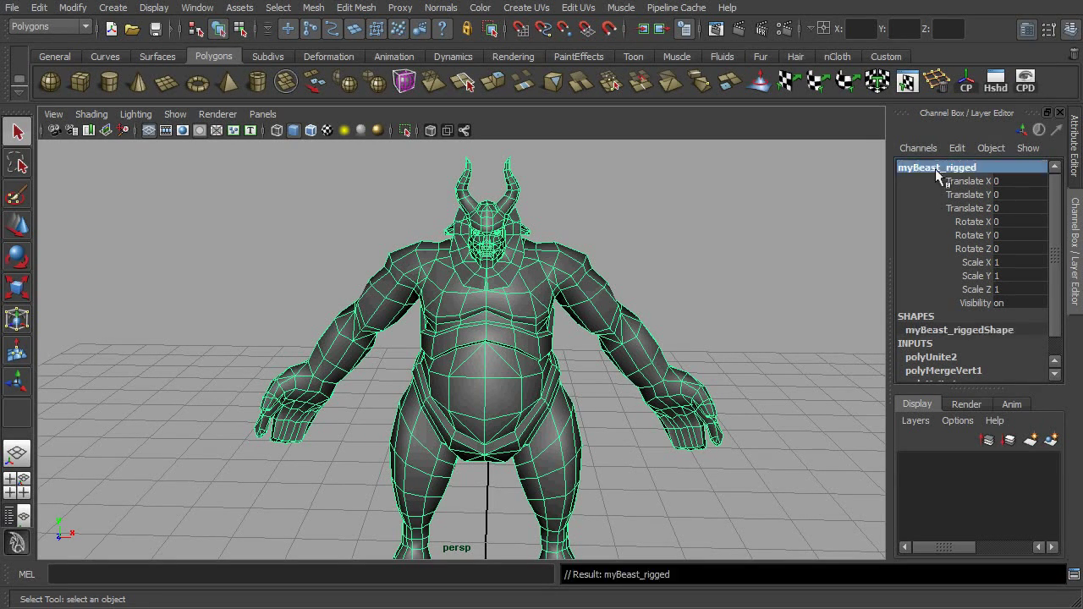
# - Review the construction inputs of the character mesh and delete all history in the scene
pyautogui.scroll(-1, 1054, 245)
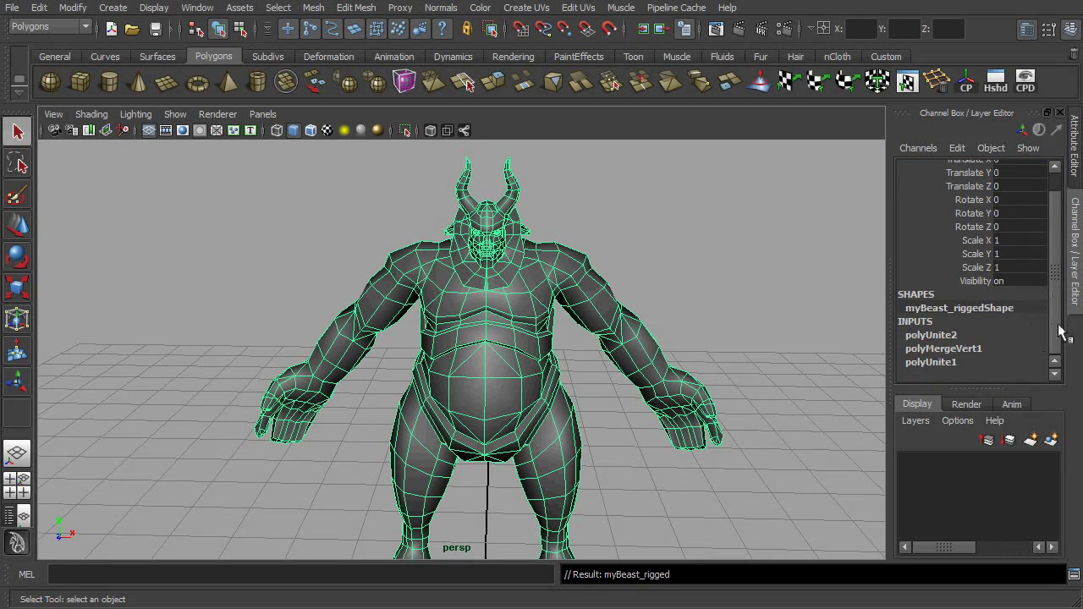
pyautogui.scroll(1, 1054, 332)
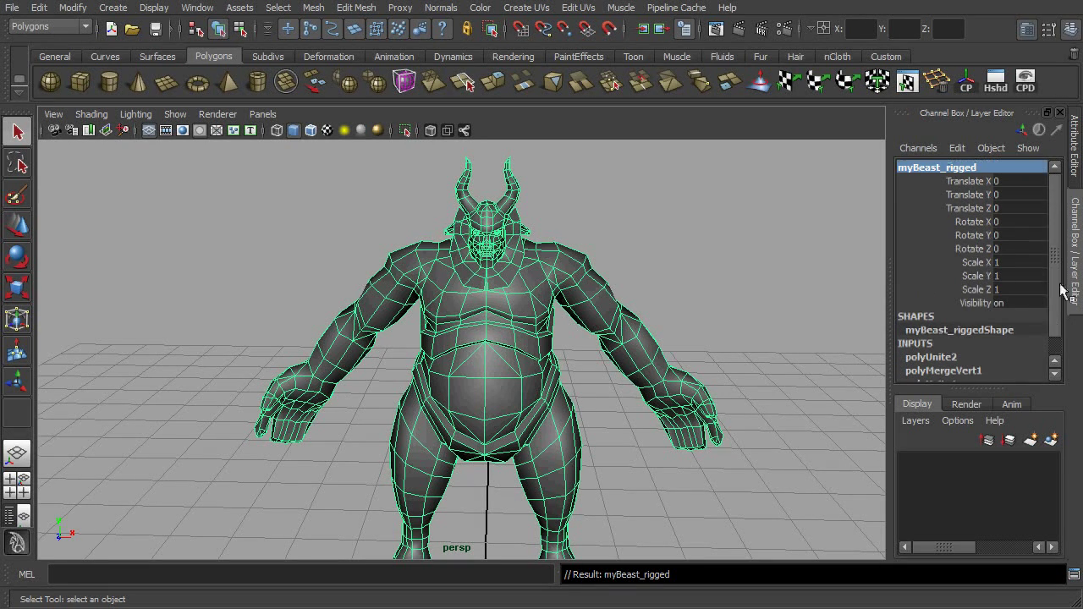
pyautogui.click(39, 8)
pyautogui.moveTo(115, 199)
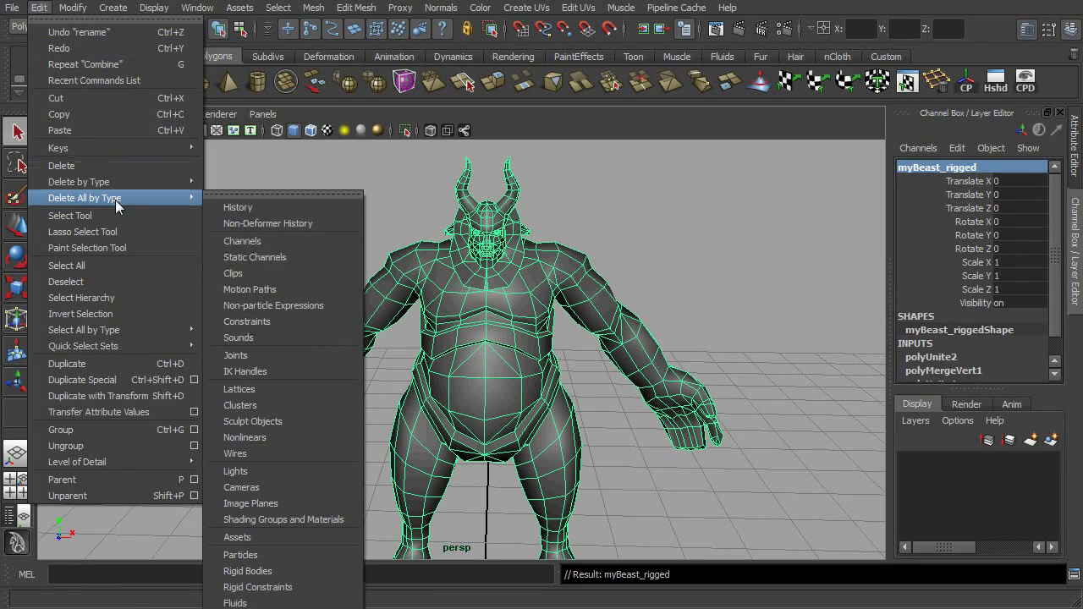
pyautogui.click(238, 208)
# - Freeze the transformations of myBeast_rigged and deselect it
pyautogui.keyDown('alt'); pyautogui.moveTo(564, 395); pyautogui.dragTo(542, 398); pyautogui.keyUp('alt')
pyautogui.click(72, 8)
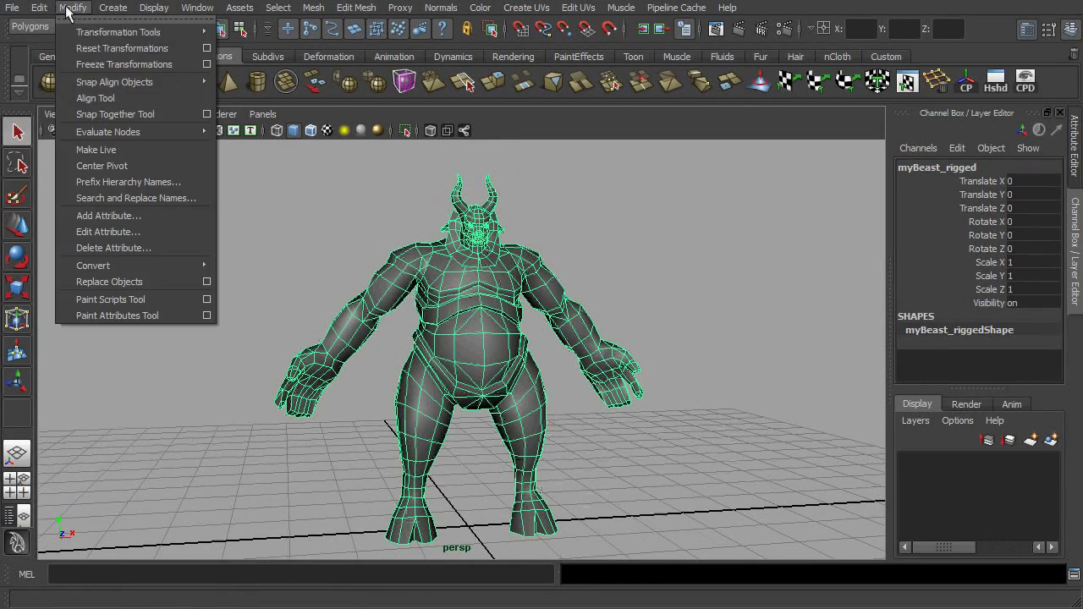
pyautogui.click(114, 66)
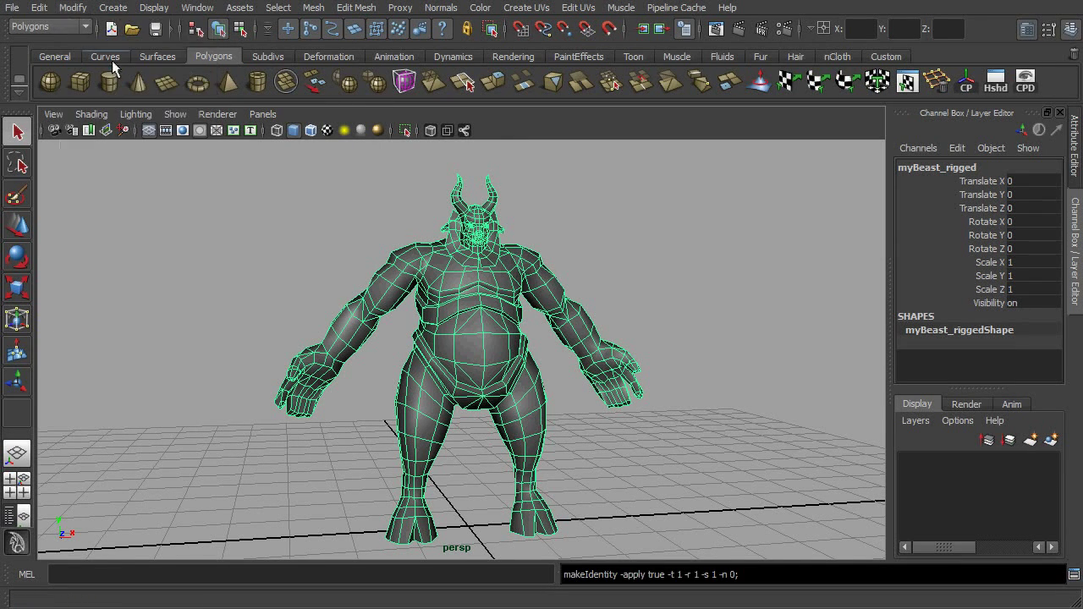
pyautogui.click(654, 304)
# - In wireframe display, select the myBeast mesh of the rigged character together with the cog root joint at the pelvis
pyautogui.keyDown('alt'); pyautogui.moveTo(612, 387); pyautogui.dragTo(396, 412); pyautogui.keyUp('alt')
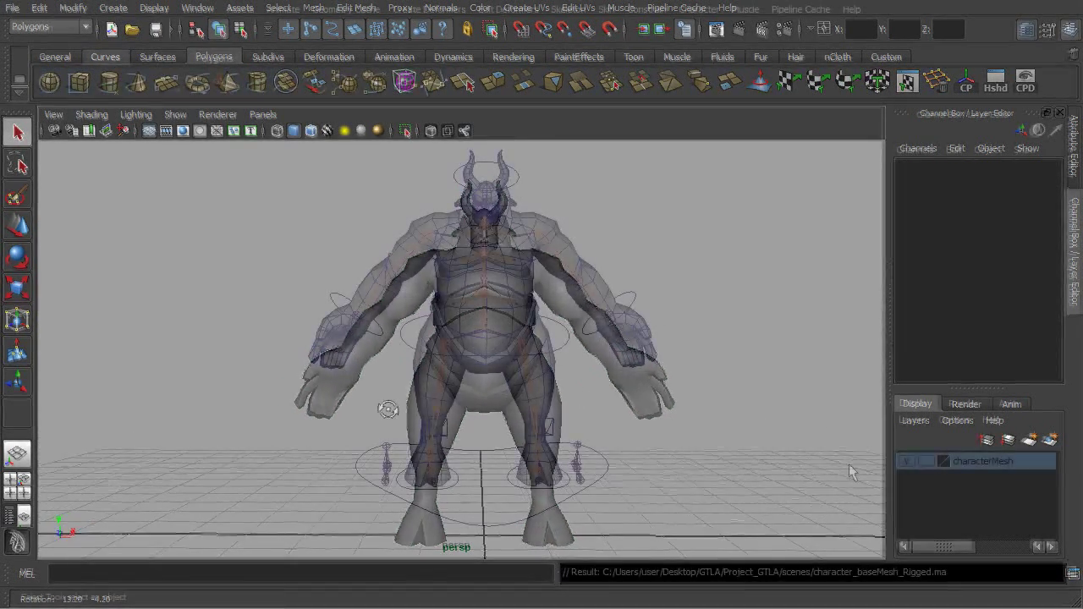
pyautogui.click(549, 385)
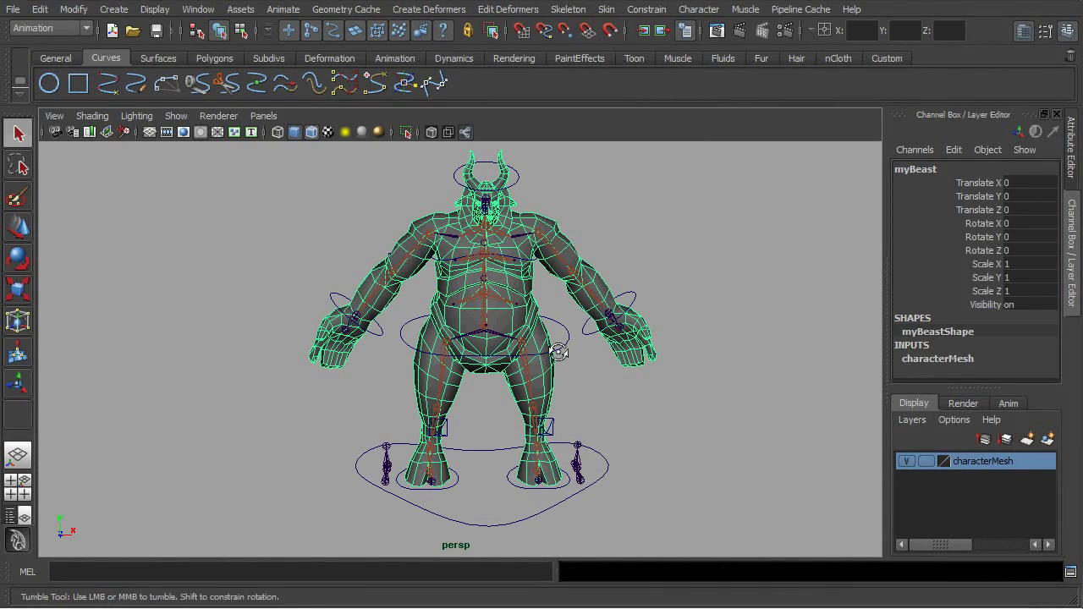
pyautogui.keyDown('alt'); pyautogui.moveTo(551, 347); pyautogui.dragTo(506, 365); pyautogui.keyUp('alt')
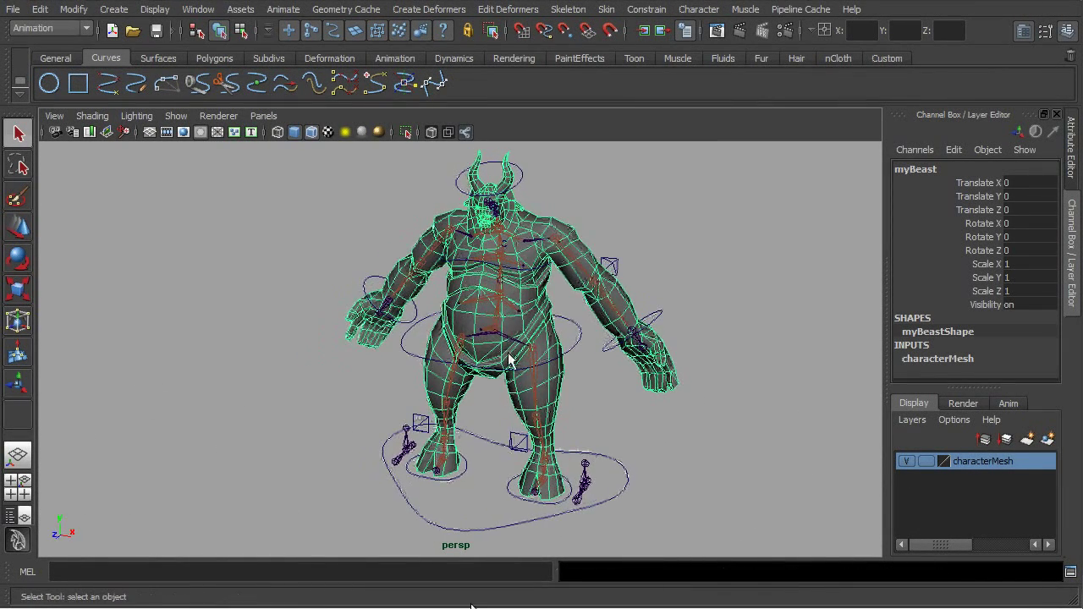
pyautogui.click(279, 132)
pyautogui.scroll(3, 561, 326)
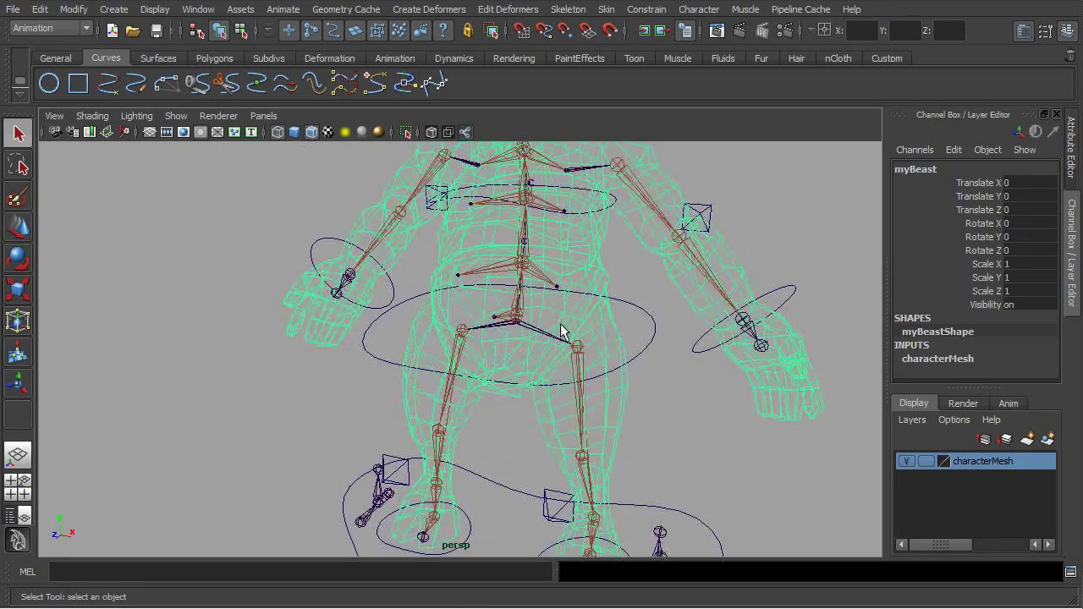
pyautogui.scroll(2, 519, 335)
pyautogui.moveTo(534, 355)
pyautogui.keyDown('alt'); pyautogui.mouseDown()
pyautogui.moveTo(549, 328)
pyautogui.moveTo(531, 345)
pyautogui.mouseUp(); pyautogui.keyUp('alt')
pyautogui.click(532, 326)
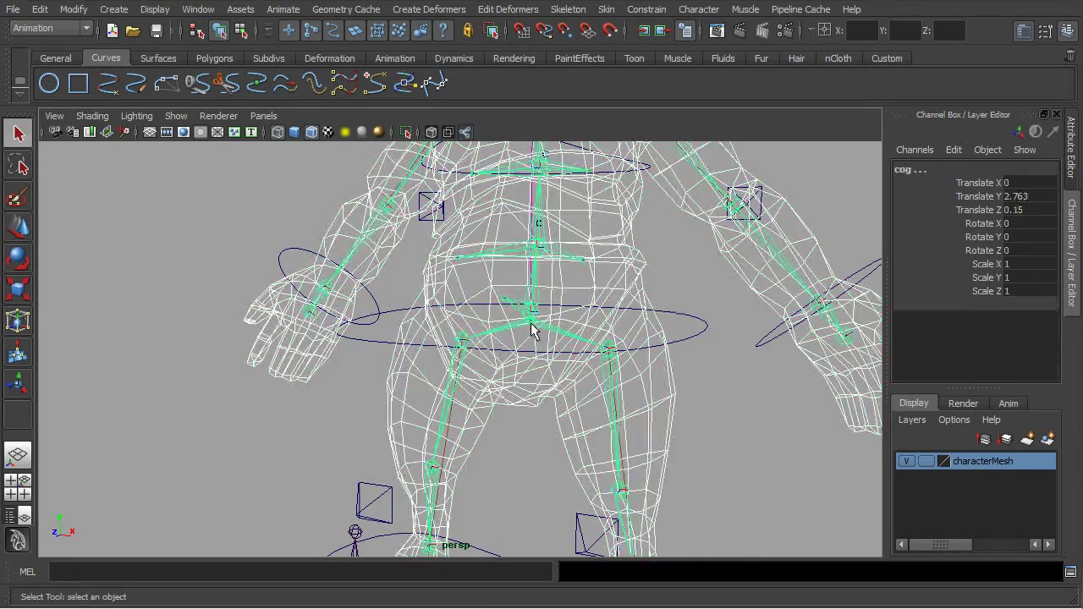
# - Smooth bind the myBeast mesh to the cog joint hierarchy
pyautogui.scroll(-4, 534, 336)
pyautogui.scroll(1, 534, 339)
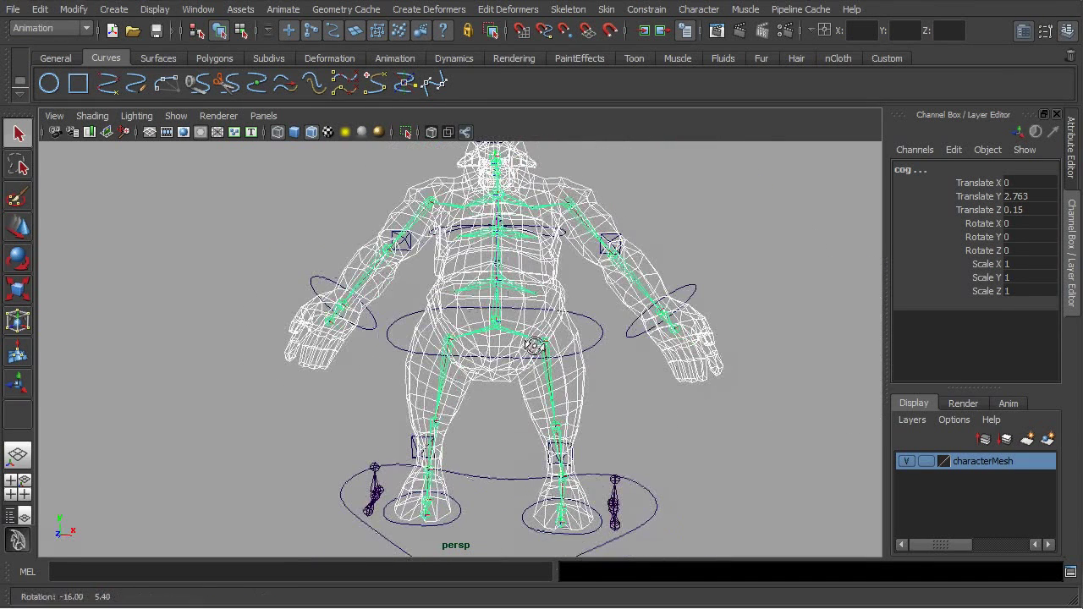
pyautogui.click(597, 11)
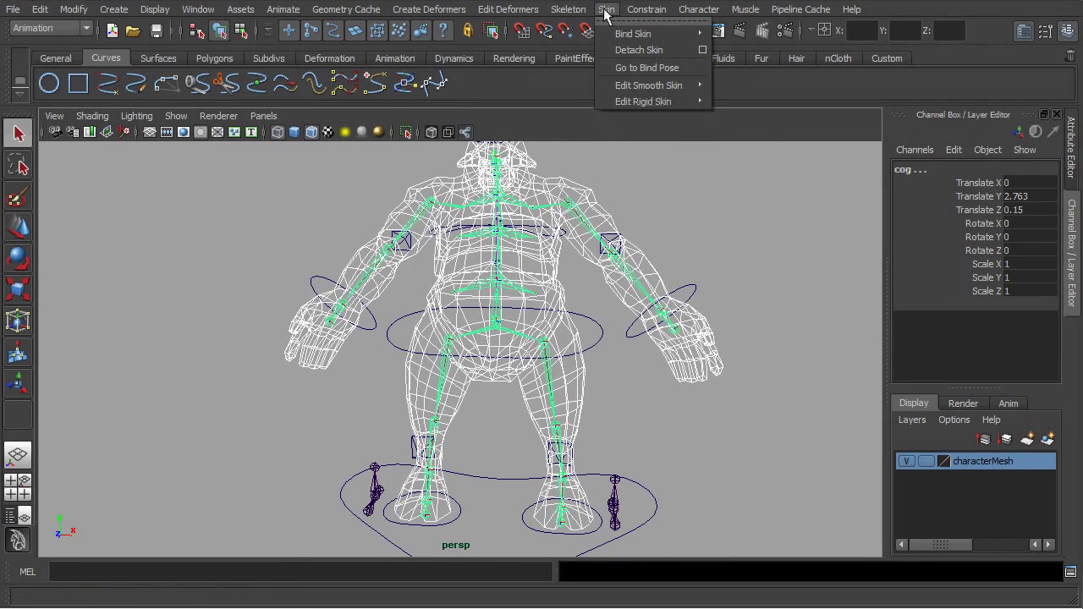
pyautogui.moveTo(631, 34)
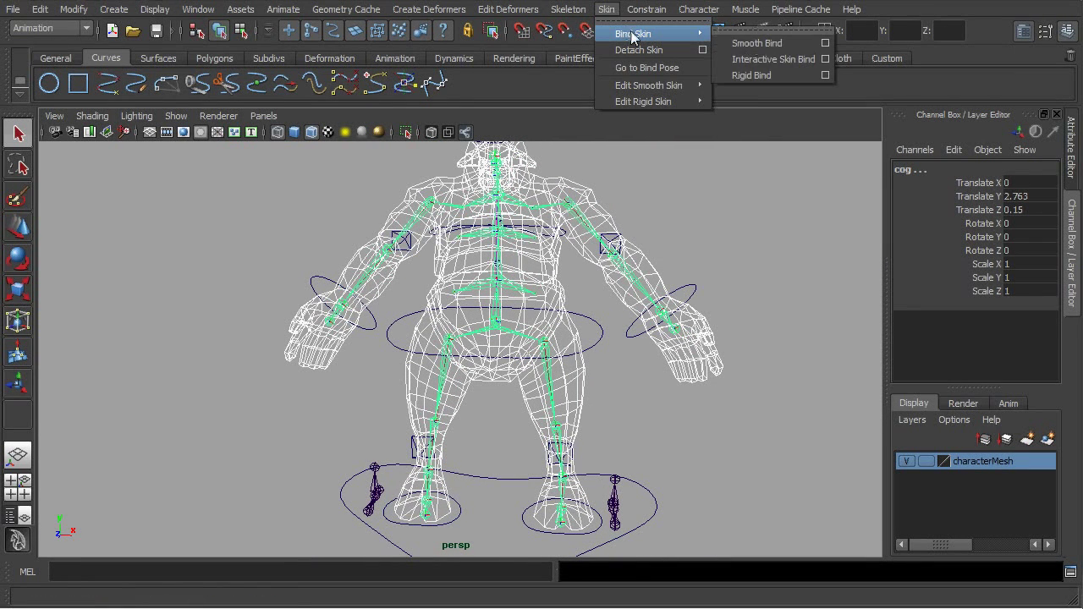
pyautogui.click(760, 48)
# - Return the viewport to shaded display and select the splineCtrl curve around the character's waist
pyautogui.keyDown('alt'); pyautogui.moveTo(694, 285); pyautogui.dragTo(624, 310); pyautogui.keyUp('alt')
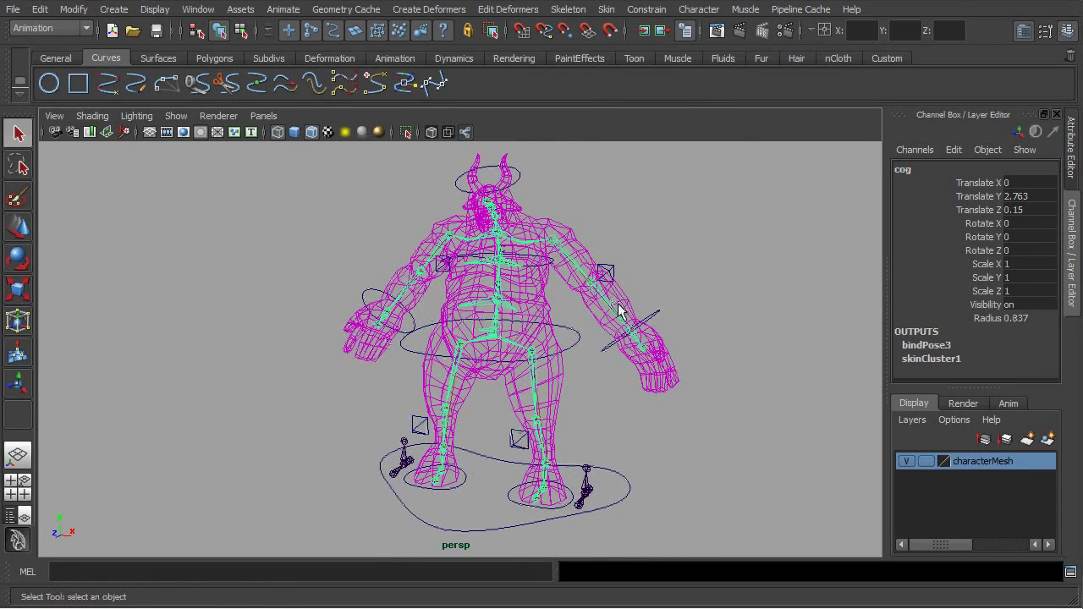
pyautogui.click(294, 132)
pyautogui.keyDown('alt'); pyautogui.moveTo(403, 348); pyautogui.dragTo(576, 352); pyautogui.keyUp('alt')
pyautogui.click(649, 417)
pyautogui.click(579, 345)
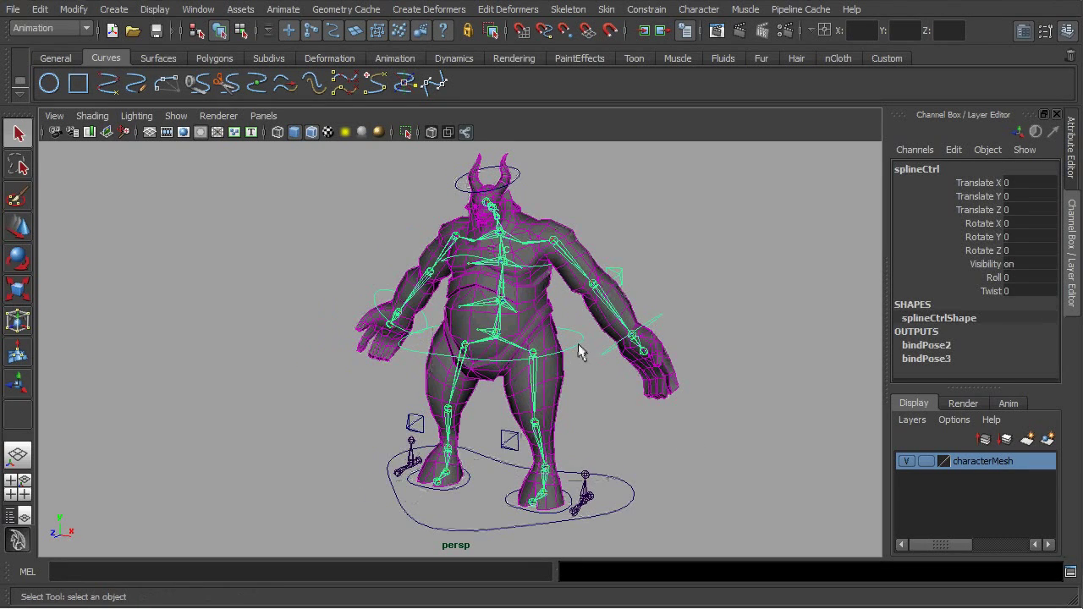
pyautogui.keyDown('alt'); pyautogui.moveTo(500, 366); pyautogui.dragTo(505, 370); pyautogui.keyUp('alt')
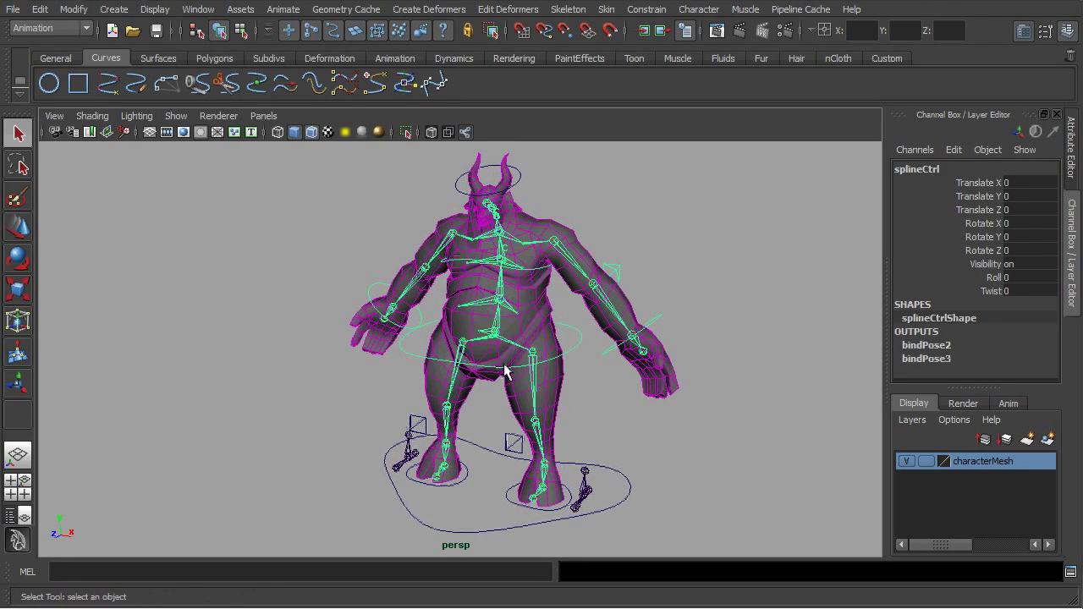
# - Test the body's deformation by moving splineCtrl freely with the Move tool, and undo the move
pyautogui.click(17, 227)
pyautogui.moveTo(493, 336)
pyautogui.mouseDown()
pyautogui.moveTo(508, 332)
pyautogui.moveTo(487, 385)
pyautogui.moveTo(497, 369)
pyautogui.moveTo(495, 315)
pyautogui.moveTo(495, 389)
pyautogui.moveTo(496, 317)
pyautogui.moveTo(495, 389)
pyautogui.moveTo(496, 349)
pyautogui.moveTo(483, 363)
pyautogui.moveTo(448, 367)
pyautogui.moveTo(477, 363)
pyautogui.moveTo(485, 346)
pyautogui.mouseUp()
pyautogui.hotkey('ctrl', 'z')
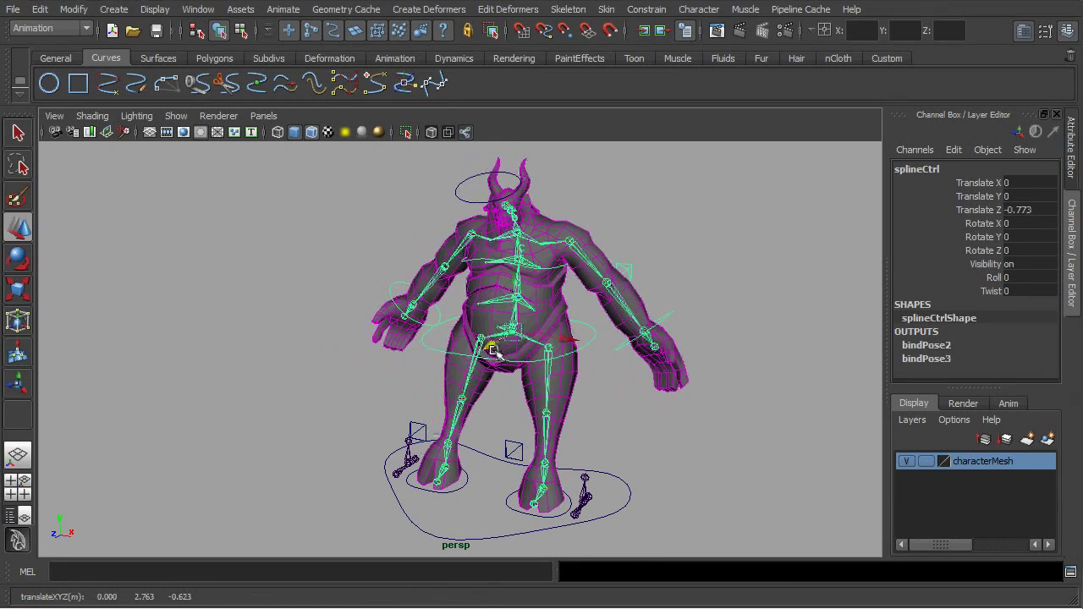
pyautogui.hotkey('ctrl', 'z')
# - Test the left arm's deformation by moving L_armCtrl, including a raise of about 0.92 in Y, and undo the moves
pyautogui.moveTo(587, 320)
pyautogui.keyDown('alt'); pyautogui.mouseDown()
pyautogui.moveTo(599, 332)
pyautogui.moveTo(641, 322)
pyautogui.moveTo(644, 310)
pyautogui.moveTo(626, 316)
pyautogui.moveTo(633, 331)
pyautogui.moveTo(600, 320)
pyautogui.mouseUp(); pyautogui.keyUp('alt')
pyautogui.click(656, 334)
pyautogui.hotkey('ctrl', 'z')
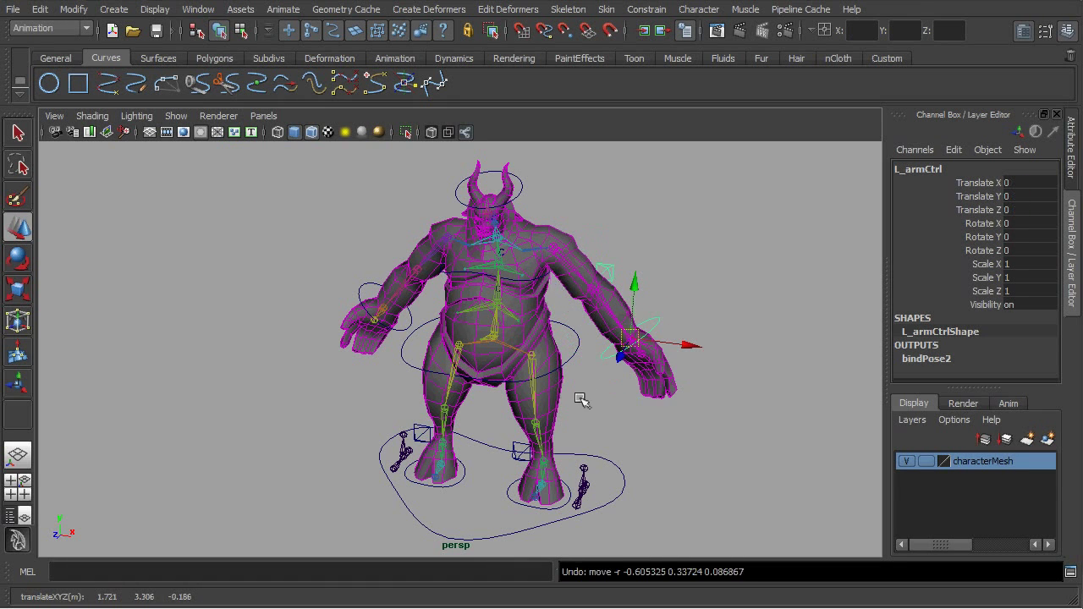
pyautogui.keyDown('alt'); pyautogui.moveTo(581, 400); pyautogui.dragTo(614, 194); pyautogui.keyUp('alt')
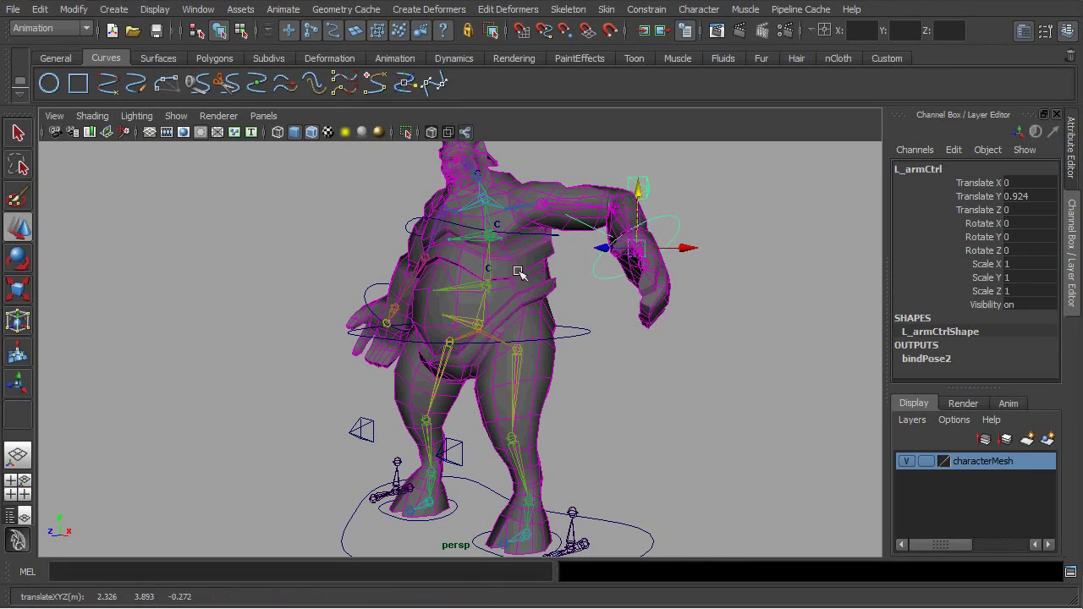
pyautogui.keyDown('alt'); pyautogui.moveTo(536, 331); pyautogui.dragTo(624, 355); pyautogui.keyUp('alt')
pyautogui.hotkey('ctrl', 'z')
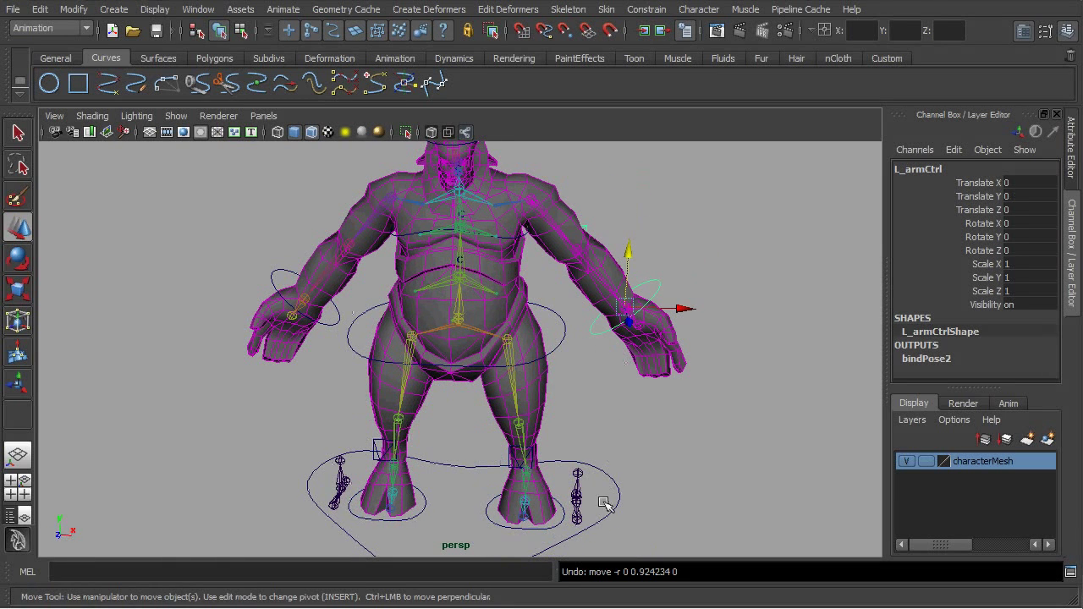
# - Raise L_legCtrl to about 1.33 in Y, inspect the bent left leg from front and back, and undo the raise
pyautogui.click(503, 519)
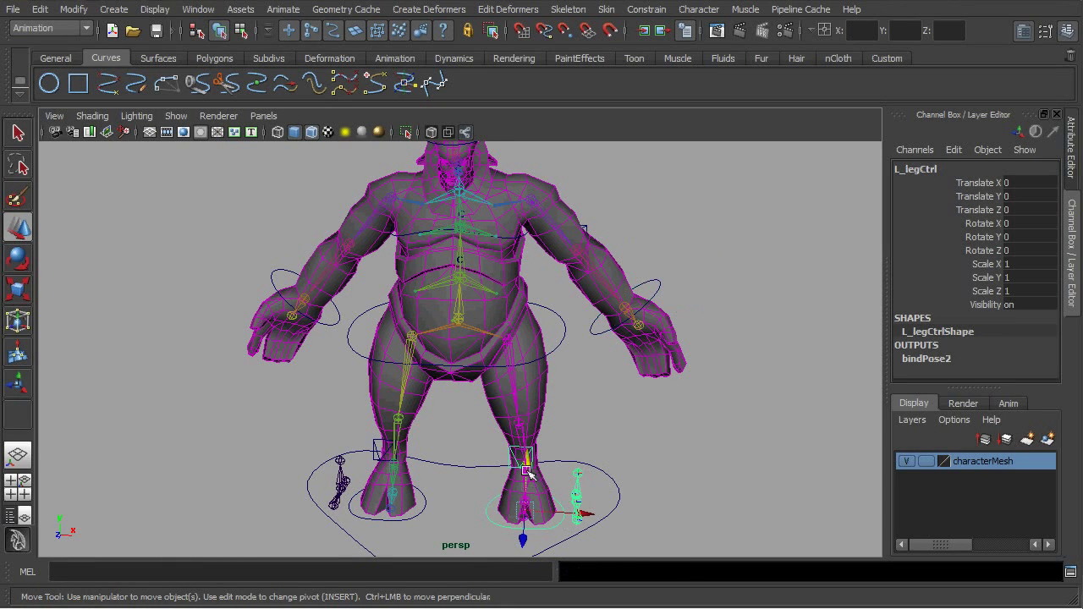
pyautogui.moveTo(527, 469); pyautogui.dragTo(523, 413)
pyautogui.keyDown('alt'); pyautogui.moveTo(487, 443); pyautogui.dragTo(564, 409); pyautogui.keyUp('alt')
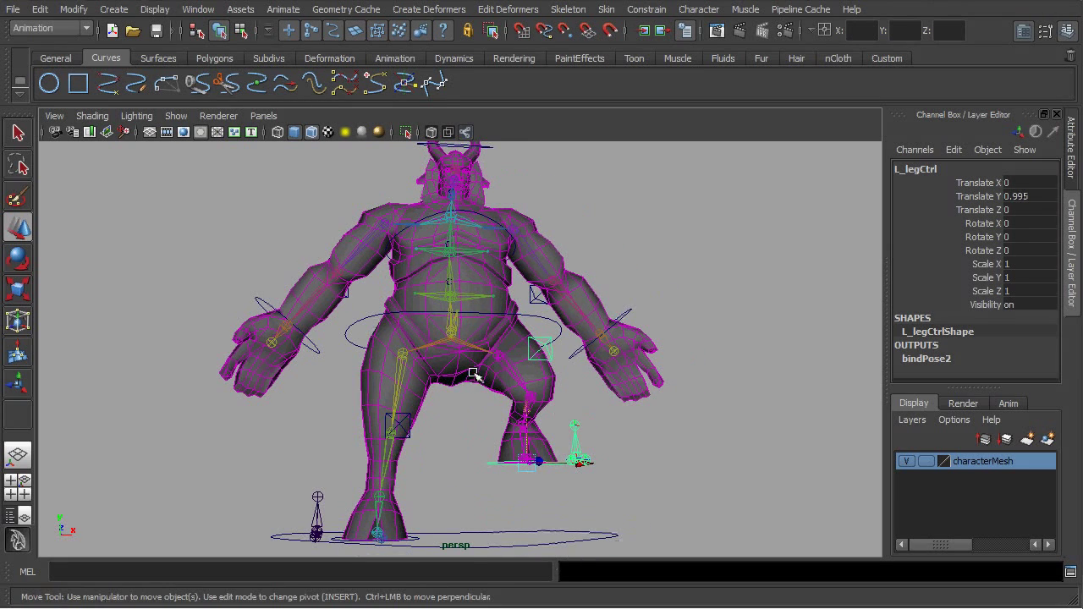
pyautogui.keyDown('alt'); pyautogui.moveTo(600, 322); pyautogui.dragTo(444, 359); pyautogui.keyUp('alt')
pyautogui.moveTo(509, 408)
pyautogui.mouseDown()
pyautogui.moveTo(516, 445)
pyautogui.moveTo(508, 380)
pyautogui.moveTo(519, 438)
pyautogui.moveTo(518, 403)
pyautogui.mouseUp()
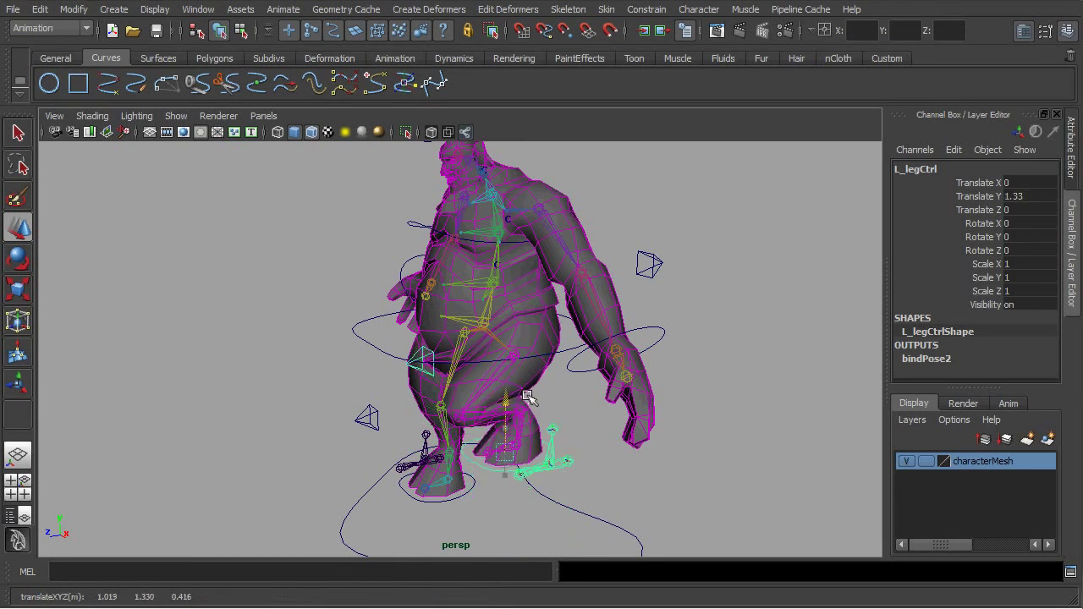
pyautogui.keyDown('alt'); pyautogui.moveTo(640, 442); pyautogui.dragTo(477, 383); pyautogui.keyUp('alt')
pyautogui.keyDown('alt'); pyautogui.moveTo(410, 361); pyautogui.dragTo(442, 400); pyautogui.keyUp('alt')
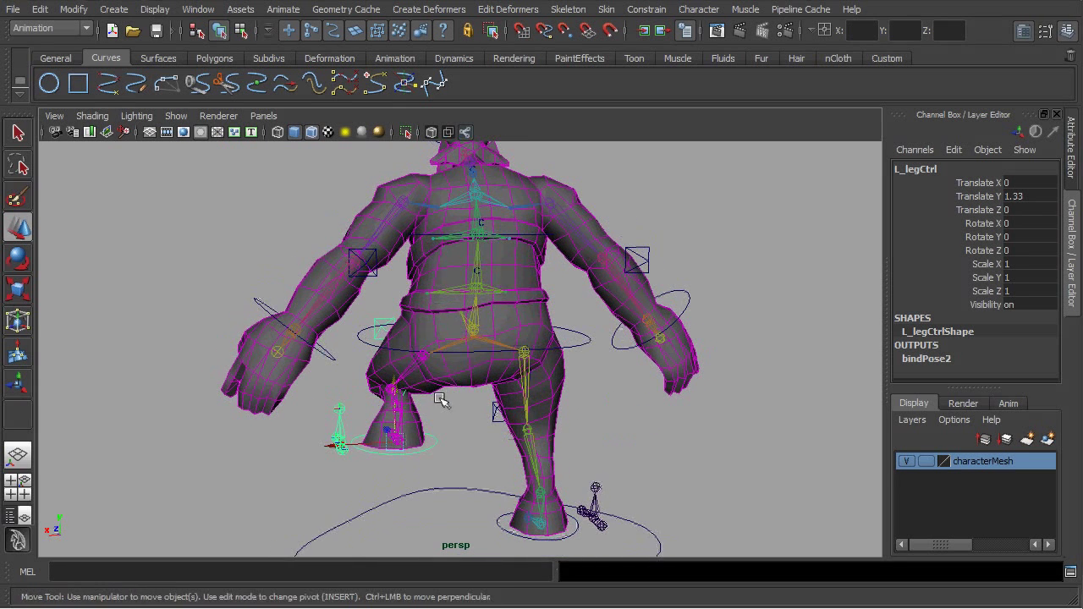
pyautogui.hotkey('ctrl', 'z')
pyautogui.hotkey('ctrl', 'z')
pyautogui.hotkey('ctrl', 'z')
pyautogui.hotkey('ctrl', 'z')
pyautogui.hotkey('ctrl', 'z')
pyautogui.hotkey('ctrl', 'z')
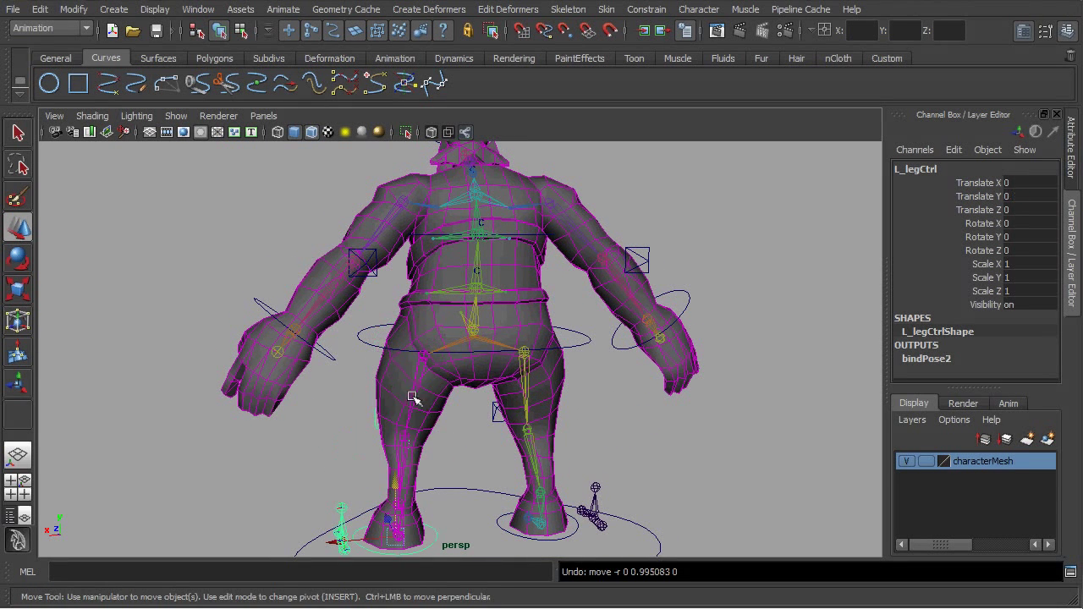
# - Raise L_legCtrl to 0.9 in Y, check the left leg's deformation from behind and in front, and undo it
pyautogui.moveTo(395, 495); pyautogui.dragTo(416, 414)
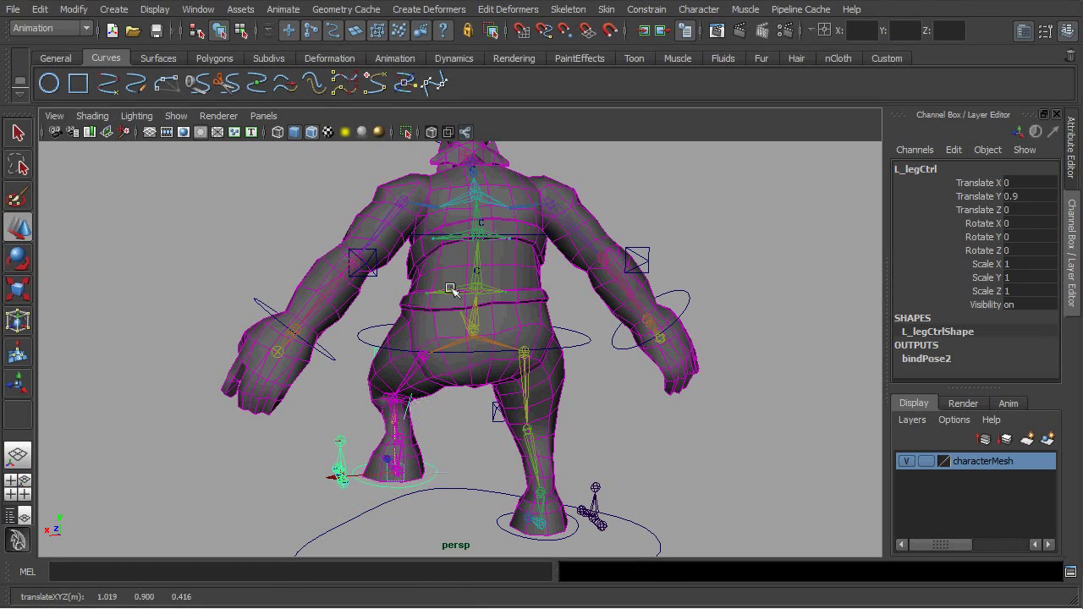
pyautogui.keyDown('alt'); pyautogui.moveTo(322, 440); pyautogui.dragTo(626, 397); pyautogui.keyUp('alt')
pyautogui.keyDown('alt'); pyautogui.moveTo(492, 444); pyautogui.dragTo(571, 430); pyautogui.keyUp('alt')
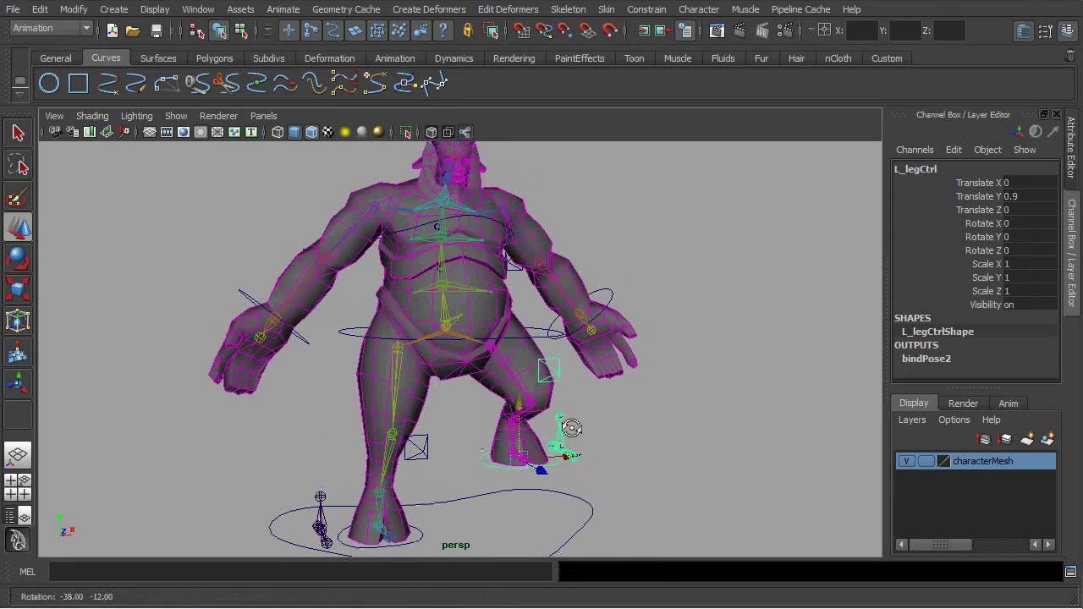
pyautogui.hotkey('ctrl', 'z')
# - Leave the Move tool and select the myBeast mesh
pyautogui.keyDown('alt'); pyautogui.moveTo(598, 479); pyautogui.dragTo(547, 510); pyautogui.keyUp('alt')
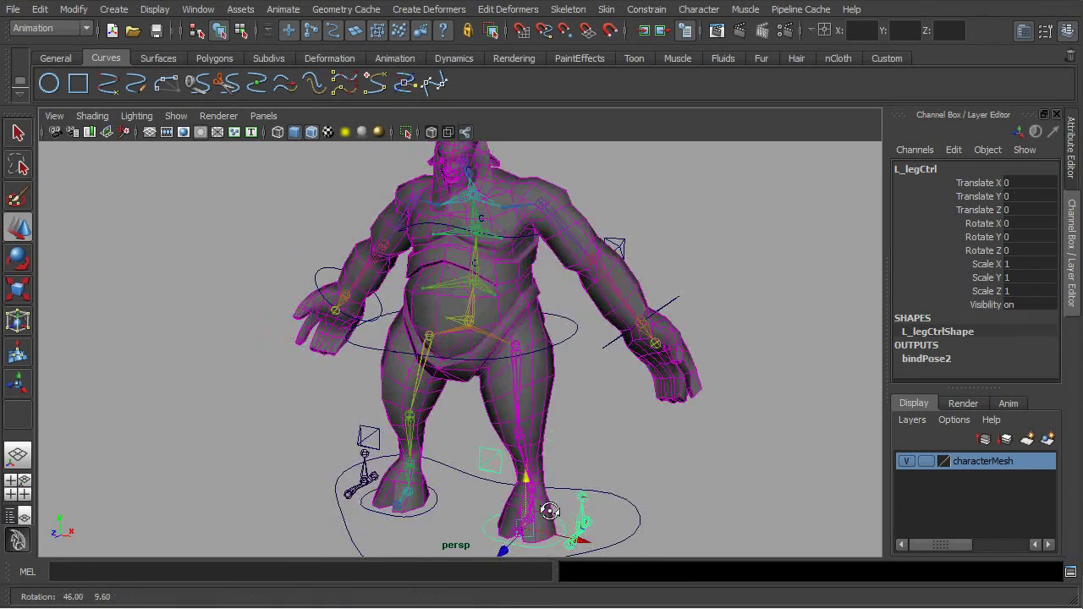
pyautogui.keyDown('alt'); pyautogui.moveTo(548, 509); pyautogui.dragTo(541, 471, button='right'); pyautogui.keyUp('alt')
pyautogui.keyDown('alt'); pyautogui.moveTo(543, 457); pyautogui.dragTo(566, 463, button='middle'); pyautogui.keyUp('alt')
pyautogui.keyDown('alt'); pyautogui.moveTo(567, 464); pyautogui.dragTo(608, 452); pyautogui.keyUp('alt')
pyautogui.press('q')
pyautogui.click(584, 396)
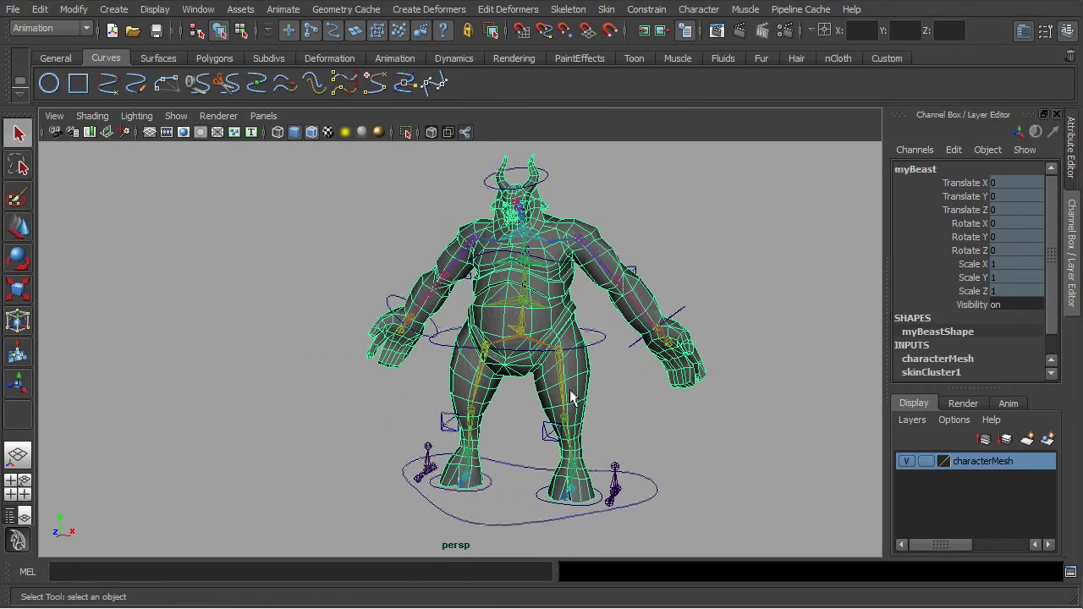
# - Hide all object types in the perspective viewport and show only polygons again
pyautogui.click(176, 117)
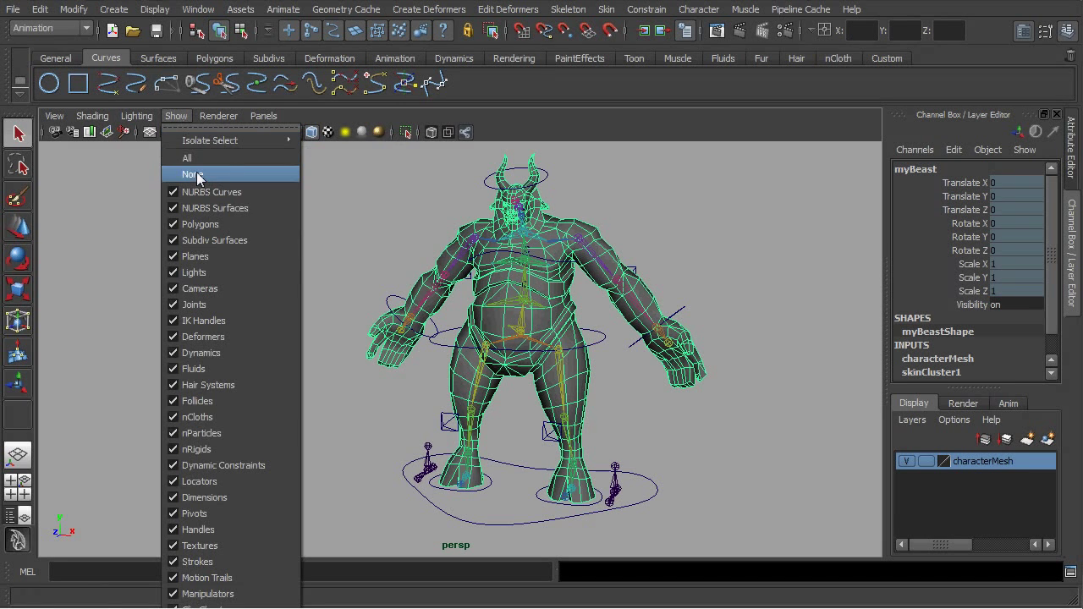
pyautogui.click(193, 174)
pyautogui.click(176, 116)
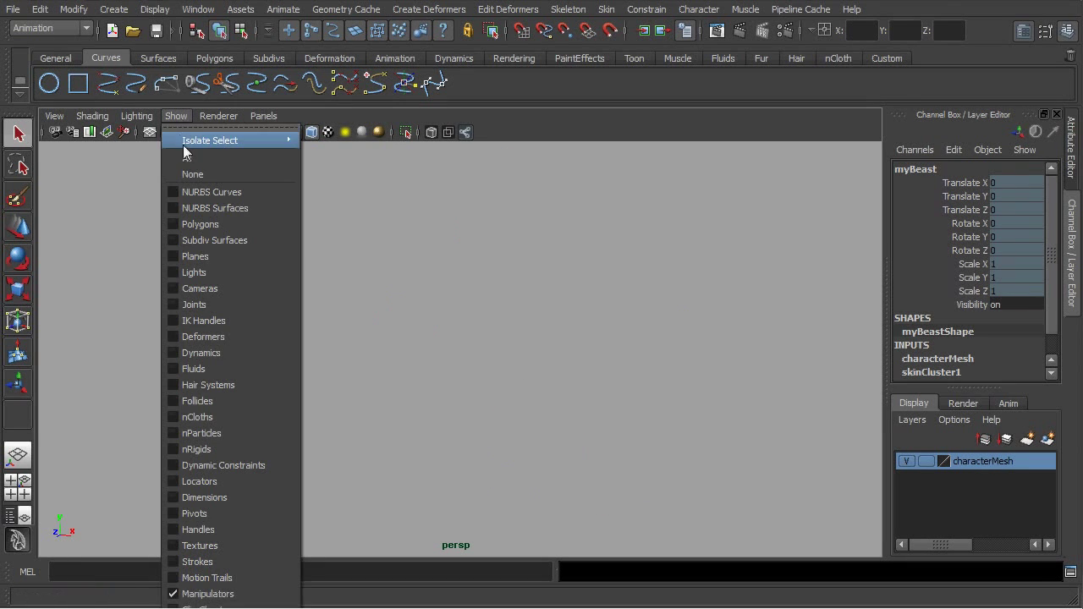
pyautogui.click(201, 222)
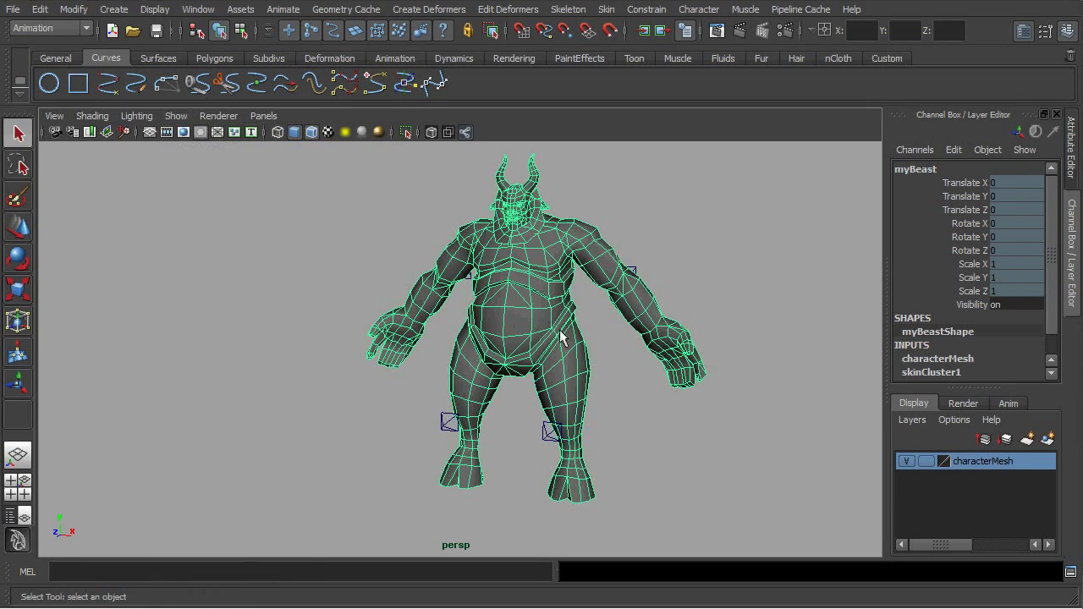
# - Activate the Paint Skin Weights Tool on the myBeast mesh with its tool settings open
pyautogui.keyDown('alt'); pyautogui.moveTo(560, 337); pyautogui.dragTo(601, 347); pyautogui.keyUp('alt')
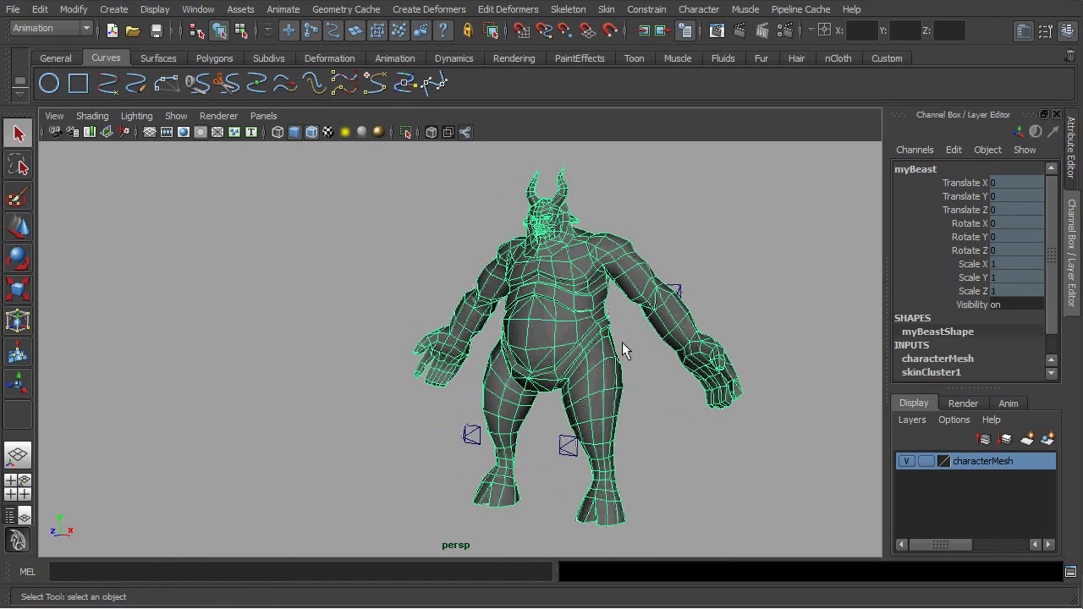
pyautogui.click(397, 58)
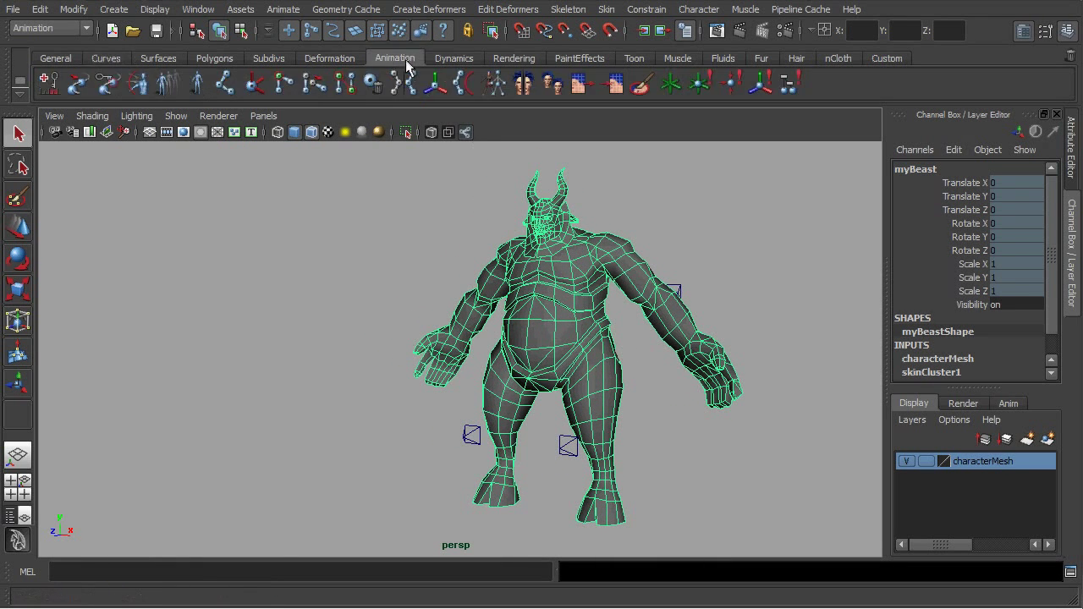
pyautogui.doubleClick(637, 88)
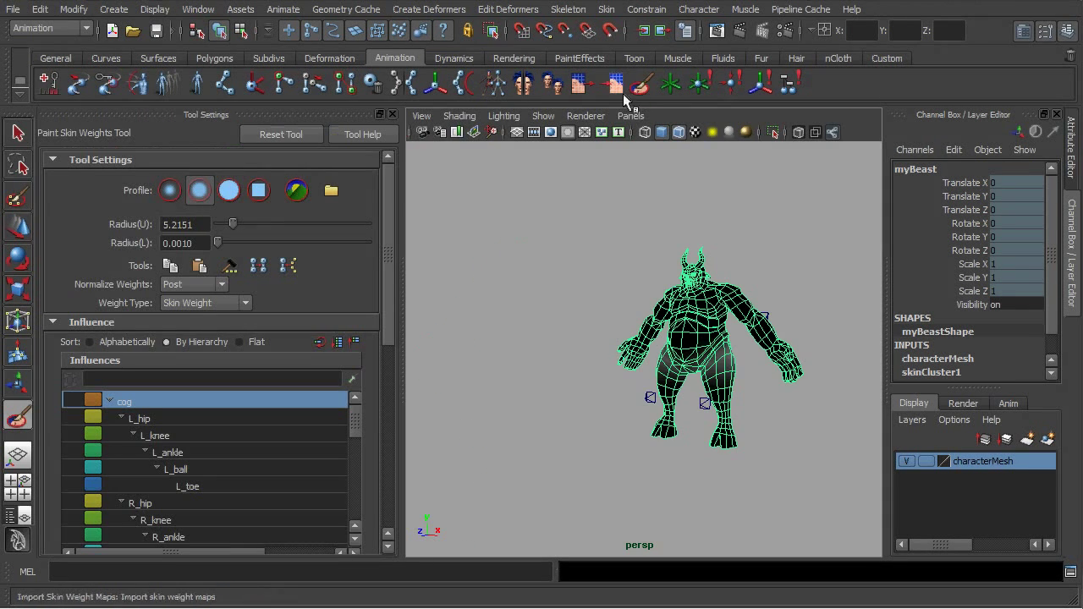
pyautogui.moveTo(391, 236)
pyautogui.mouseDown()
pyautogui.moveTo(373, 443)
pyautogui.moveTo(388, 284)
pyautogui.mouseUp()
pyautogui.keyDown('alt'); pyautogui.moveTo(695, 329); pyautogui.dragTo(602, 311, button='middle'); pyautogui.keyUp('alt')
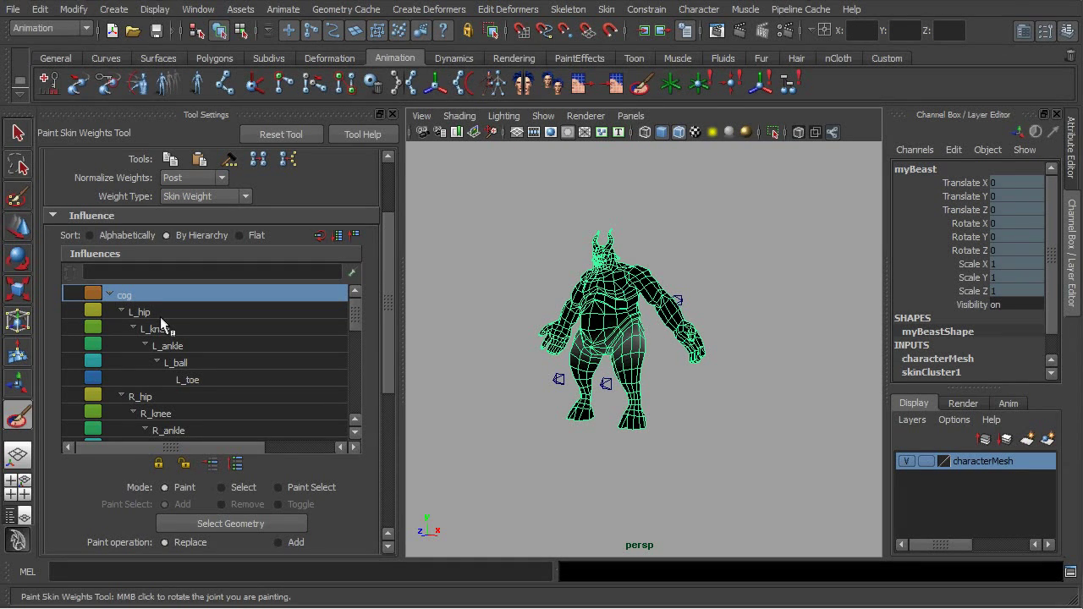
pyautogui.scroll(2, 525, 396)
pyautogui.scroll(2, 546, 398)
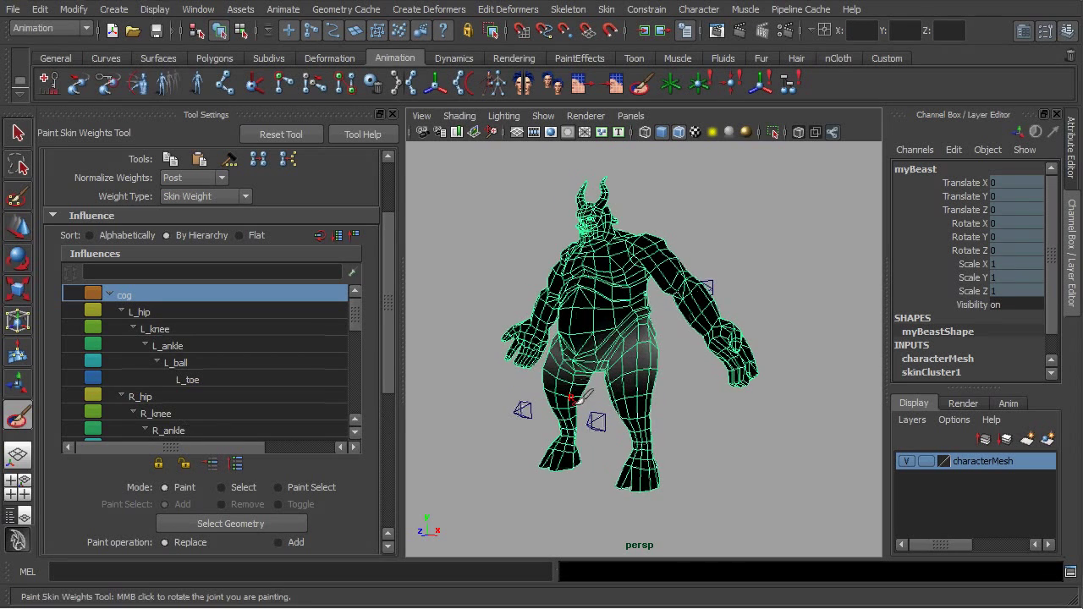
pyautogui.scroll(4, 550, 391)
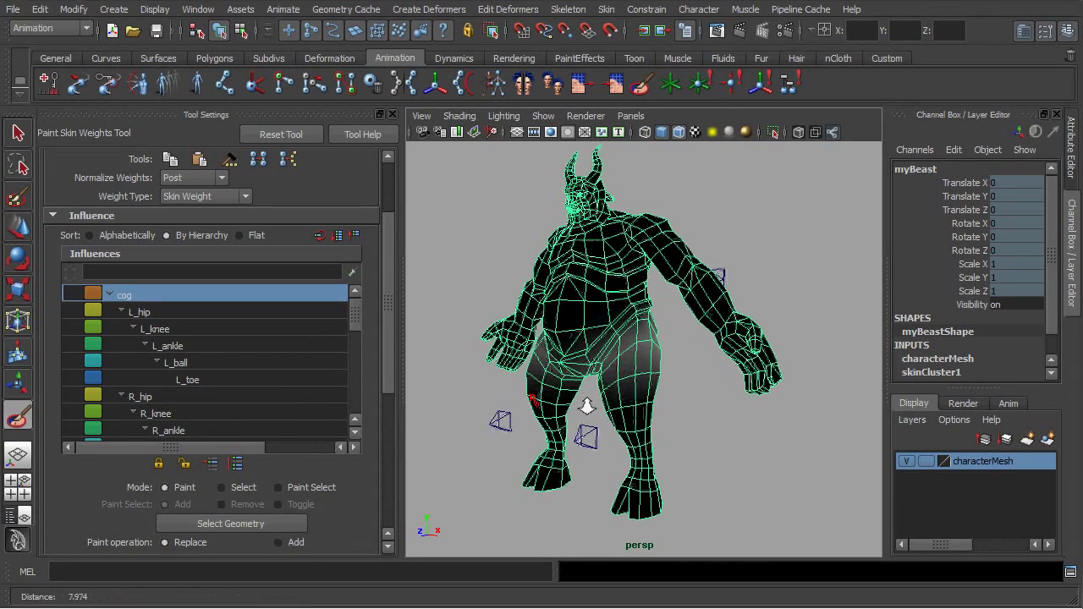
pyautogui.scroll(1, 619, 409)
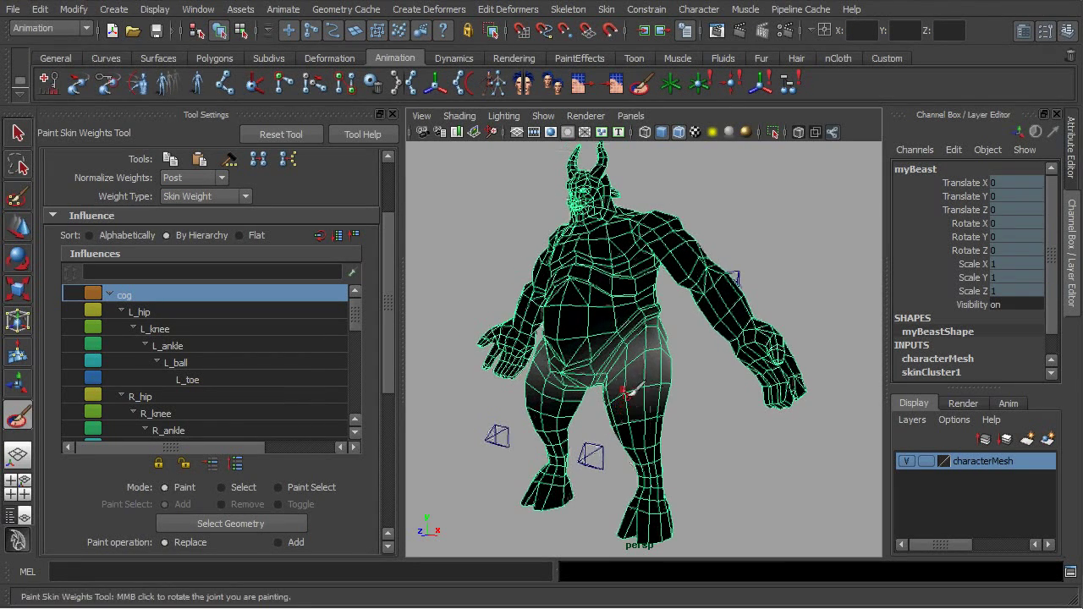
pyautogui.keyDown('alt'); pyautogui.moveTo(627, 424); pyautogui.dragTo(645, 421); pyautogui.keyUp('alt')
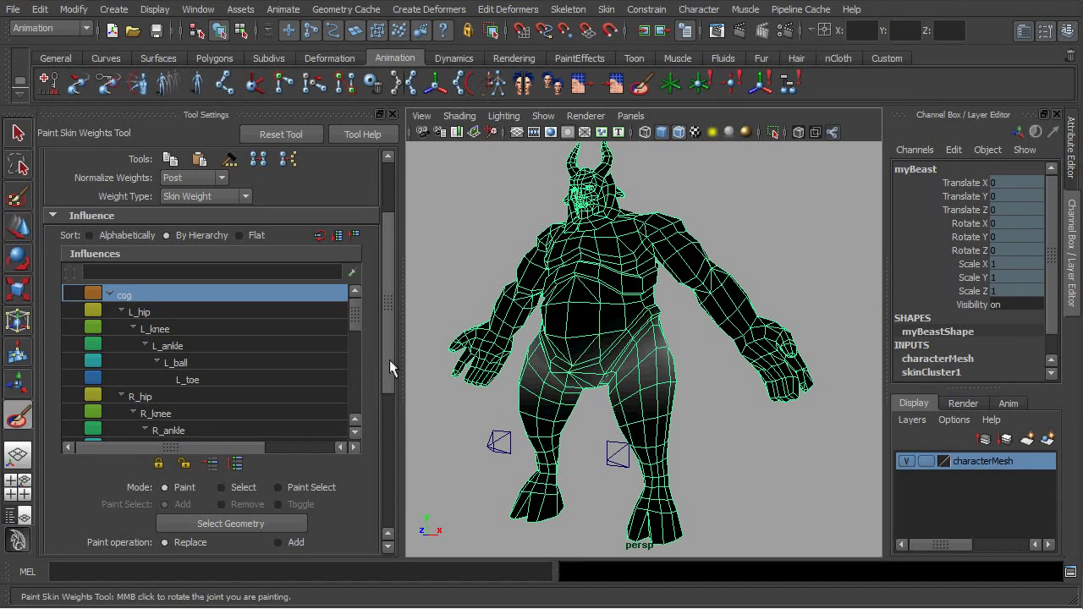
# - Preview the cog joint's weights with the color ramp, and switch back to the black-and-white weight display
pyautogui.moveTo(388, 361); pyautogui.dragTo(388, 476)
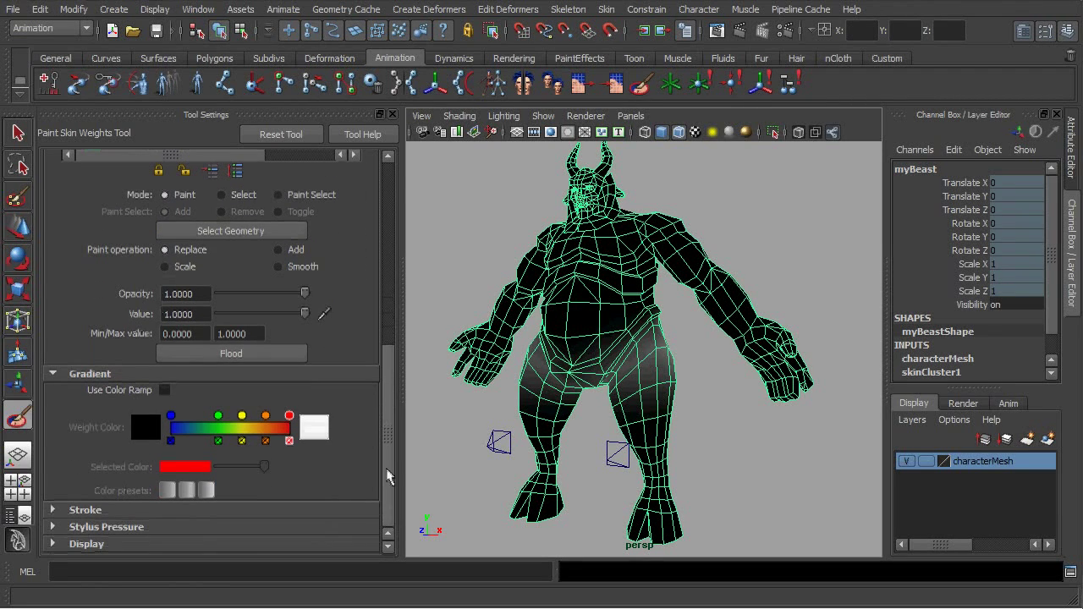
pyautogui.click(166, 391)
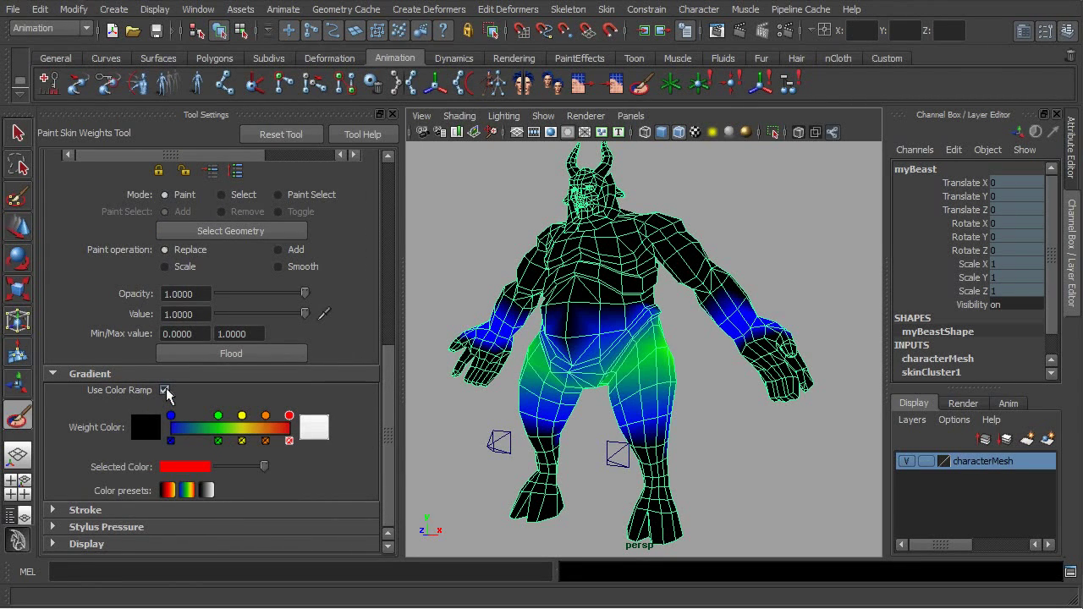
pyautogui.click(165, 391)
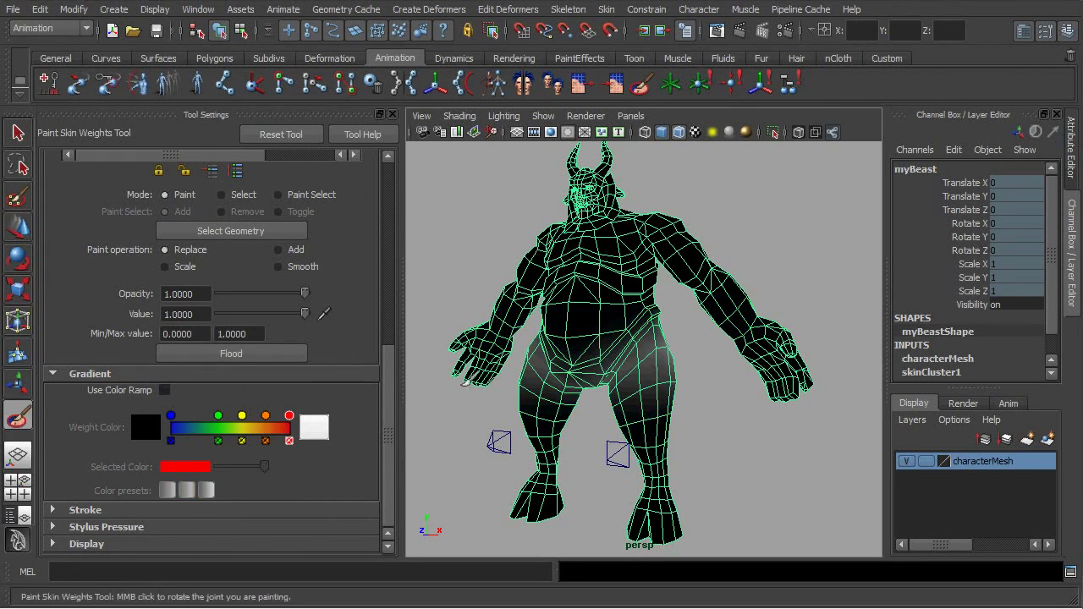
pyautogui.keyDown('alt'); pyautogui.moveTo(736, 372); pyautogui.dragTo(681, 385); pyautogui.keyUp('alt')
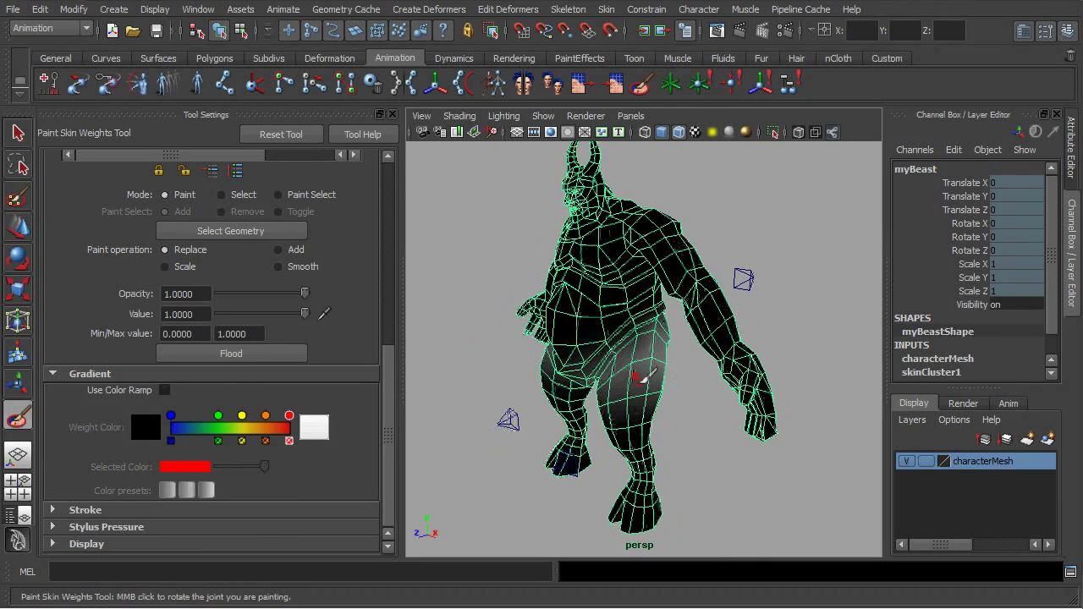
pyautogui.keyDown('alt'); pyautogui.moveTo(621, 327); pyautogui.dragTo(622, 347, button='middle'); pyautogui.keyUp('alt')
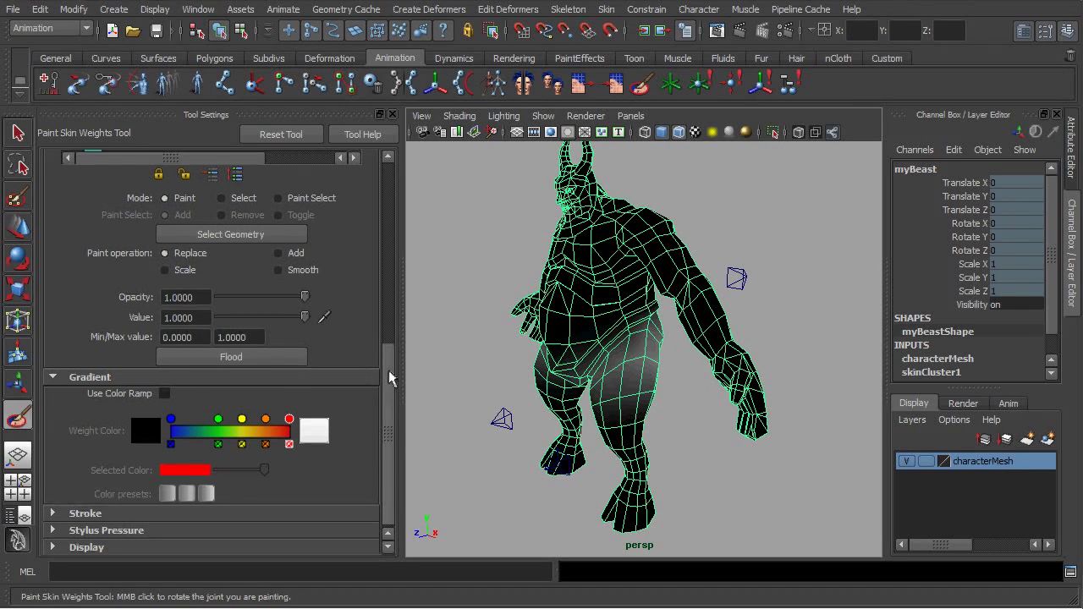
# - Try different brush sizes for the Paint Skin Weights Tool and set Radius(U) to about 20.29
pyautogui.moveTo(388, 372); pyautogui.dragTo(394, 198)
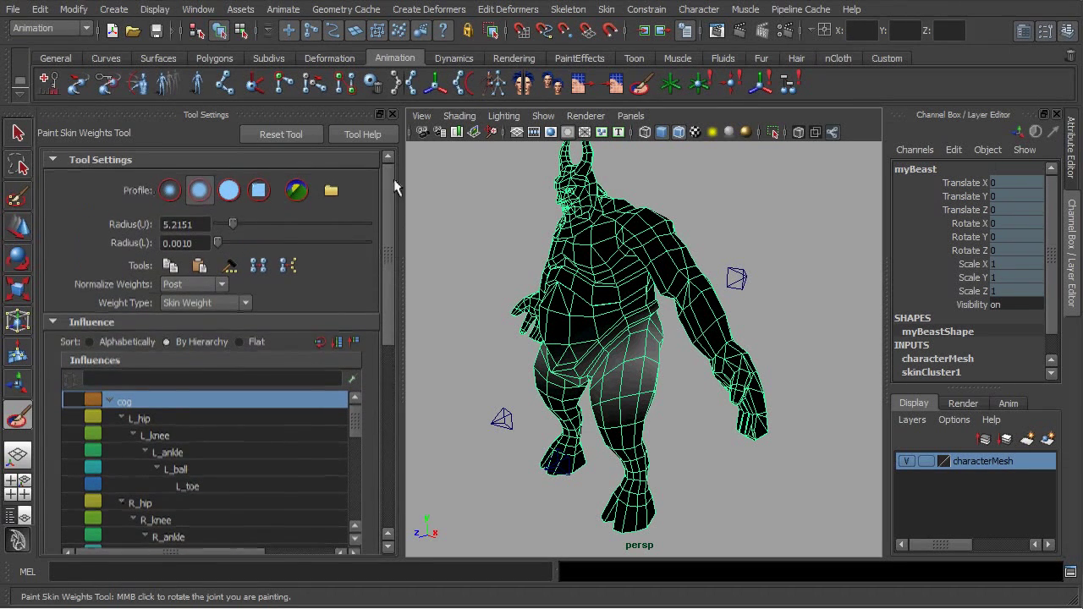
pyautogui.moveTo(232, 226); pyautogui.dragTo(259, 226)
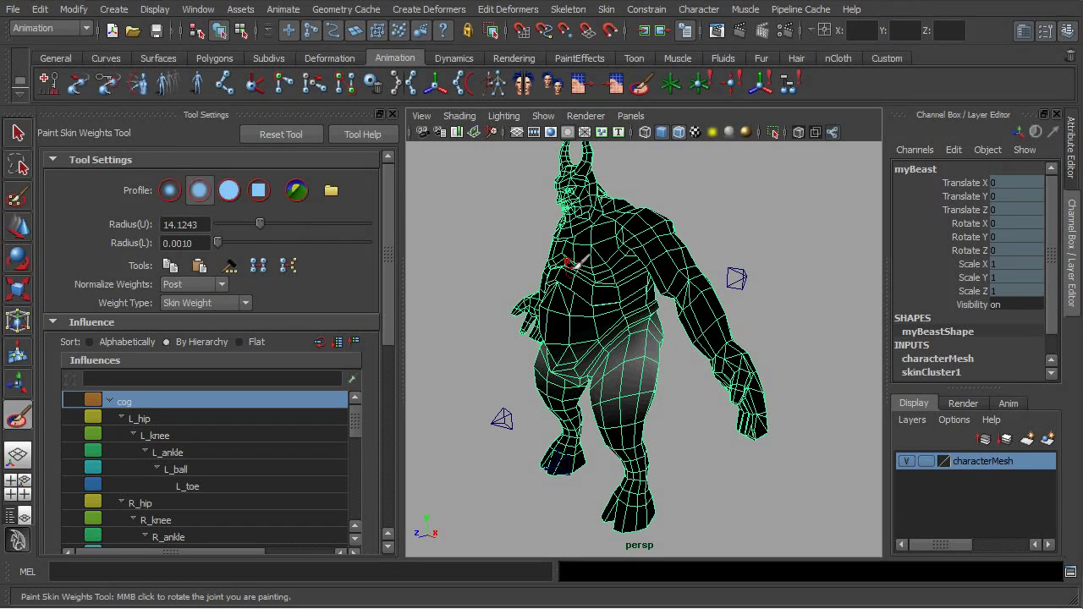
pyautogui.moveTo(259, 226); pyautogui.dragTo(241, 224)
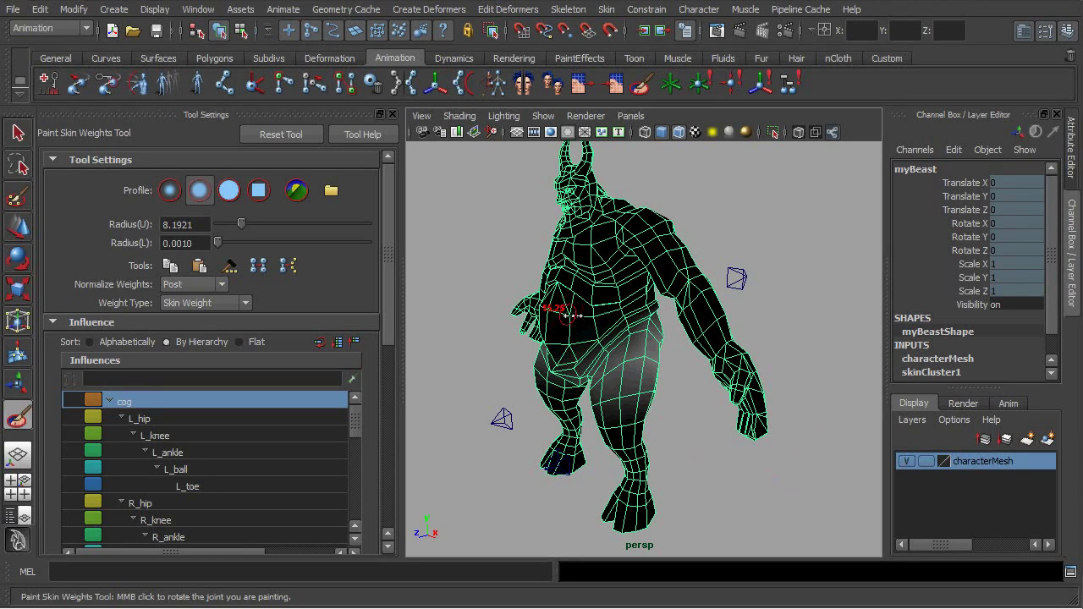
pyautogui.moveTo(574, 316); pyautogui.dragTo(580, 316)
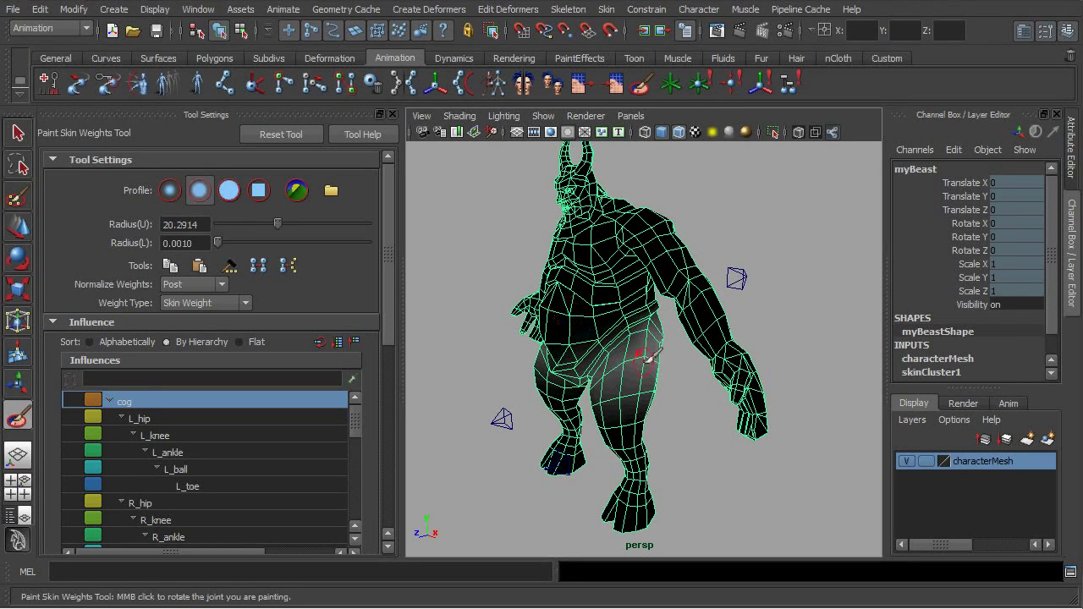
# - Set the opacity of the Paint Skin Weights brush to 0.4
pyautogui.moveTo(382, 289); pyautogui.dragTo(381, 440)
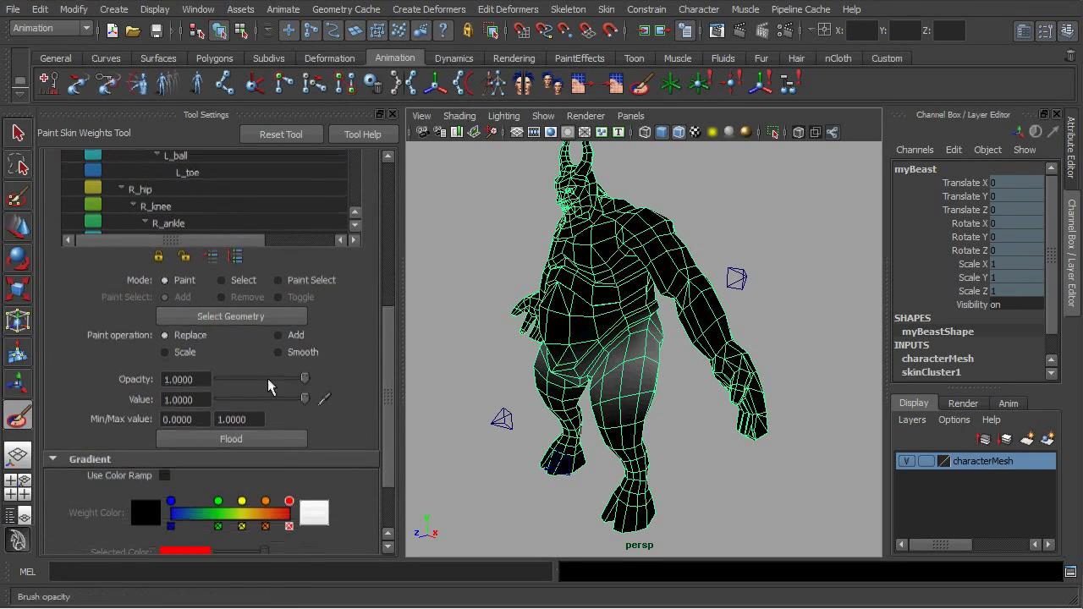
pyautogui.doubleClick(202, 379)
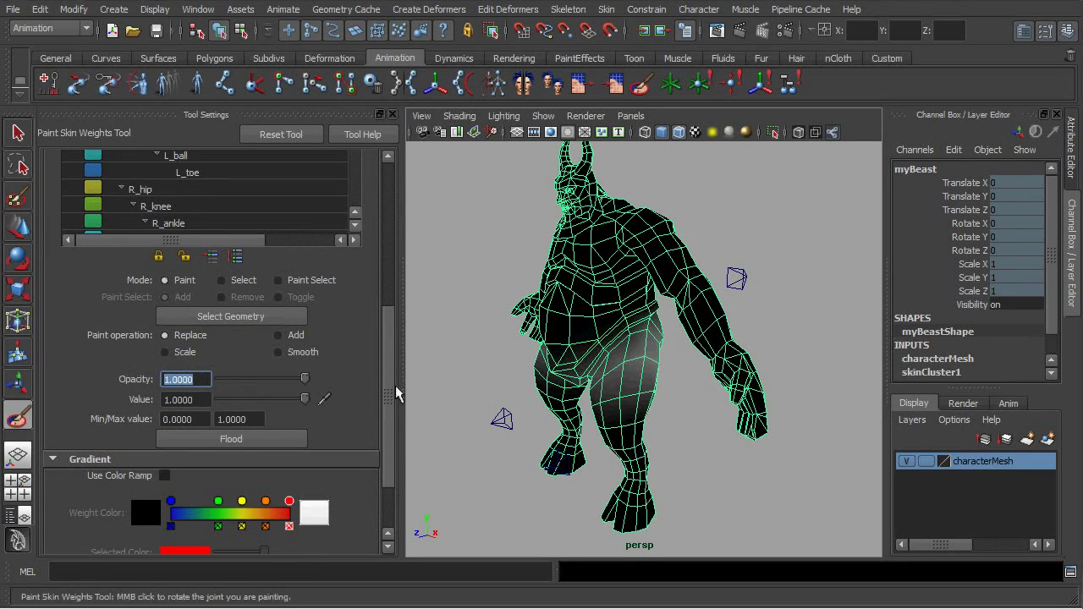
pyautogui.write('.4')
pyautogui.press('Return')
# - Select the L_hip influence and examine its weights on the left thigh from the front and back
pyautogui.keyDown('alt'); pyautogui.moveTo(650, 403); pyautogui.dragTo(682, 396); pyautogui.keyUp('alt')
pyautogui.scroll(4, 653, 423)
pyautogui.keyDown('alt'); pyautogui.moveTo(653, 427); pyautogui.dragTo(665, 412, button='middle'); pyautogui.keyUp('alt')
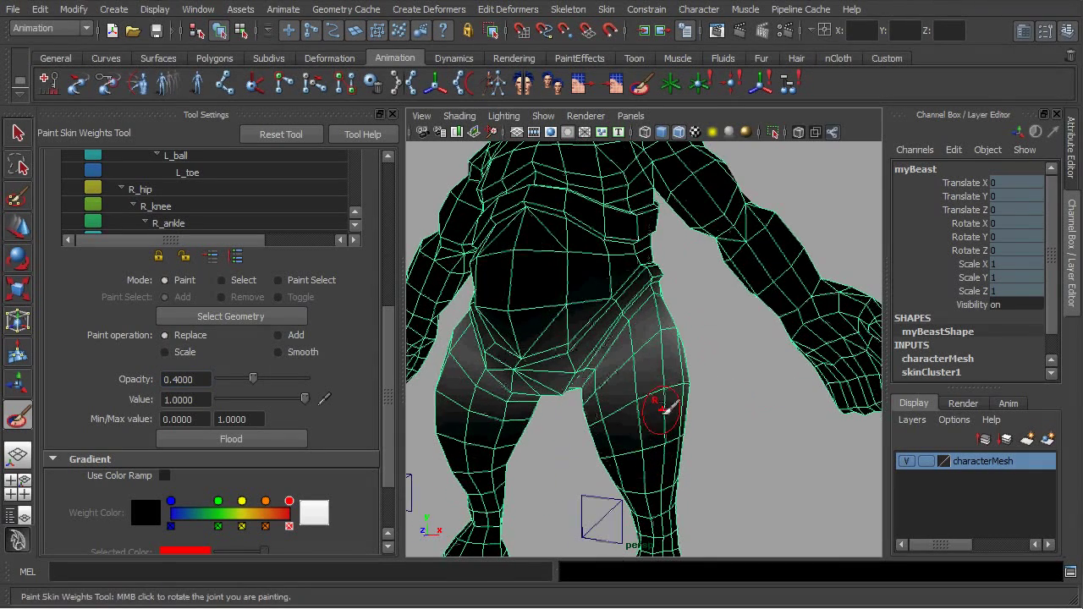
pyautogui.moveTo(384, 333); pyautogui.dragTo(387, 188)
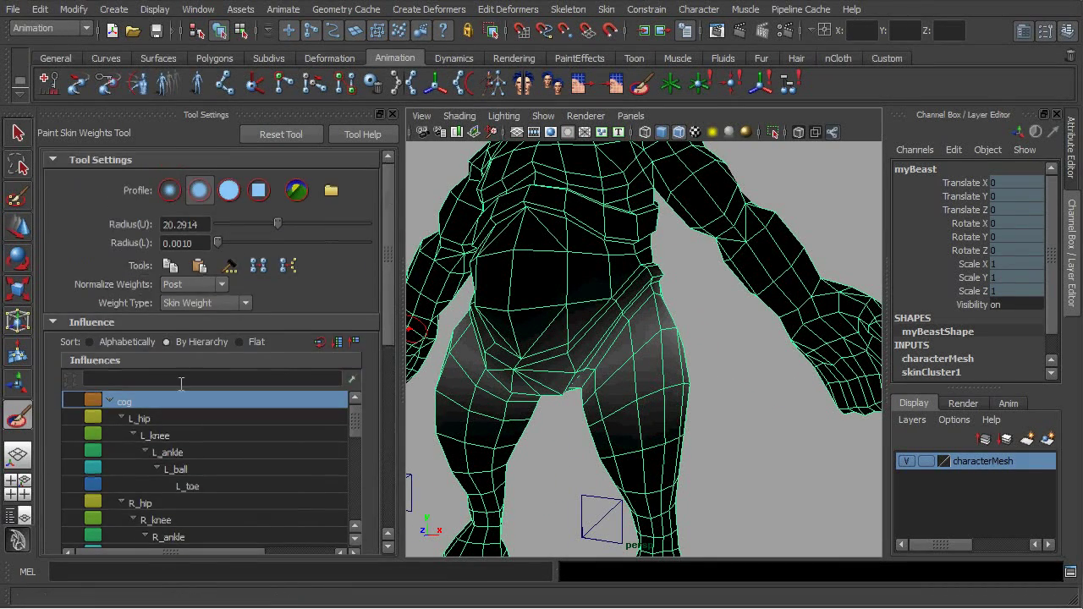
pyautogui.click(140, 418)
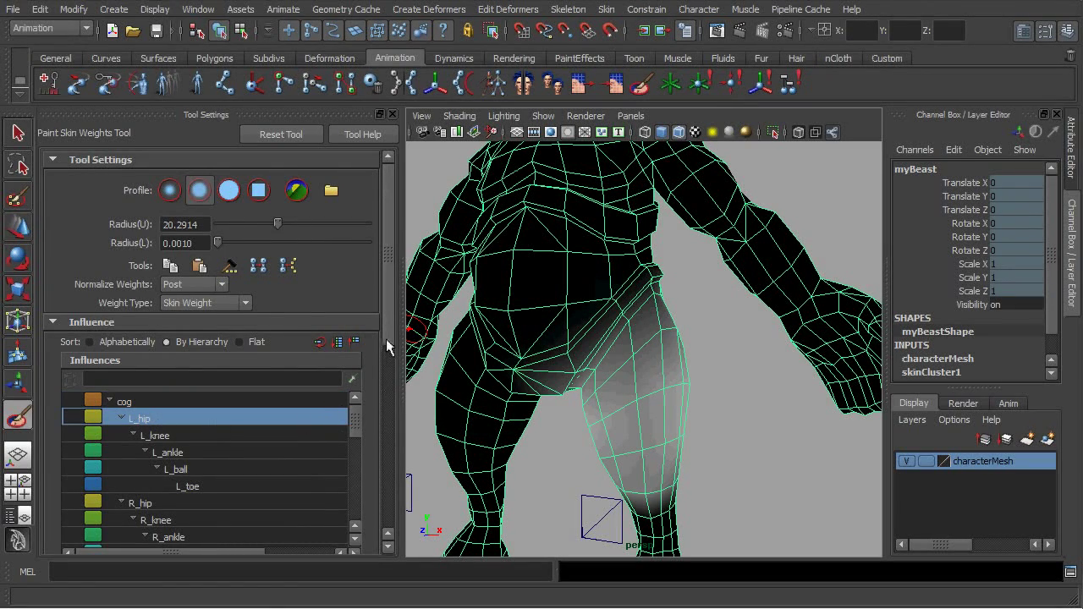
pyautogui.scroll(-3, 386, 338)
pyautogui.keyDown('alt'); pyautogui.moveTo(786, 407); pyautogui.dragTo(765, 399, button='middle'); pyautogui.keyUp('alt')
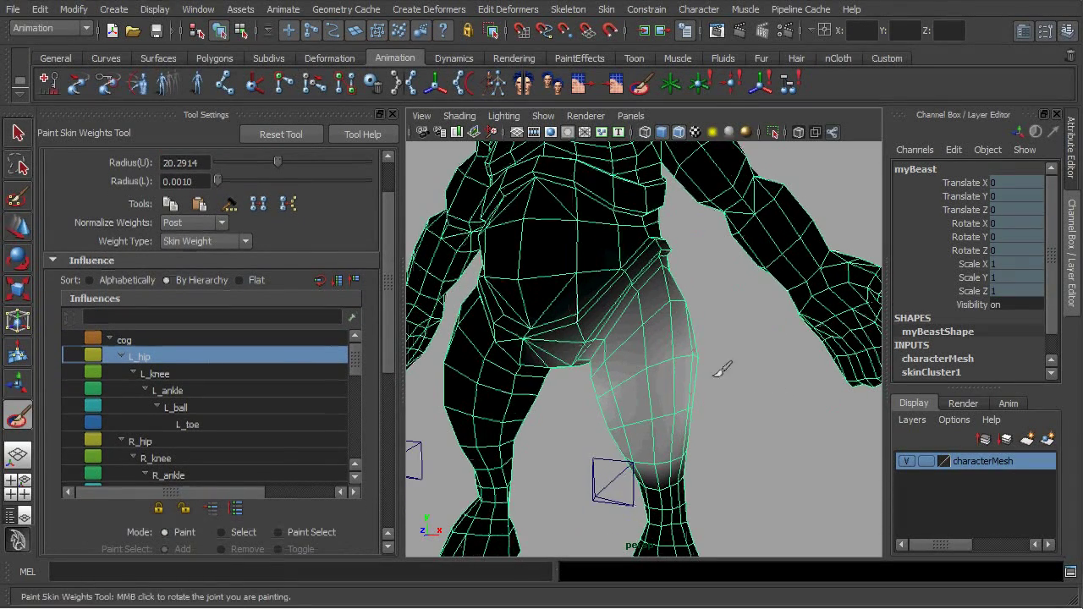
pyautogui.keyDown('alt'); pyautogui.moveTo(724, 369); pyautogui.dragTo(641, 363); pyautogui.keyUp('alt')
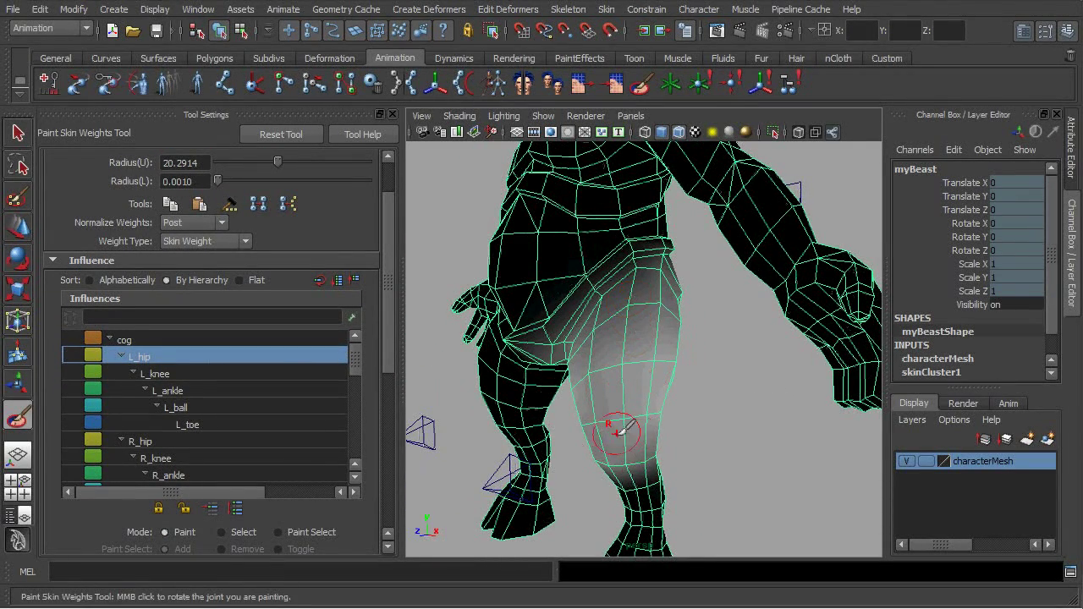
pyautogui.moveTo(621, 432); pyautogui.dragTo(643, 309)
pyautogui.keyDown('alt'); pyautogui.moveTo(736, 362); pyautogui.dragTo(482, 338); pyautogui.keyUp('alt')
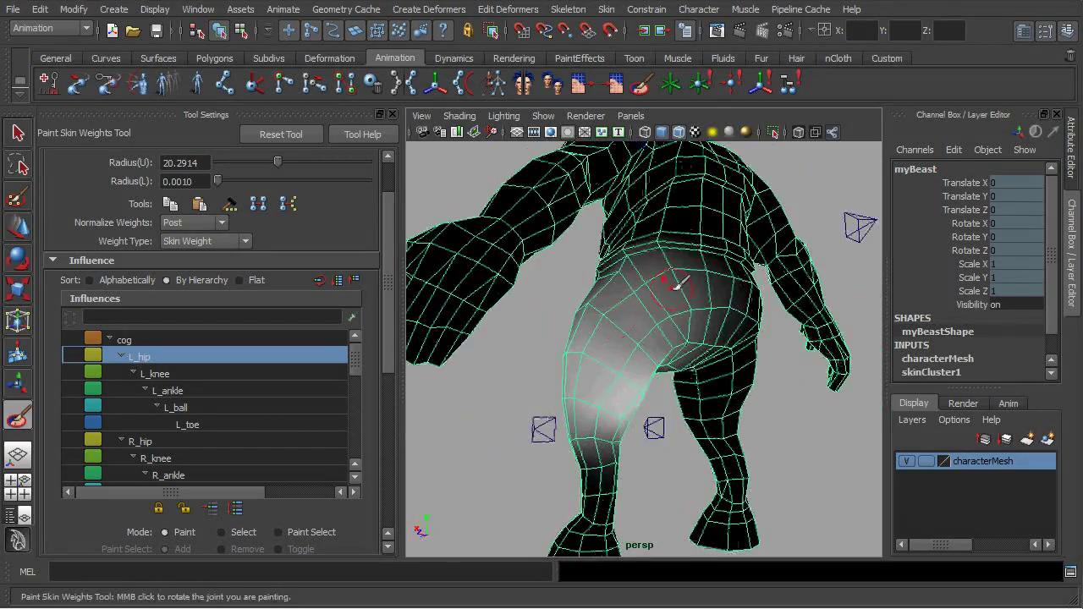
pyautogui.keyDown('alt'); pyautogui.moveTo(568, 396); pyautogui.dragTo(838, 406); pyautogui.keyUp('alt')
# - Inspect the L_knee, L_ankle, L_ball and L_toe weights on the lower left leg, and return to the L_hip influence
pyautogui.click(209, 374)
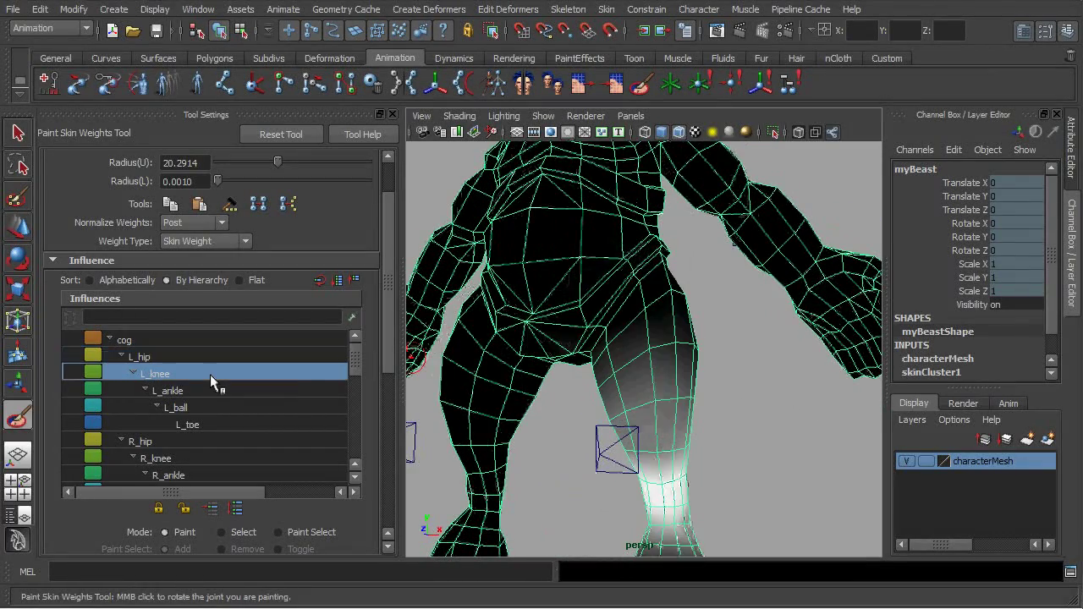
pyautogui.keyDown('alt'); pyautogui.moveTo(774, 457); pyautogui.dragTo(769, 391, button='middle'); pyautogui.keyUp('alt')
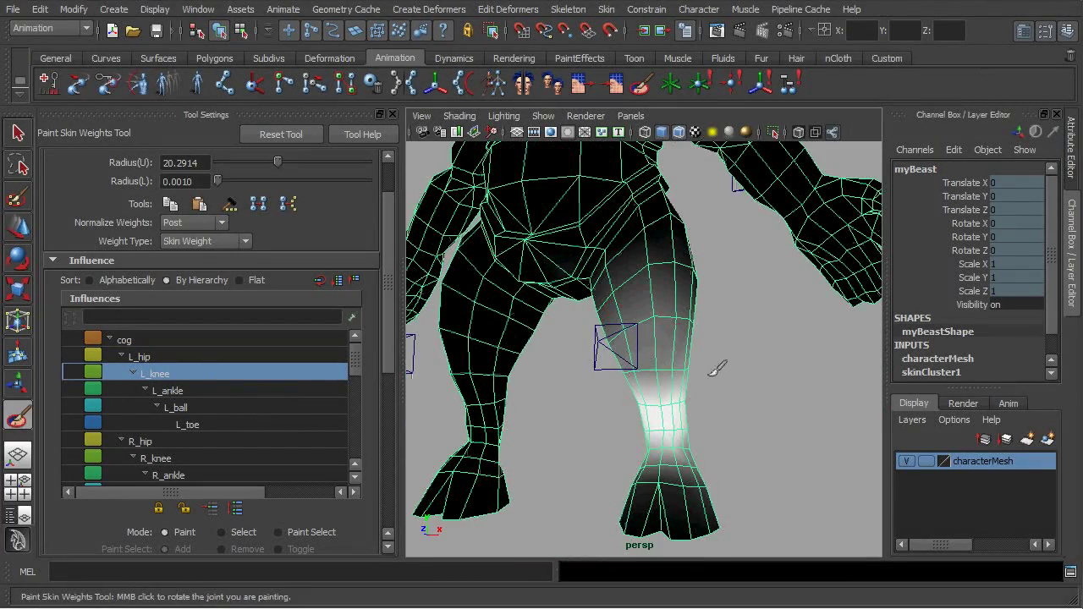
pyautogui.click(221, 391)
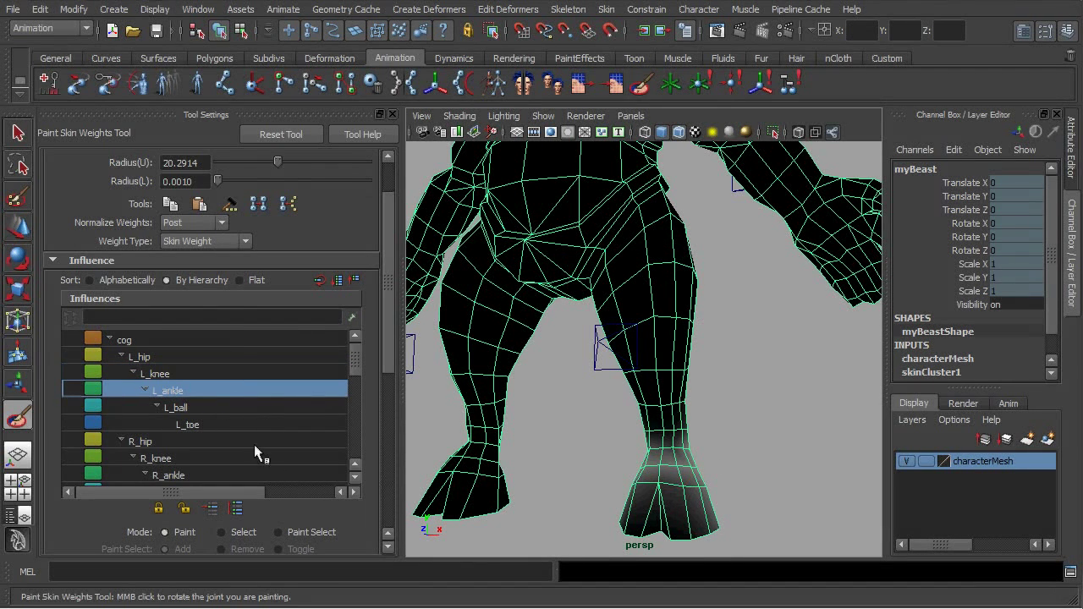
pyautogui.click(254, 412)
pyautogui.click(257, 425)
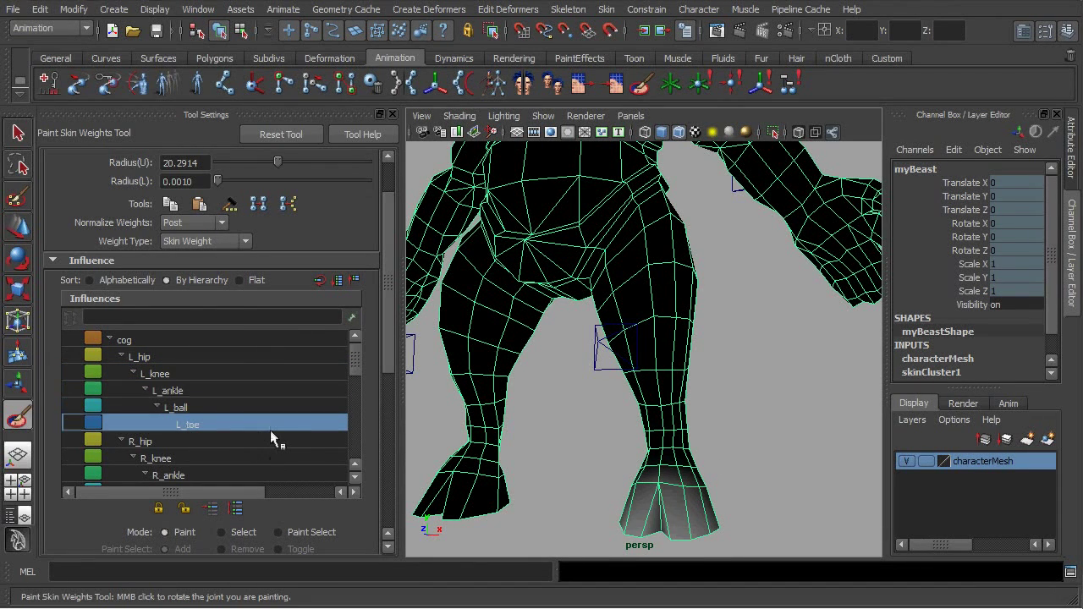
pyautogui.click(161, 356)
pyautogui.keyDown('alt'); pyautogui.moveTo(699, 325); pyautogui.dragTo(636, 358); pyautogui.keyUp('alt')
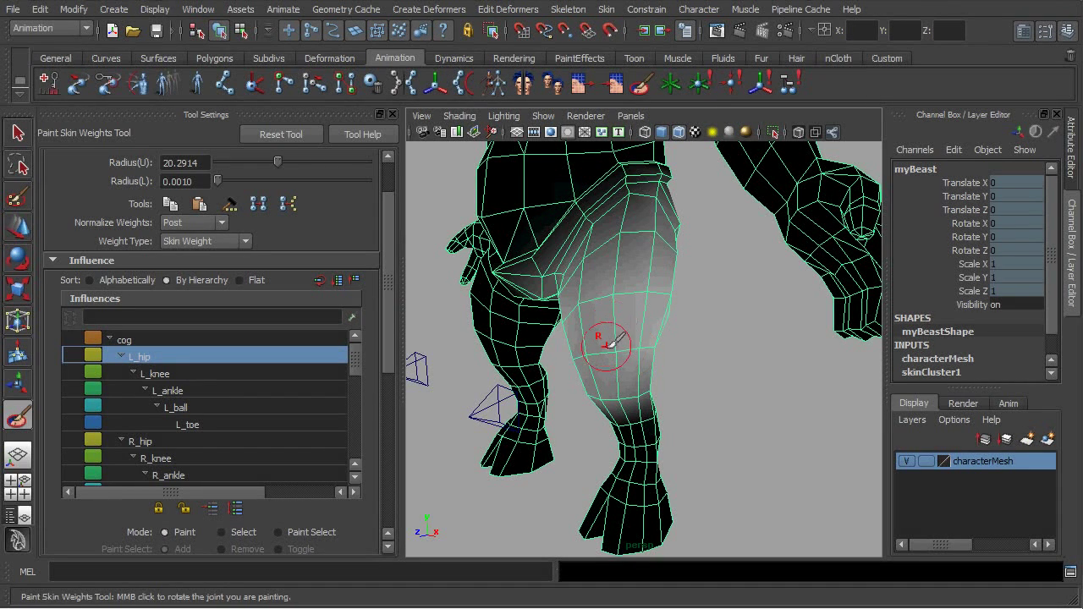
pyautogui.moveTo(610, 344)
pyautogui.mouseDown()
pyautogui.moveTo(646, 343)
pyautogui.moveTo(609, 347)
pyautogui.mouseUp()
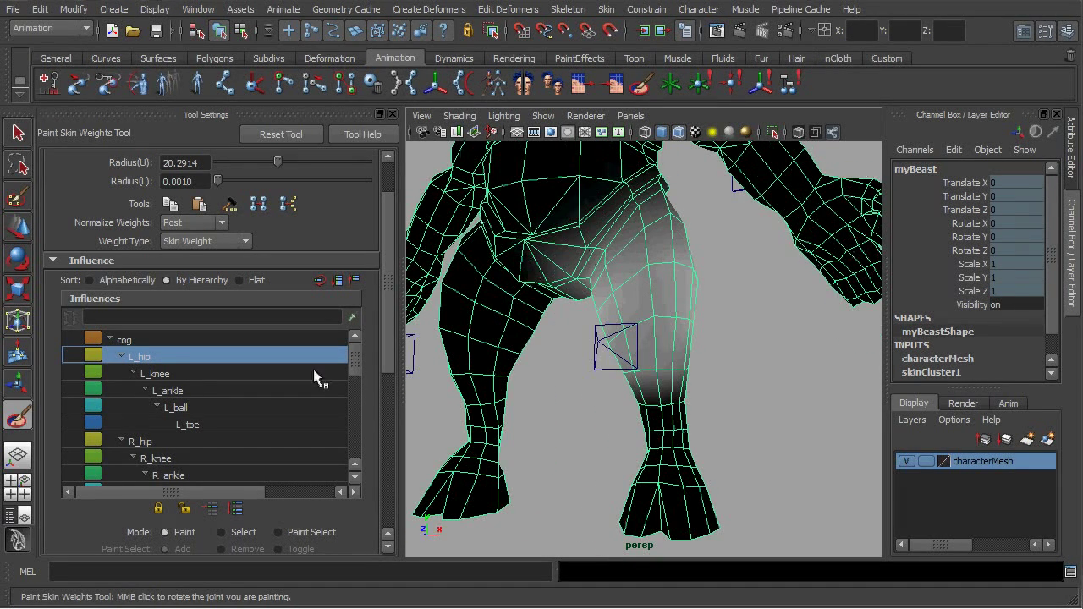
# - Select the cog influence, undo a trial stroke on the left thigh, and paint the cog weight off the thigh's front with the inverted brush
pyautogui.click(302, 339)
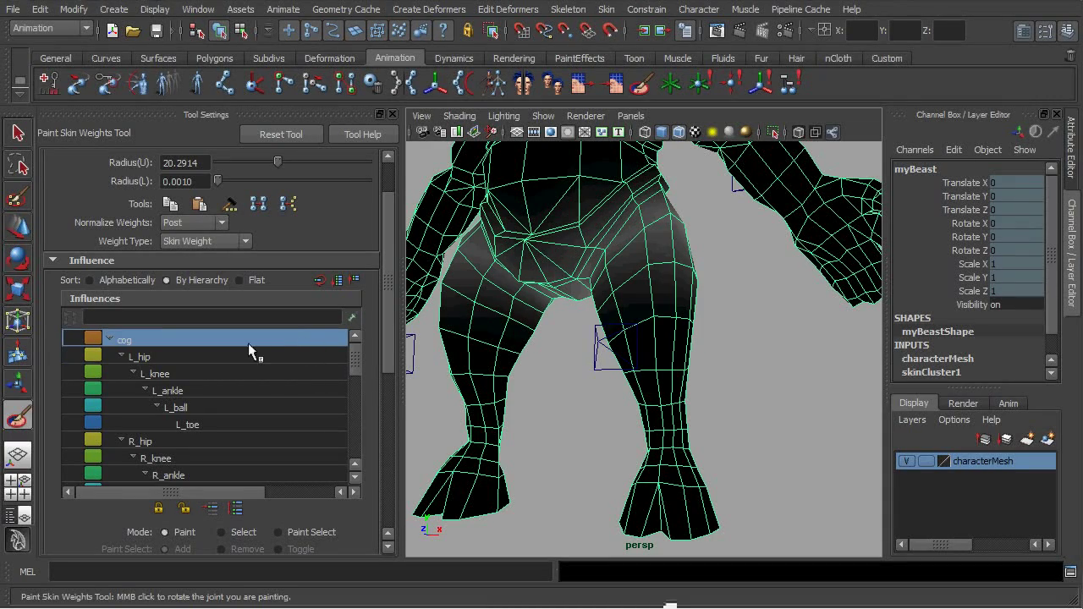
pyautogui.keyDown('alt'); pyautogui.moveTo(653, 291); pyautogui.dragTo(522, 345); pyautogui.keyUp('alt')
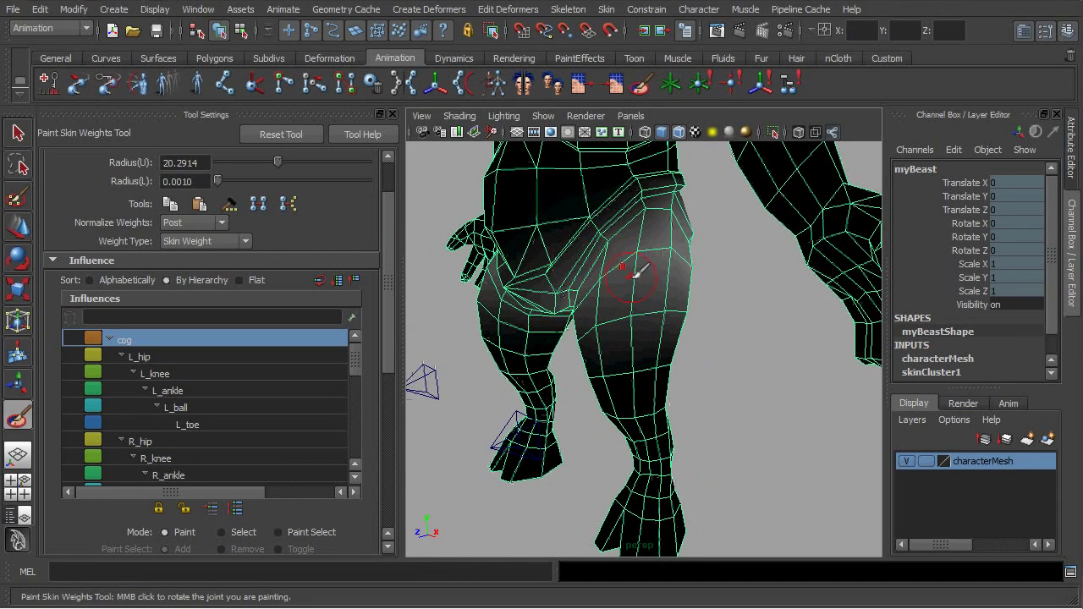
pyautogui.moveTo(635, 275); pyautogui.dragTo(637, 250)
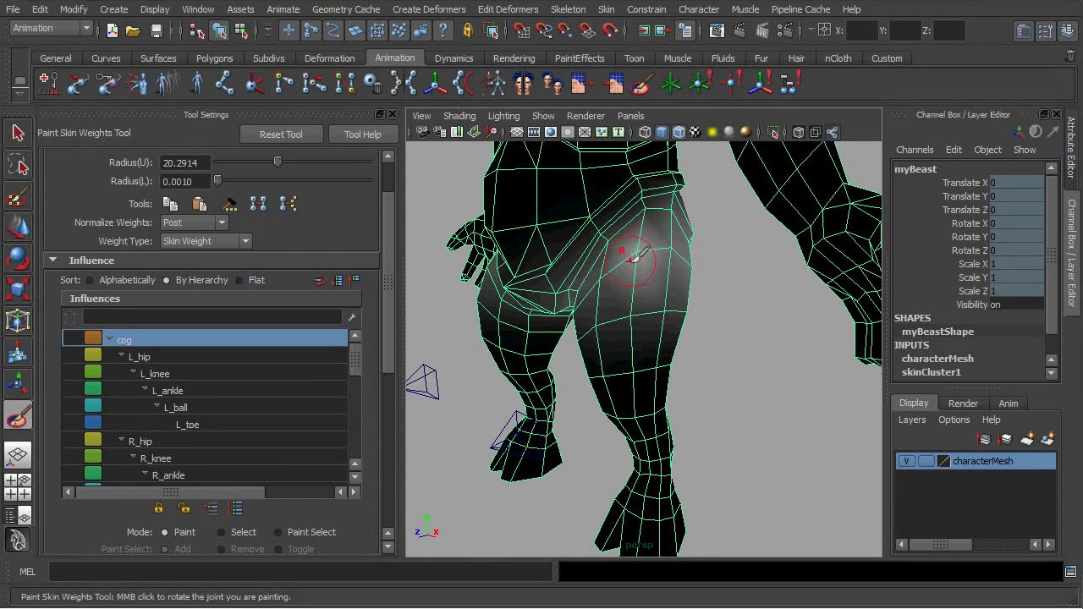
pyautogui.hotkey('ctrl', 'z')
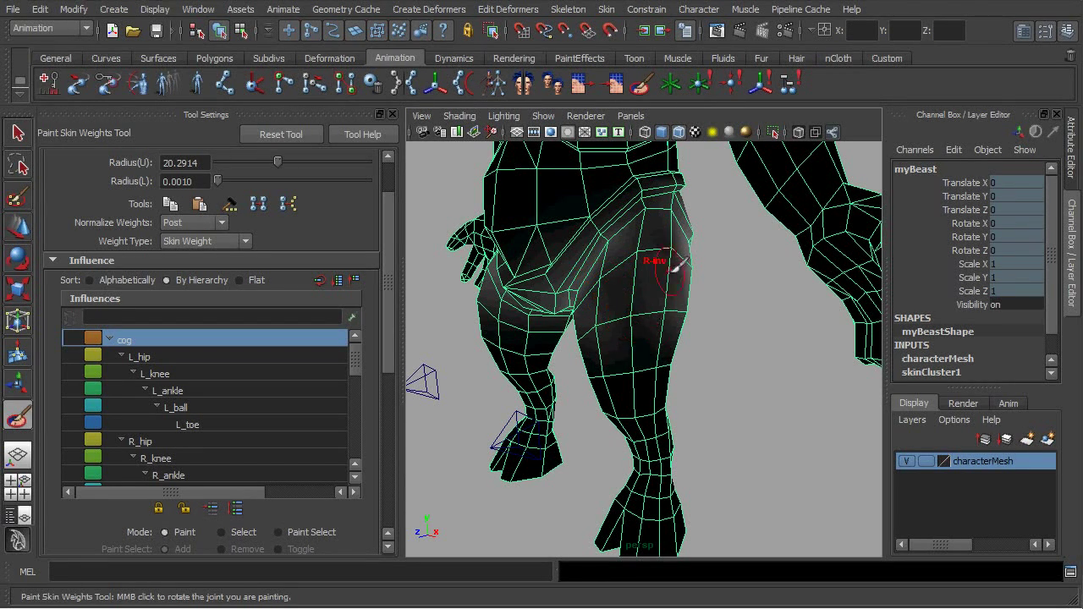
pyautogui.keyDown('alt'); pyautogui.moveTo(587, 339); pyautogui.dragTo(668, 251); pyautogui.keyUp('alt')
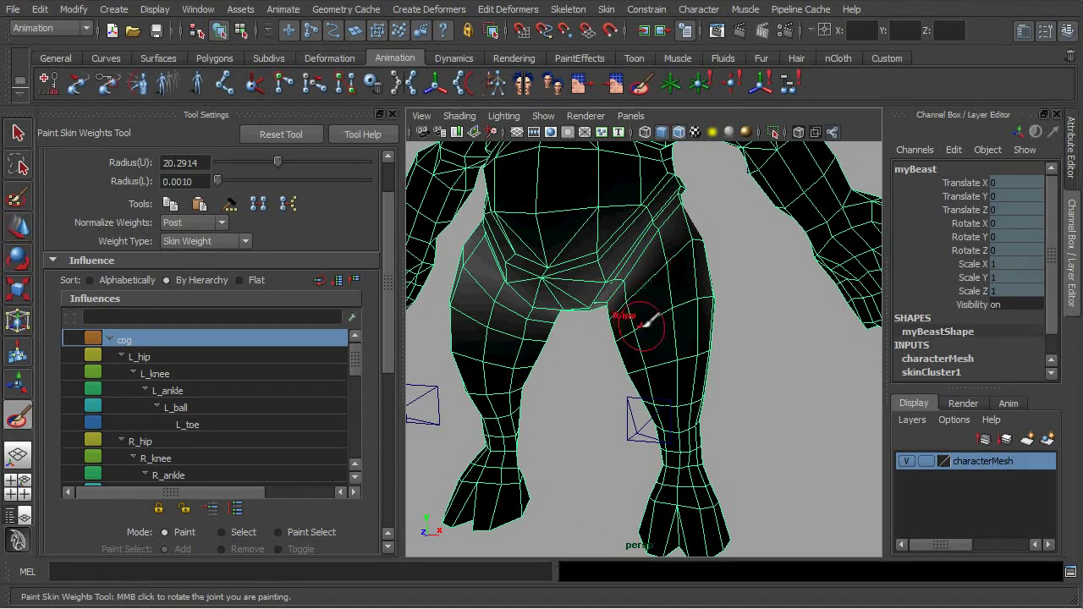
# - Paint the cog weight off the back, underside and outer side of the left thigh with the inverted brush
pyautogui.keyDown('alt'); pyautogui.moveTo(726, 323); pyautogui.dragTo(583, 283); pyautogui.keyUp('alt')
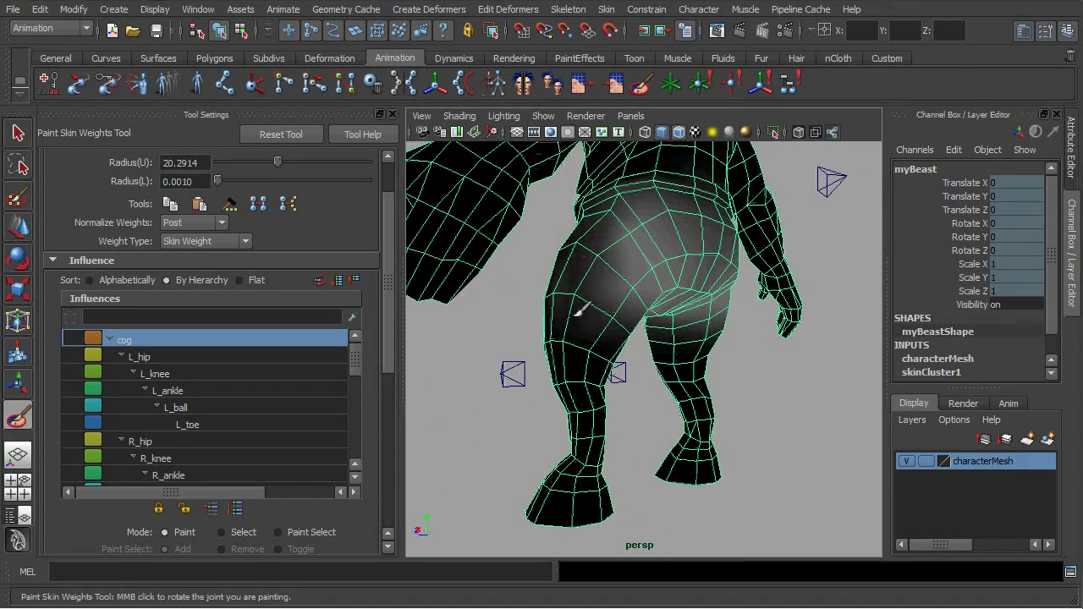
pyautogui.keyDown('alt'); pyautogui.moveTo(647, 315); pyautogui.dragTo(616, 304); pyautogui.keyUp('alt')
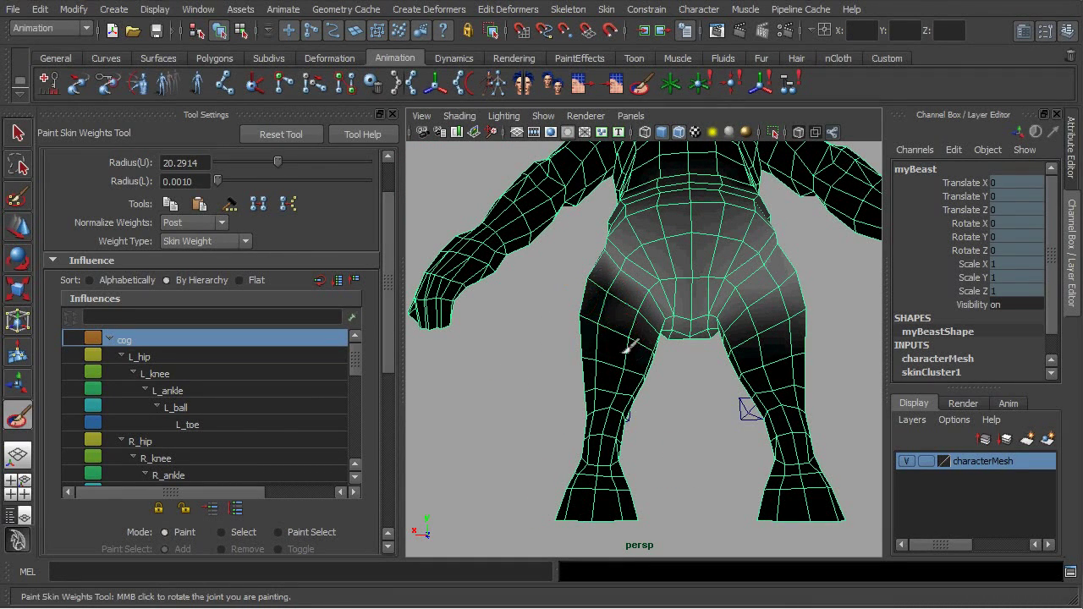
pyautogui.keyDown('alt'); pyautogui.moveTo(674, 380); pyautogui.dragTo(633, 339); pyautogui.keyUp('alt')
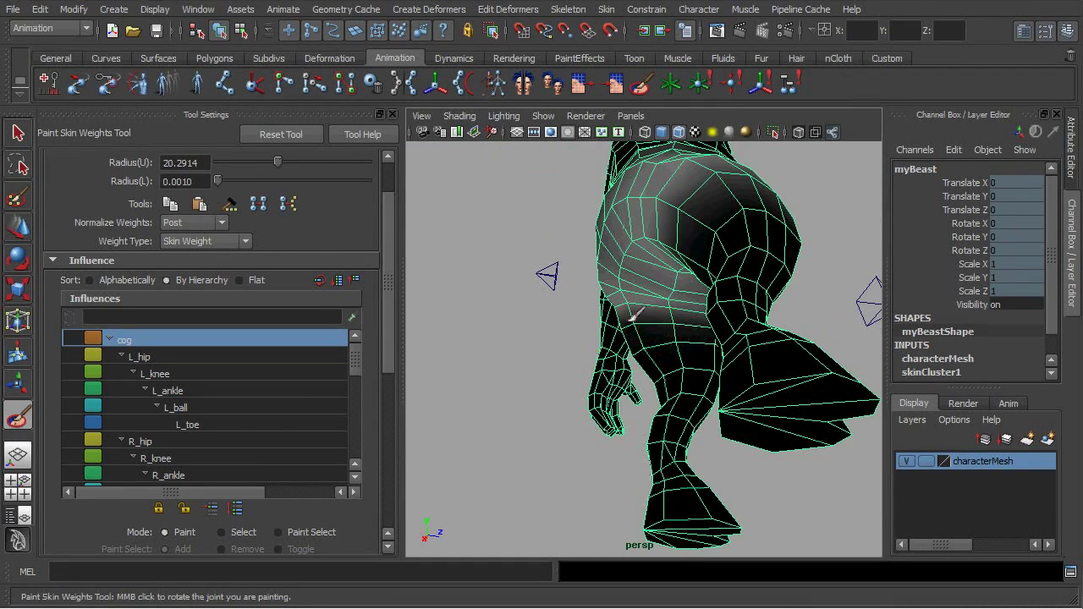
pyautogui.keyDown('alt'); pyautogui.moveTo(788, 338); pyautogui.dragTo(681, 281); pyautogui.keyUp('alt')
pyautogui.moveTo(645, 238)
pyautogui.keyDown('alt'); pyautogui.mouseDown()
pyautogui.moveTo(617, 307)
pyautogui.moveTo(647, 241)
pyautogui.mouseUp(); pyautogui.keyUp('alt')
pyautogui.keyDown('alt'); pyautogui.moveTo(617, 281); pyautogui.dragTo(496, 300); pyautogui.keyUp('alt')
pyautogui.moveTo(616, 233)
pyautogui.mouseDown()
pyautogui.moveTo(647, 266)
pyautogui.moveTo(615, 218)
pyautogui.moveTo(649, 285)
pyautogui.mouseUp()
pyautogui.moveTo(665, 331)
pyautogui.keyDown('alt'); pyautogui.mouseDown()
pyautogui.moveTo(633, 282)
pyautogui.moveTo(656, 300)
pyautogui.moveTo(650, 310)
pyautogui.mouseUp(); pyautogui.keyUp('alt')
pyautogui.moveTo(575, 312)
pyautogui.keyDown('alt'); pyautogui.mouseDown()
pyautogui.moveTo(683, 369)
pyautogui.moveTo(634, 271)
pyautogui.mouseUp(); pyautogui.keyUp('alt')
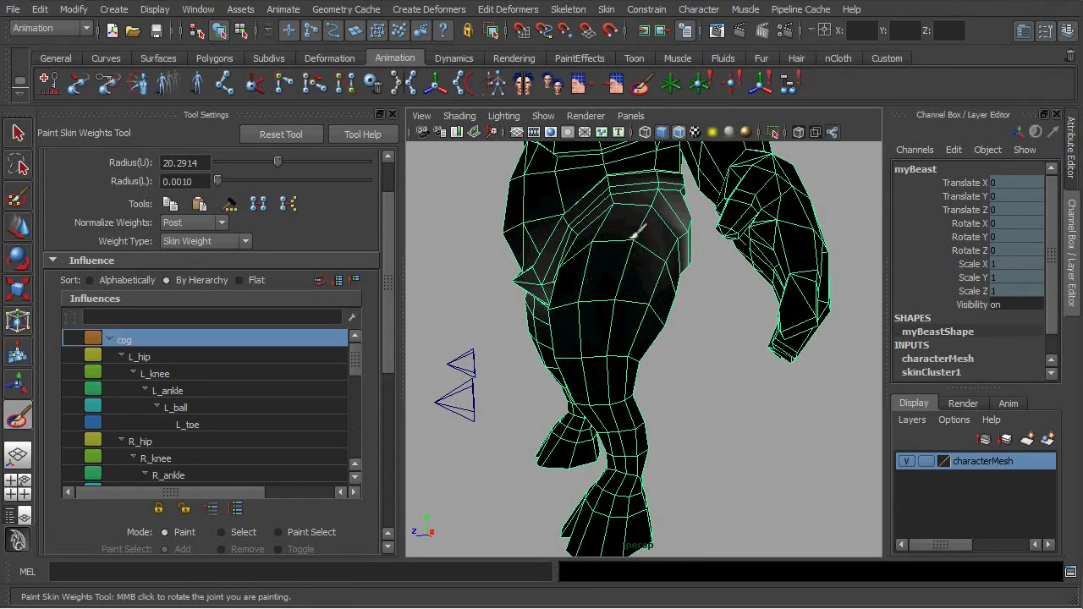
pyautogui.moveTo(559, 327)
pyautogui.keyDown('alt'); pyautogui.mouseDown()
pyautogui.moveTo(688, 335)
pyautogui.moveTo(682, 370)
pyautogui.moveTo(652, 358)
pyautogui.mouseUp(); pyautogui.keyUp('alt')
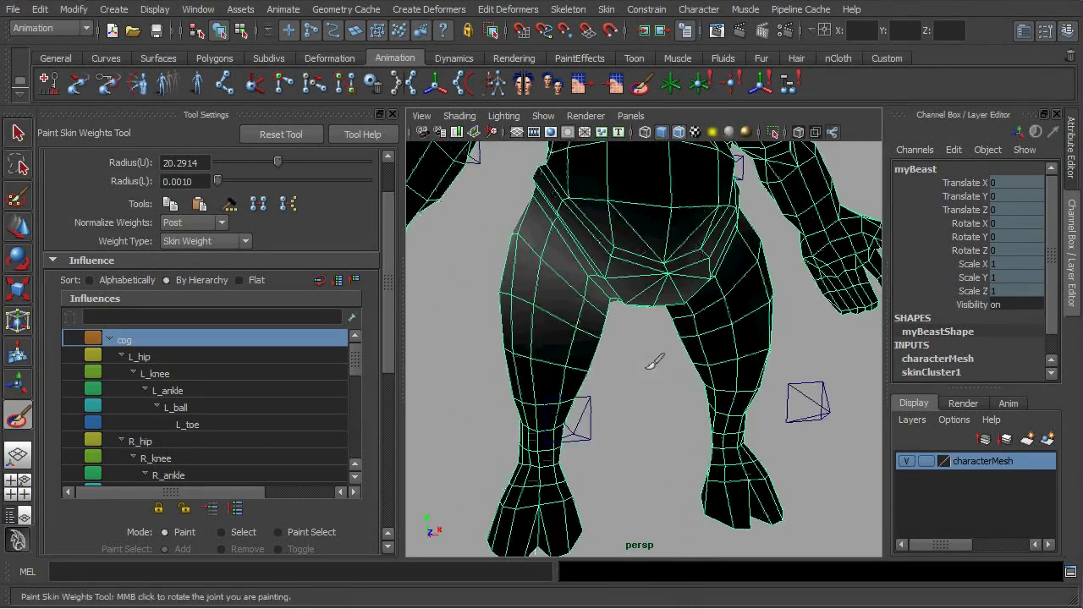
# - Turn on the color ramp display and reduce the cog weight on the right thigh with inverted brush strokes
pyautogui.moveTo(357, 359)
pyautogui.mouseDown()
pyautogui.moveTo(356, 378)
pyautogui.moveTo(357, 341)
pyautogui.moveTo(387, 386)
pyautogui.moveTo(387, 452)
pyautogui.mouseUp()
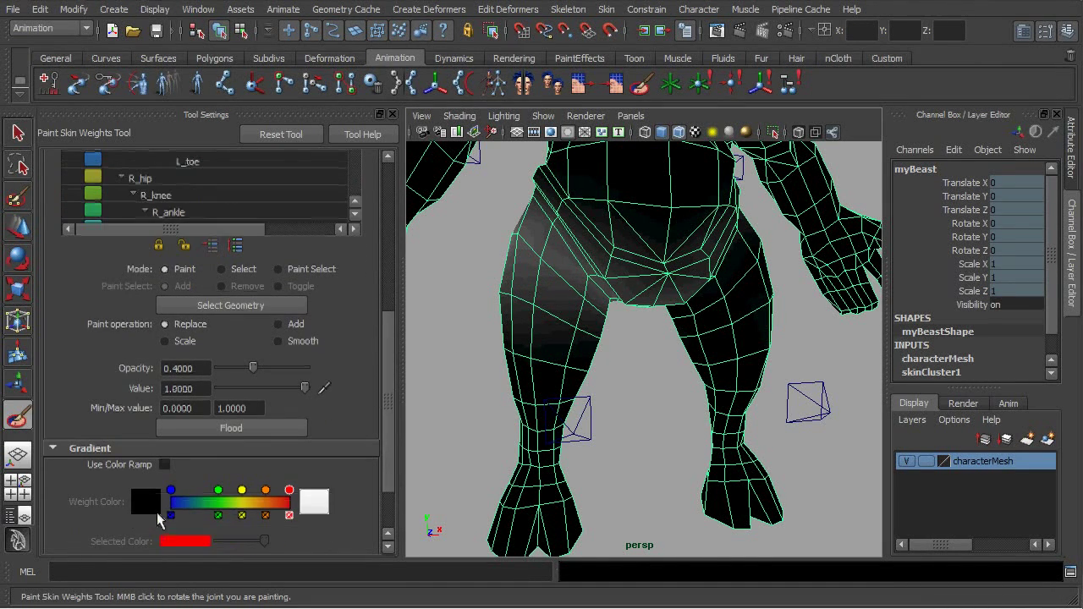
pyautogui.click(164, 465)
pyautogui.keyDown('alt'); pyautogui.moveTo(724, 265); pyautogui.dragTo(724, 290, button='middle'); pyautogui.keyUp('alt')
pyautogui.moveTo(724, 291)
pyautogui.keyDown('alt'); pyautogui.mouseDown()
pyautogui.moveTo(561, 278)
pyautogui.moveTo(603, 316)
pyautogui.mouseUp(); pyautogui.keyUp('alt')
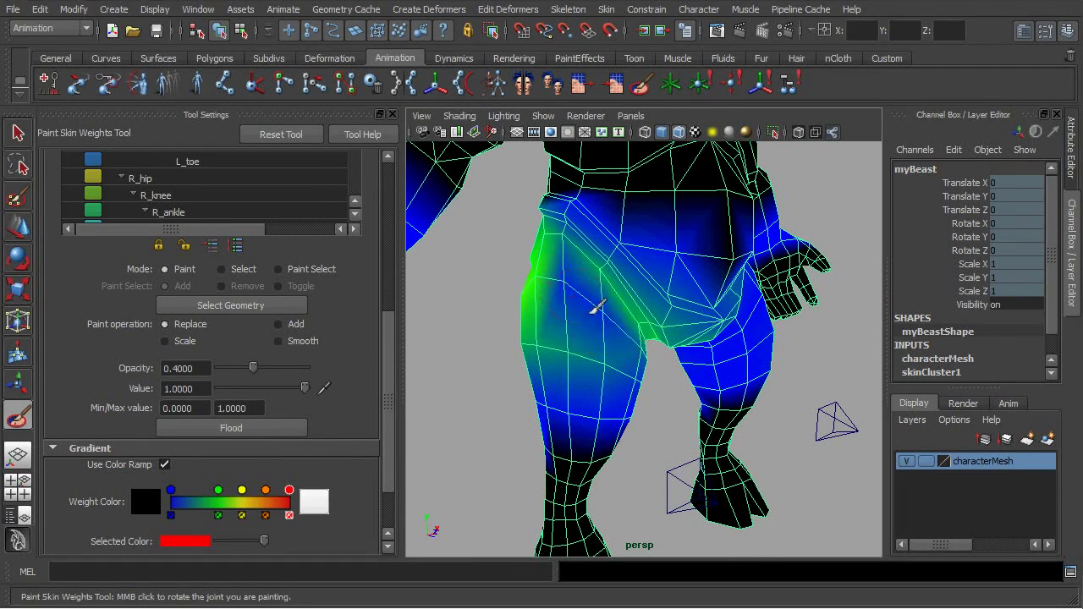
pyautogui.moveTo(559, 286)
pyautogui.keyDown('ctrl'); pyautogui.mouseDown()
pyautogui.moveTo(550, 303)
pyautogui.moveTo(702, 307)
pyautogui.moveTo(769, 271)
pyautogui.moveTo(726, 307)
pyautogui.moveTo(785, 343)
pyautogui.moveTo(723, 306)
pyautogui.moveTo(712, 342)
pyautogui.mouseUp(); pyautogui.keyUp('ctrl')
pyautogui.moveTo(733, 279)
pyautogui.keyDown('ctrl'); pyautogui.mouseDown()
pyautogui.moveTo(692, 345)
pyautogui.moveTo(643, 346)
pyautogui.mouseUp(); pyautogui.keyUp('ctrl')
pyautogui.moveTo(745, 261)
pyautogui.keyDown('ctrl'); pyautogui.mouseDown()
pyautogui.moveTo(694, 327)
pyautogui.moveTo(754, 223)
pyautogui.moveTo(736, 268)
pyautogui.mouseUp(); pyautogui.keyUp('ctrl')
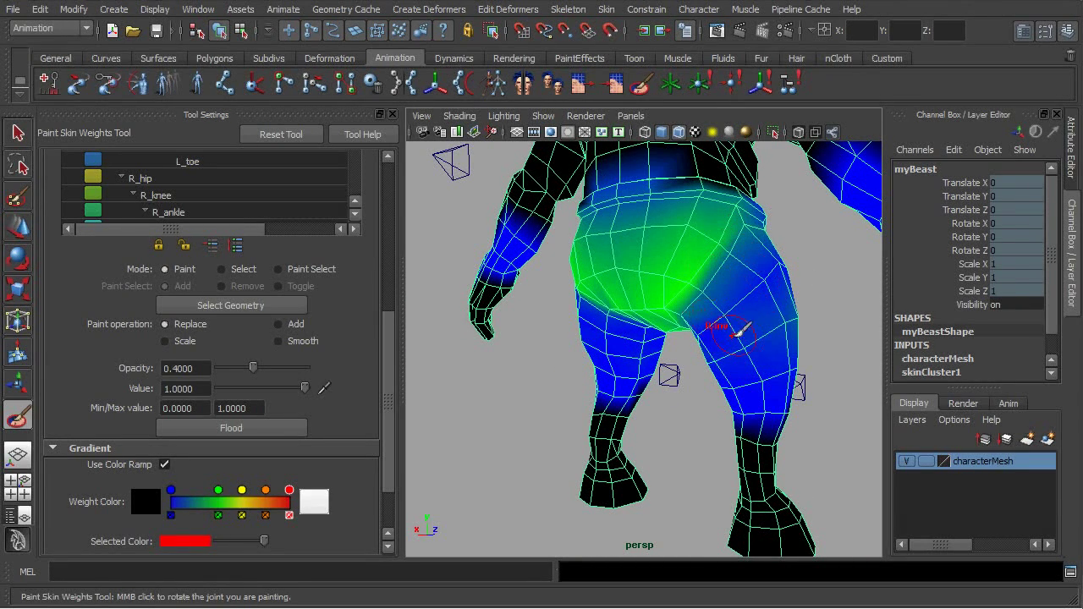
# - Reduce the remaining cog weight around the upper thighs and beneath the pelvis, working from the front, below and back
pyautogui.moveTo(765, 317)
pyautogui.keyDown('alt'); pyautogui.mouseDown()
pyautogui.moveTo(674, 344)
pyautogui.moveTo(551, 334)
pyautogui.mouseUp(); pyautogui.keyUp('alt')
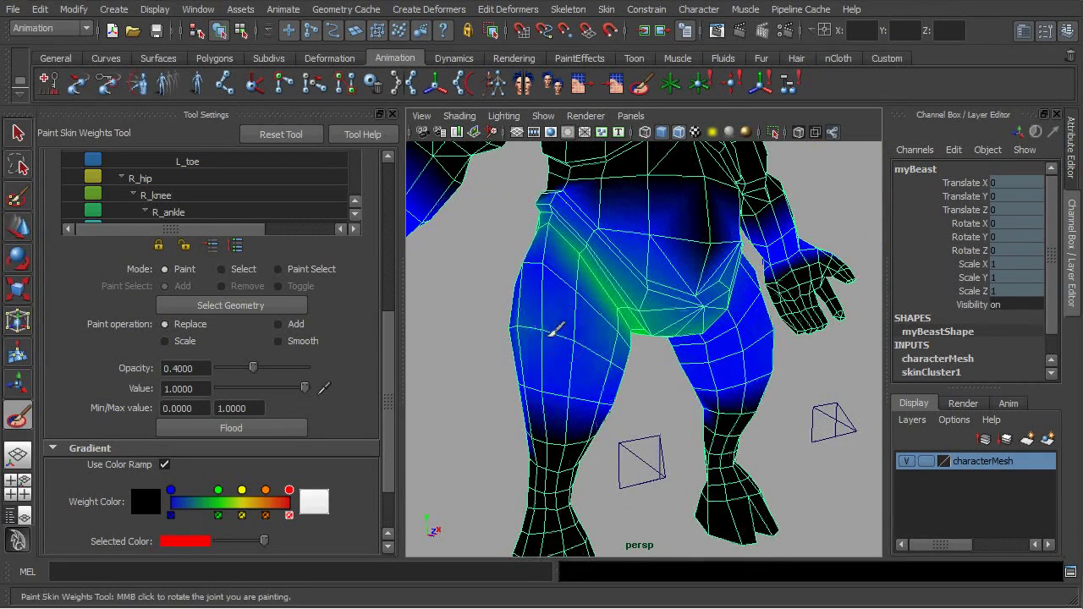
pyautogui.keyDown('alt'); pyautogui.moveTo(634, 382); pyautogui.dragTo(519, 314); pyautogui.keyUp('alt')
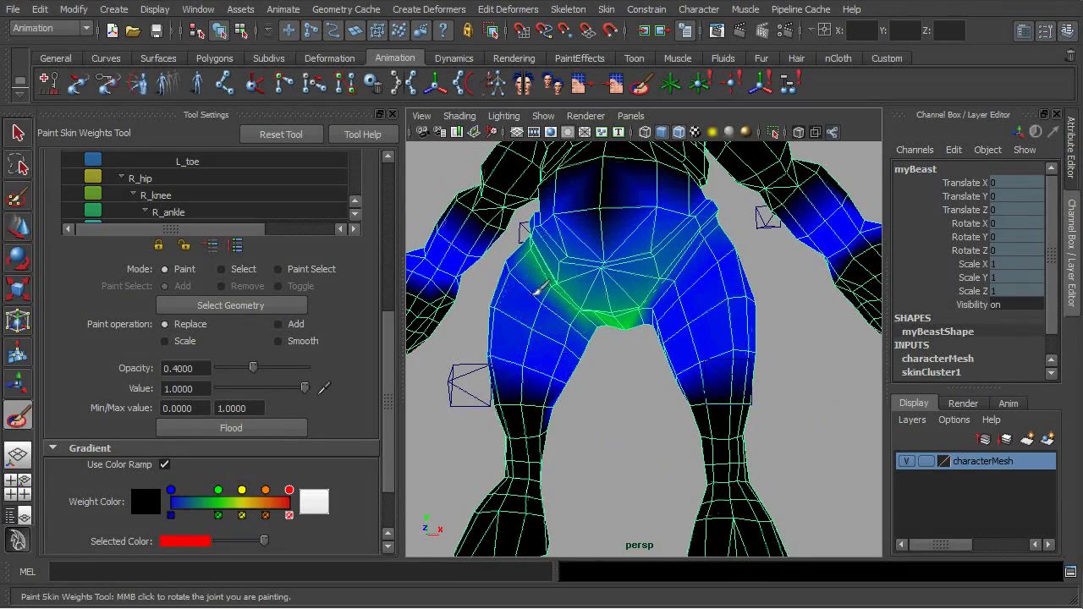
pyautogui.keyDown('alt'); pyautogui.moveTo(601, 344); pyautogui.dragTo(677, 359); pyautogui.keyUp('alt')
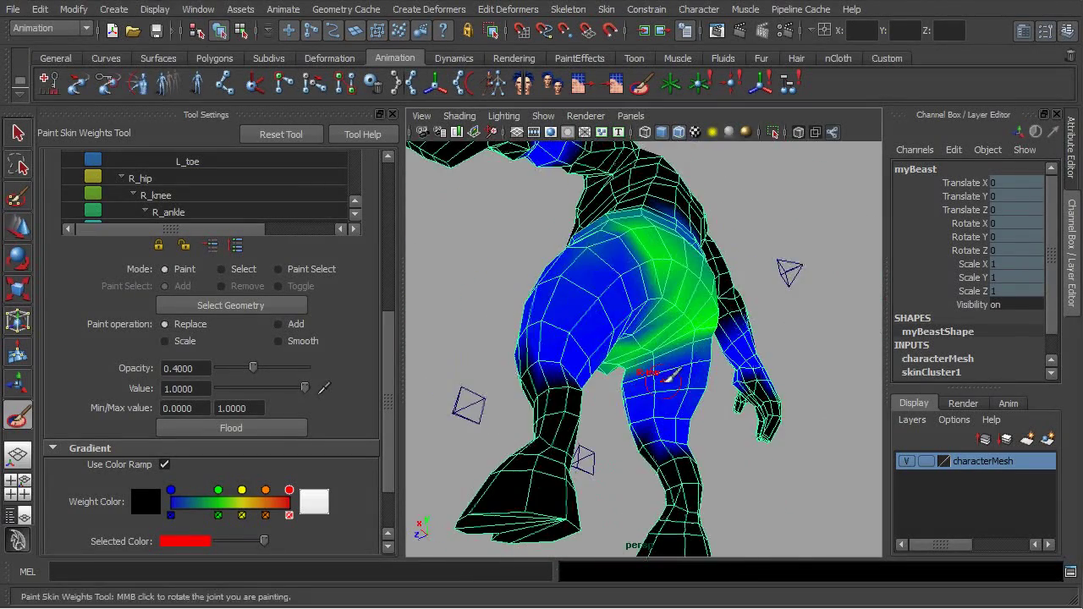
pyautogui.keyDown('alt'); pyautogui.moveTo(669, 375); pyautogui.dragTo(796, 421); pyautogui.keyUp('alt')
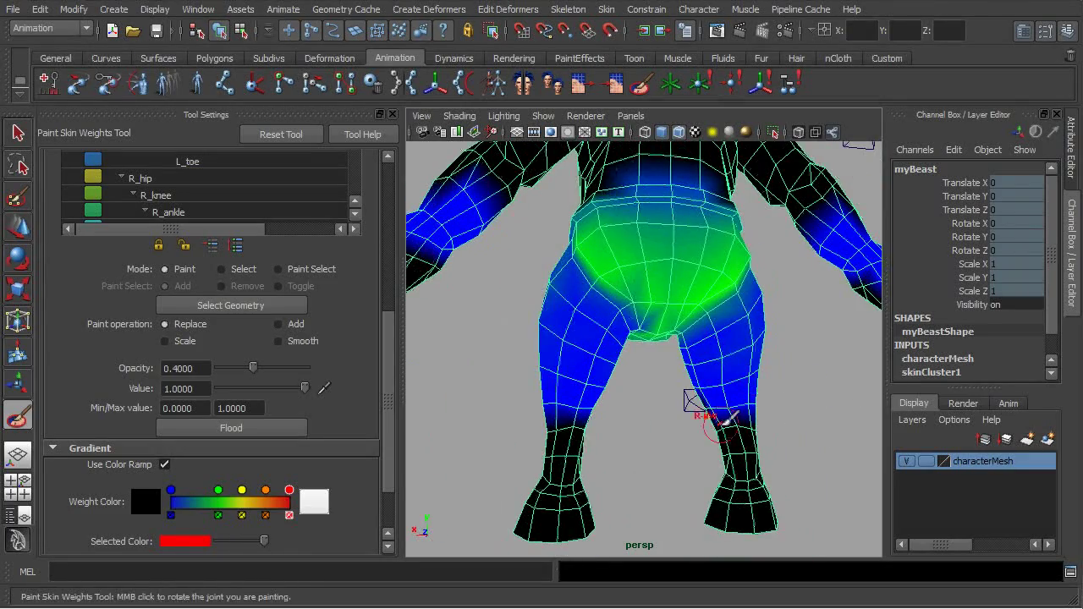
pyautogui.keyDown('alt'); pyautogui.moveTo(725, 418); pyautogui.dragTo(673, 381); pyautogui.keyUp('alt')
pyautogui.keyDown('alt'); pyautogui.moveTo(711, 320); pyautogui.dragTo(669, 248); pyautogui.keyUp('alt')
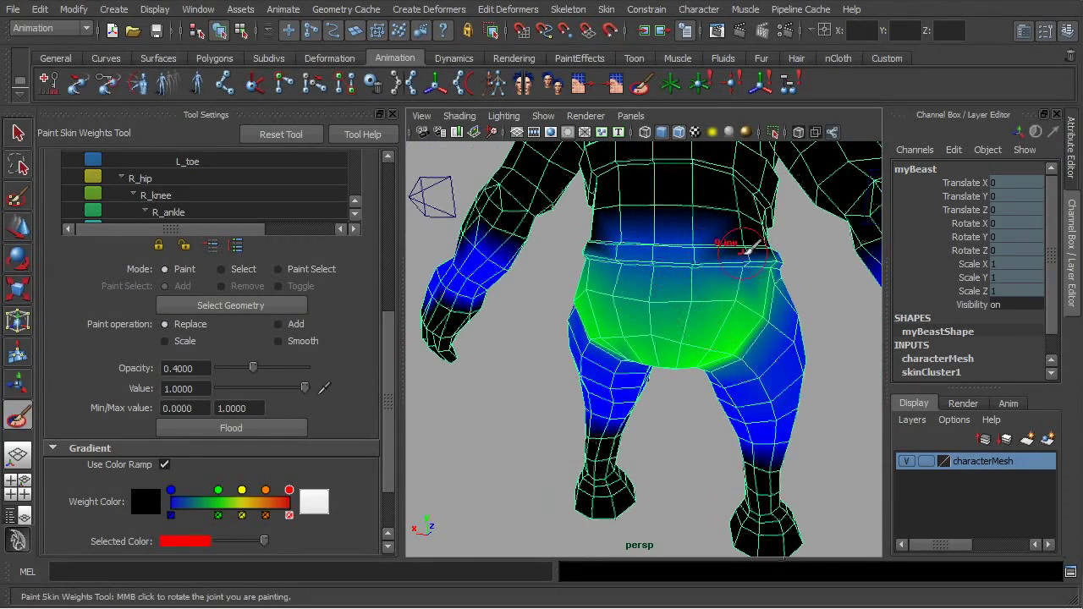
# - Refine the cog weight falloff around the waist, outer hips and buttocks on both sides
pyautogui.keyDown('alt'); pyautogui.moveTo(786, 242); pyautogui.dragTo(643, 269); pyautogui.keyUp('alt')
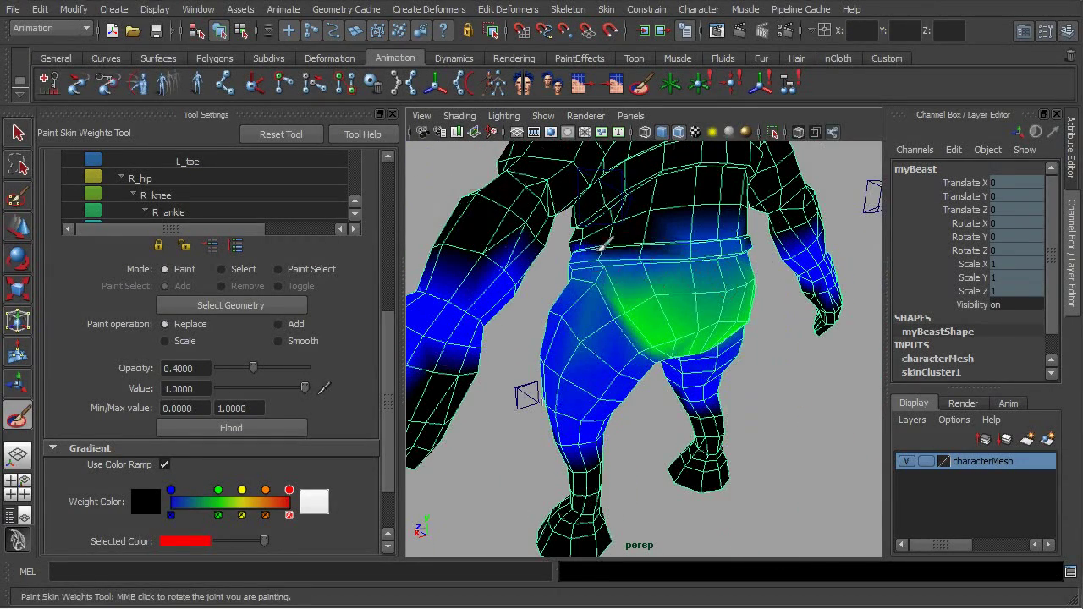
pyautogui.keyDown('alt'); pyautogui.moveTo(776, 241); pyautogui.dragTo(768, 324); pyautogui.keyUp('alt')
pyautogui.keyDown('alt'); pyautogui.moveTo(551, 378); pyautogui.dragTo(593, 378); pyautogui.keyUp('alt')
pyautogui.moveTo(536, 273)
pyautogui.keyDown('shift'); pyautogui.mouseDown()
pyautogui.moveTo(584, 358)
pyautogui.moveTo(556, 382)
pyautogui.mouseUp(); pyautogui.keyUp('shift')
pyautogui.moveTo(533, 280)
pyautogui.keyDown('alt'); pyautogui.mouseDown()
pyautogui.moveTo(561, 314)
pyautogui.moveTo(731, 285)
pyautogui.moveTo(702, 310)
pyautogui.moveTo(677, 360)
pyautogui.moveTo(793, 404)
pyautogui.moveTo(715, 416)
pyautogui.mouseUp(); pyautogui.keyUp('alt')
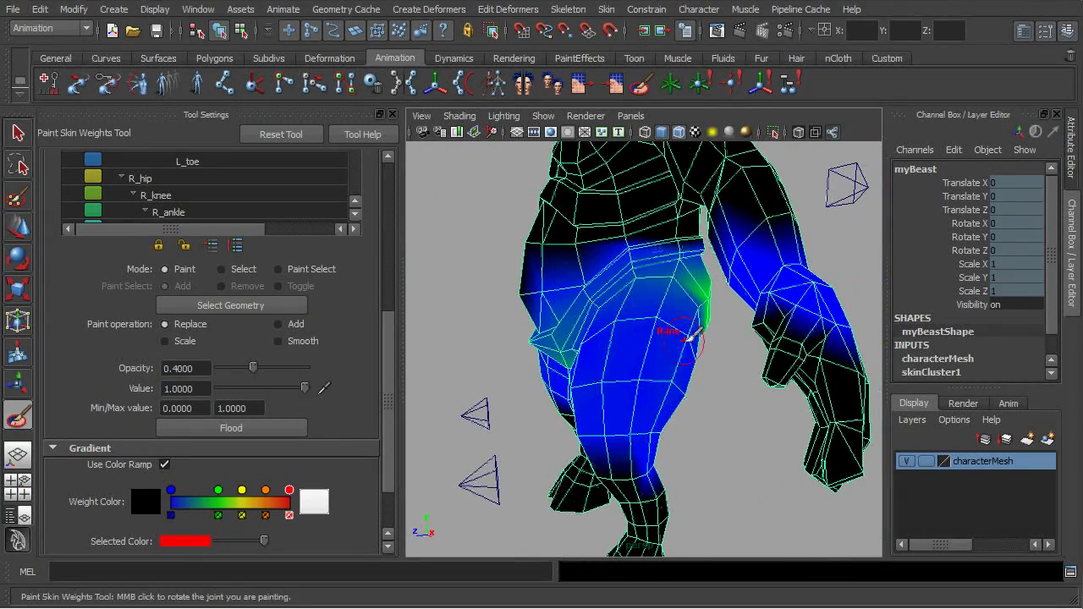
pyautogui.moveTo(691, 339)
pyautogui.keyDown('alt'); pyautogui.mouseDown()
pyautogui.moveTo(738, 415)
pyautogui.moveTo(745, 408)
pyautogui.mouseUp(); pyautogui.keyUp('alt')
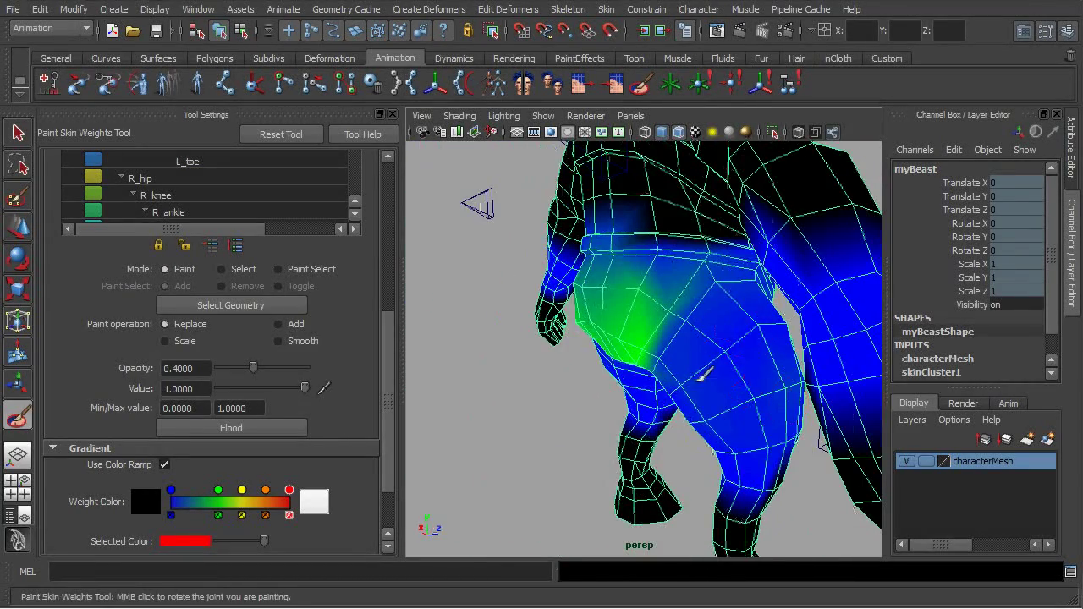
# - Select the L_hip influence and reduce its weight across the front of the pelvis with the inverted brush
pyautogui.moveTo(684, 382)
pyautogui.keyDown('alt'); pyautogui.mouseDown()
pyautogui.moveTo(707, 382)
pyautogui.moveTo(667, 369)
pyautogui.moveTo(612, 397)
pyautogui.mouseUp(); pyautogui.keyUp('alt')
pyautogui.moveTo(682, 442)
pyautogui.keyDown('alt'); pyautogui.mouseDown(button='middle')
pyautogui.moveTo(694, 406)
pyautogui.moveTo(677, 353)
pyautogui.mouseUp(button='middle'); pyautogui.keyUp('alt')
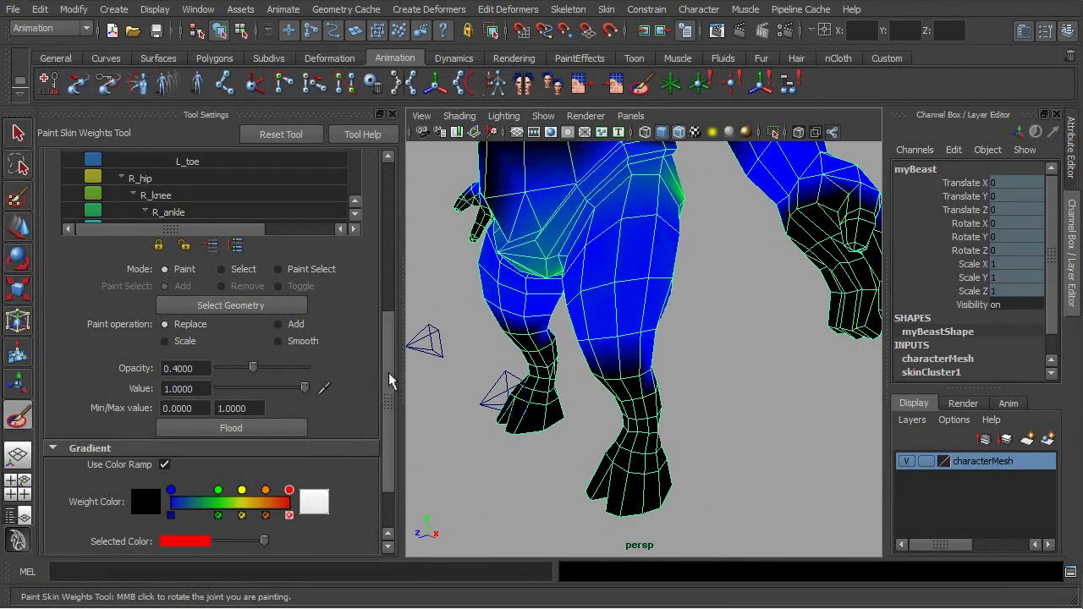
pyautogui.moveTo(389, 373); pyautogui.dragTo(390, 297)
pyautogui.click(275, 264)
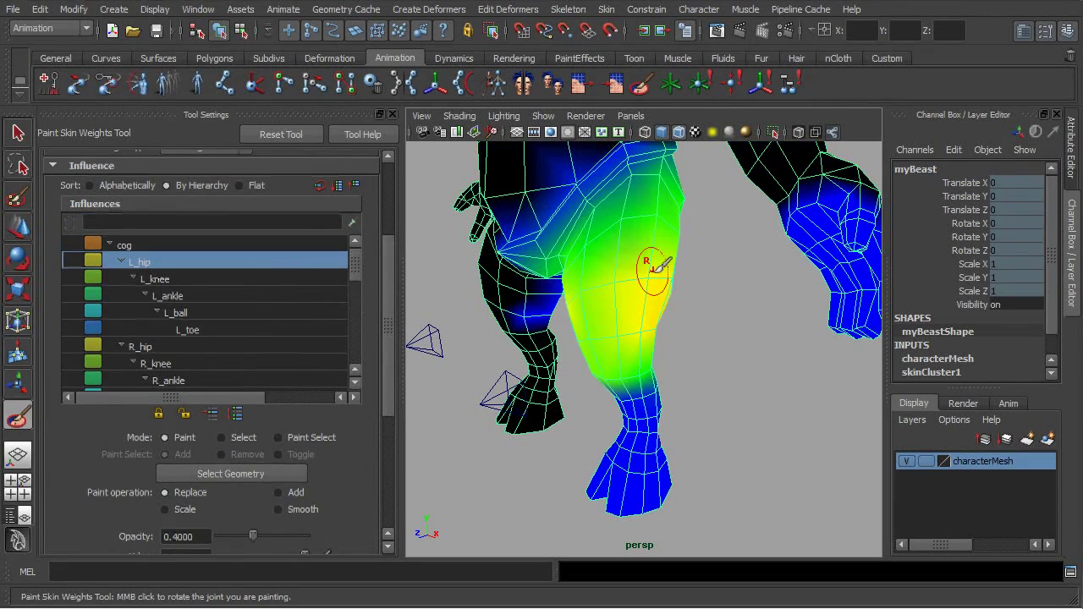
pyautogui.moveTo(656, 269)
pyautogui.keyDown('alt'); pyautogui.mouseDown()
pyautogui.moveTo(634, 304)
pyautogui.moveTo(617, 296)
pyautogui.moveTo(643, 296)
pyautogui.mouseUp(); pyautogui.keyUp('alt')
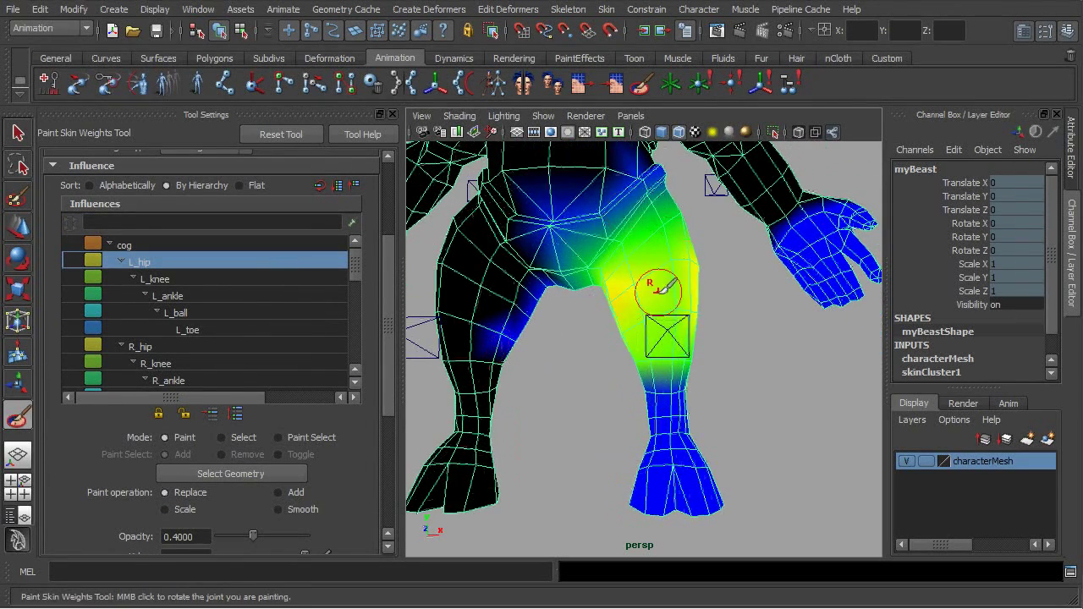
pyautogui.keyDown('alt'); pyautogui.moveTo(730, 296); pyautogui.dragTo(688, 314); pyautogui.keyUp('alt')
pyautogui.keyDown('alt'); pyautogui.moveTo(552, 332); pyautogui.dragTo(599, 294); pyautogui.keyUp('alt')
pyautogui.keyDown('alt'); pyautogui.moveTo(598, 294); pyautogui.dragTo(614, 323, button='middle'); pyautogui.keyUp('alt')
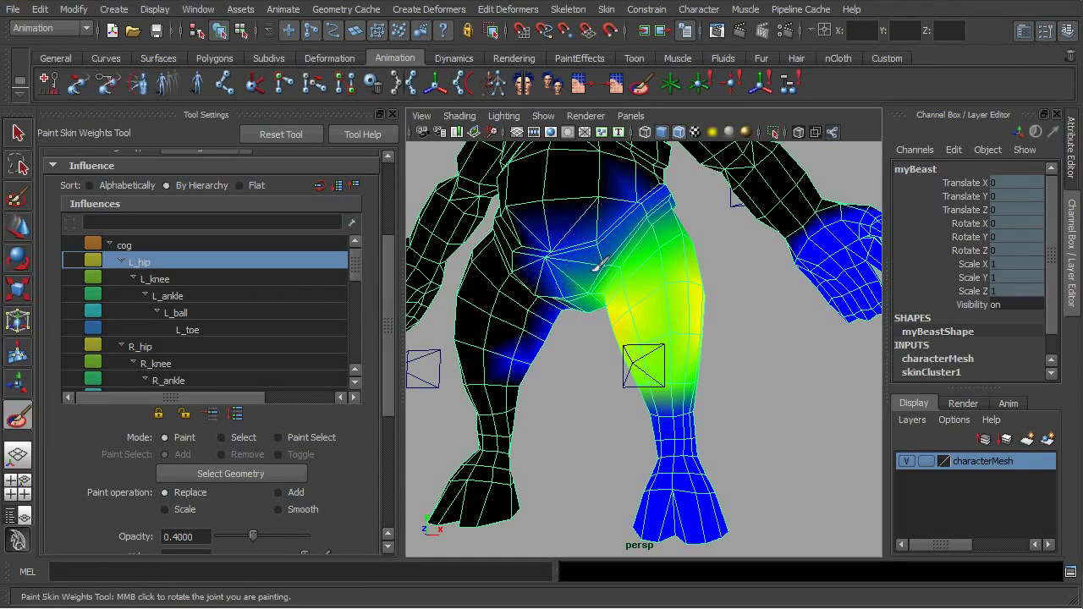
pyautogui.keyDown('alt'); pyautogui.moveTo(582, 309); pyautogui.dragTo(569, 292); pyautogui.keyUp('alt')
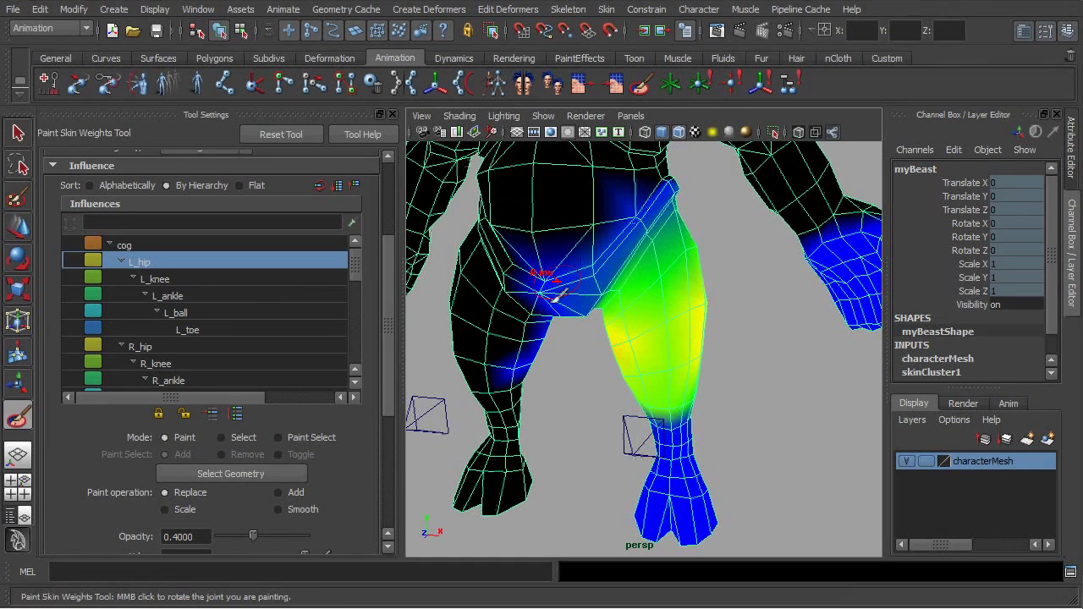
# - Refine the L_hip weight falloff around the buttocks, underside of the pelvis and front of the left thigh
pyautogui.moveTo(620, 229)
pyautogui.keyDown('alt'); pyautogui.mouseDown()
pyautogui.moveTo(664, 206)
pyautogui.moveTo(652, 237)
pyautogui.mouseUp(); pyautogui.keyUp('alt')
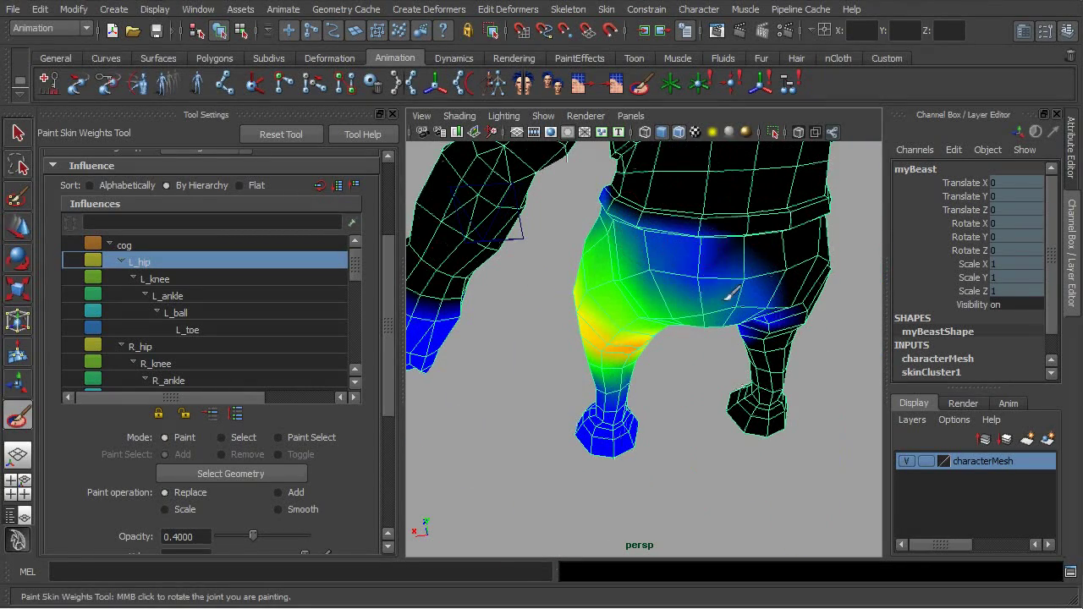
pyautogui.moveTo(730, 290)
pyautogui.keyDown('alt'); pyautogui.mouseDown()
pyautogui.moveTo(737, 269)
pyautogui.moveTo(707, 283)
pyautogui.moveTo(677, 358)
pyautogui.mouseUp(); pyautogui.keyUp('alt')
pyautogui.keyDown('alt'); pyautogui.moveTo(596, 313); pyautogui.dragTo(644, 241); pyautogui.keyUp('alt')
pyautogui.moveTo(637, 196)
pyautogui.keyDown('alt'); pyautogui.mouseDown()
pyautogui.moveTo(637, 305)
pyautogui.moveTo(691, 375)
pyautogui.moveTo(622, 381)
pyautogui.mouseUp(); pyautogui.keyUp('alt')
pyautogui.moveTo(640, 307)
pyautogui.keyDown('alt'); pyautogui.mouseDown()
pyautogui.moveTo(646, 368)
pyautogui.moveTo(631, 355)
pyautogui.mouseUp(); pyautogui.keyUp('alt')
pyautogui.click(682, 312)
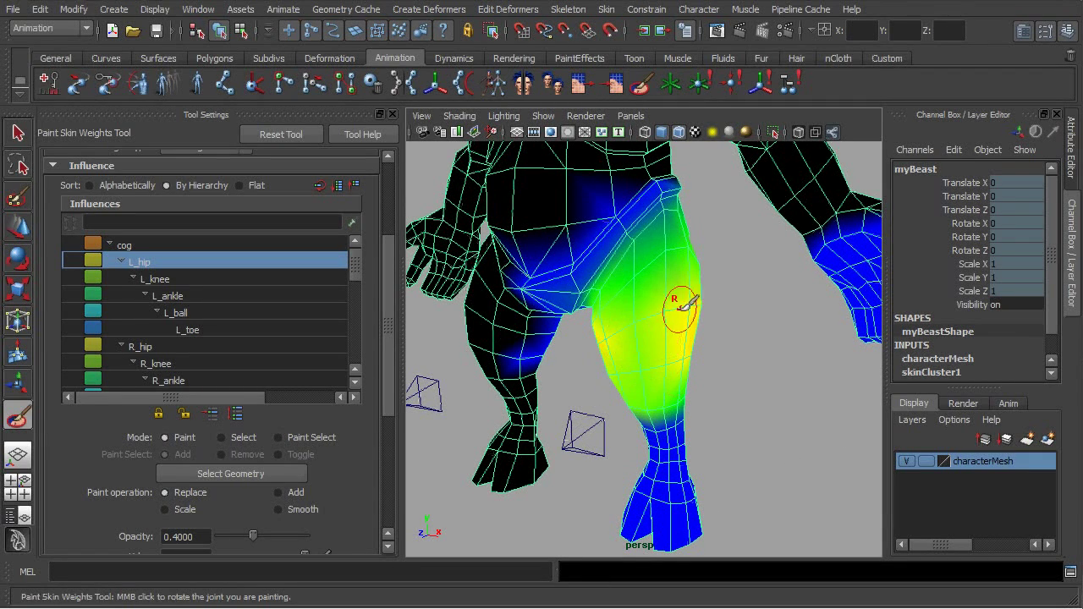
# - Reduce the L_hip weight on the front, outer side and back of the left thigh with inverted brush strokes
pyautogui.keyDown('ctrl'); pyautogui.moveTo(616, 336); pyautogui.dragTo(702, 310); pyautogui.keyUp('ctrl')
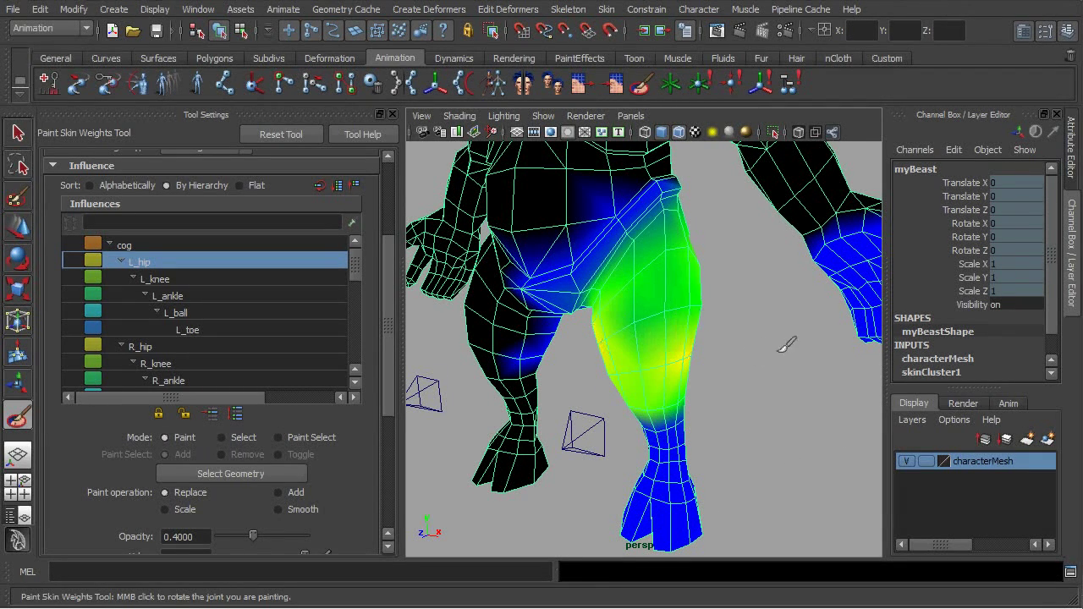
pyautogui.keyDown('alt'); pyautogui.moveTo(778, 350); pyautogui.dragTo(573, 358); pyautogui.keyUp('alt')
pyautogui.keyDown('alt'); pyautogui.moveTo(669, 359); pyautogui.dragTo(573, 345); pyautogui.keyUp('alt')
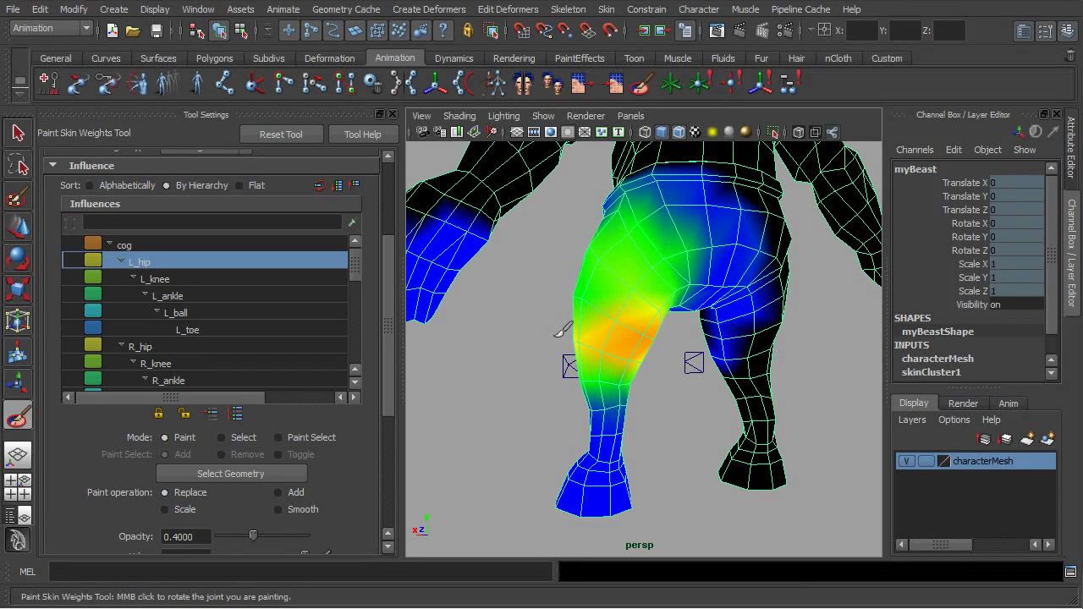
pyautogui.moveTo(556, 335)
pyautogui.mouseDown()
pyautogui.moveTo(629, 353)
pyautogui.moveTo(638, 318)
pyautogui.moveTo(634, 341)
pyautogui.mouseUp()
pyautogui.moveTo(609, 300)
pyautogui.mouseDown()
pyautogui.moveTo(680, 337)
pyautogui.moveTo(527, 380)
pyautogui.moveTo(798, 411)
pyautogui.mouseUp()
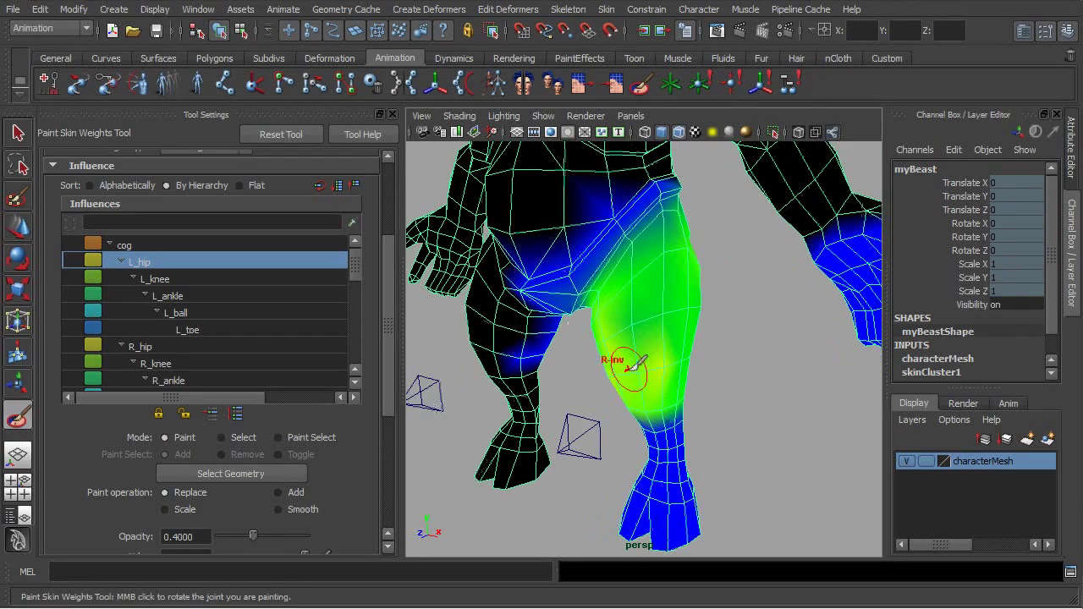
# - Paint the L_hip weight down on the front and inner side of the lower left thigh, toward the knee
pyautogui.moveTo(698, 362)
pyautogui.keyDown('alt'); pyautogui.mouseDown()
pyautogui.moveTo(668, 398)
pyautogui.moveTo(629, 314)
pyautogui.moveTo(698, 370)
pyautogui.moveTo(682, 398)
pyautogui.moveTo(499, 400)
pyautogui.moveTo(713, 378)
pyautogui.mouseUp(); pyautogui.keyUp('alt')
pyautogui.keyDown('alt'); pyautogui.moveTo(541, 433); pyautogui.dragTo(593, 397); pyautogui.keyUp('alt')
pyautogui.keyDown('alt'); pyautogui.moveTo(782, 368); pyautogui.dragTo(668, 360); pyautogui.keyUp('alt')
pyautogui.keyDown('alt'); pyautogui.moveTo(780, 364); pyautogui.dragTo(674, 386); pyautogui.keyUp('alt')
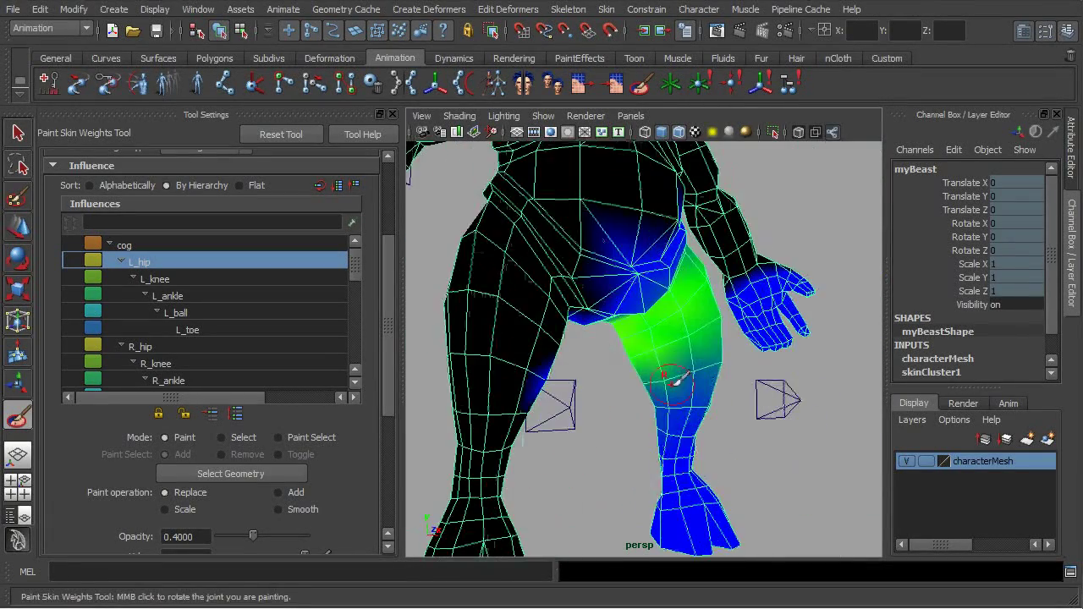
pyautogui.keyDown('alt'); pyautogui.moveTo(756, 373); pyautogui.dragTo(676, 395); pyautogui.keyUp('alt')
pyautogui.keyDown('alt'); pyautogui.moveTo(675, 395); pyautogui.dragTo(666, 407, button='middle'); pyautogui.keyUp('alt')
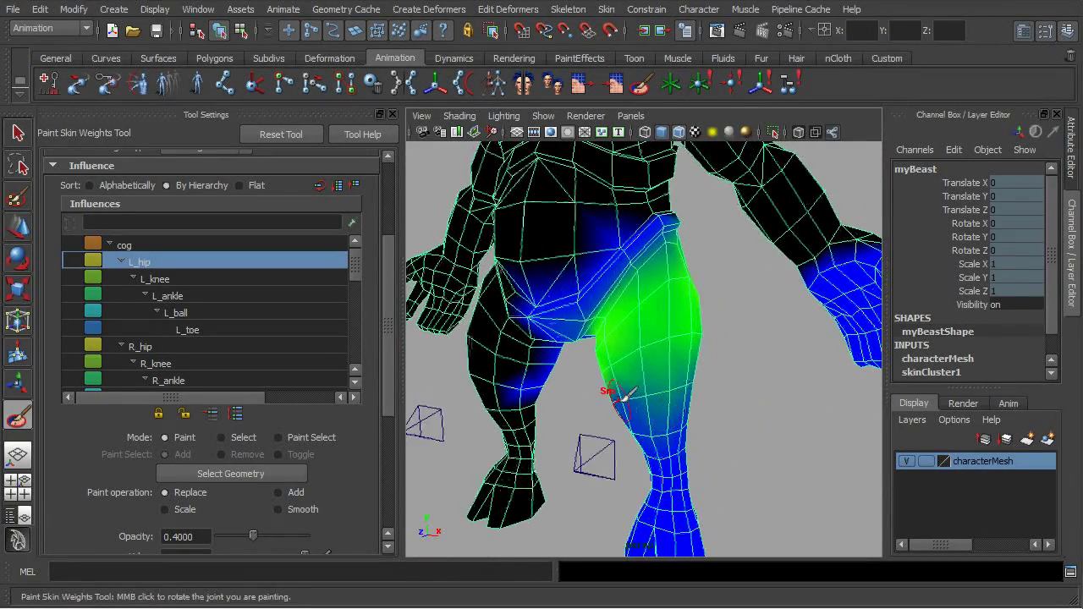
# - Blend the L_hip weight falloff around the outer side and back of the left knee
pyautogui.keyDown('alt'); pyautogui.moveTo(501, 398); pyautogui.dragTo(639, 416); pyautogui.keyUp('alt')
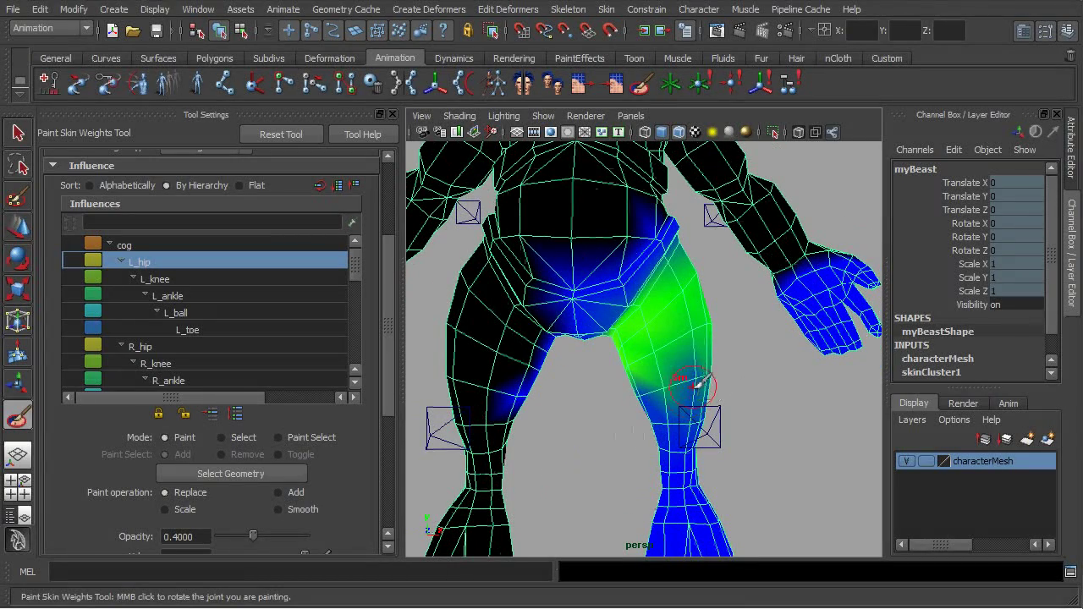
pyautogui.keyDown('alt'); pyautogui.moveTo(799, 389); pyautogui.dragTo(592, 375); pyautogui.keyUp('alt')
pyautogui.keyDown('alt'); pyautogui.moveTo(742, 416); pyautogui.dragTo(631, 415); pyautogui.keyUp('alt')
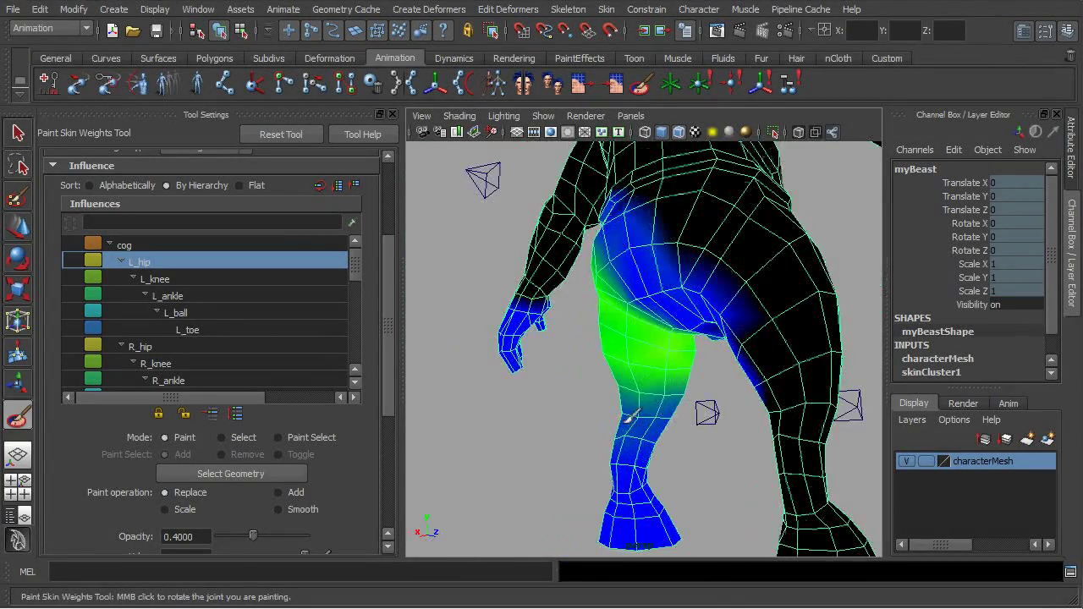
pyautogui.keyDown('alt'); pyautogui.moveTo(693, 392); pyautogui.dragTo(583, 355); pyautogui.keyUp('alt')
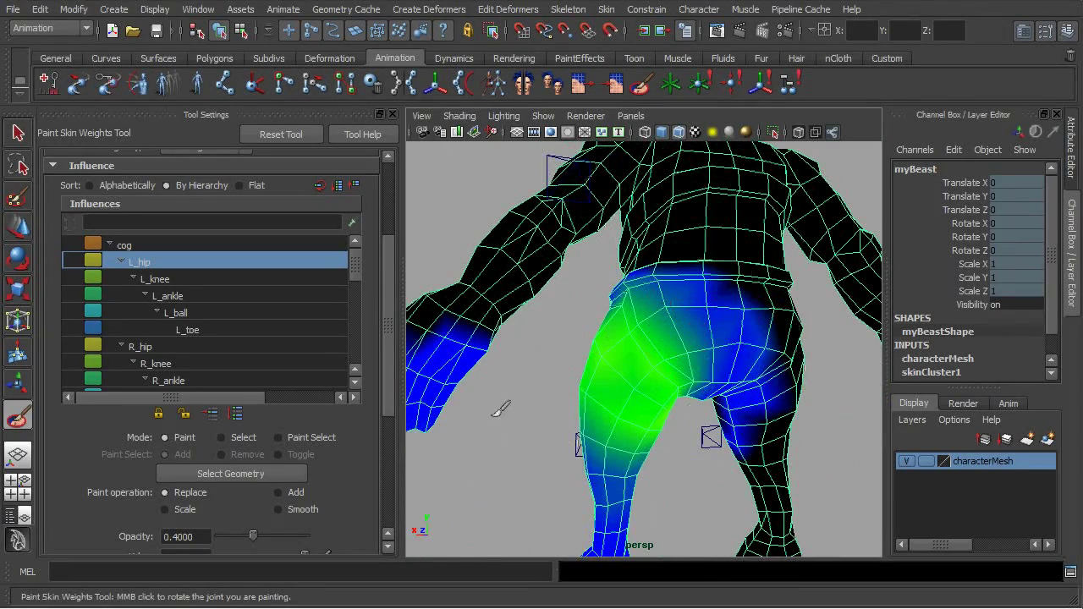
pyautogui.keyDown('alt'); pyautogui.moveTo(499, 409); pyautogui.dragTo(704, 398); pyautogui.keyUp('alt')
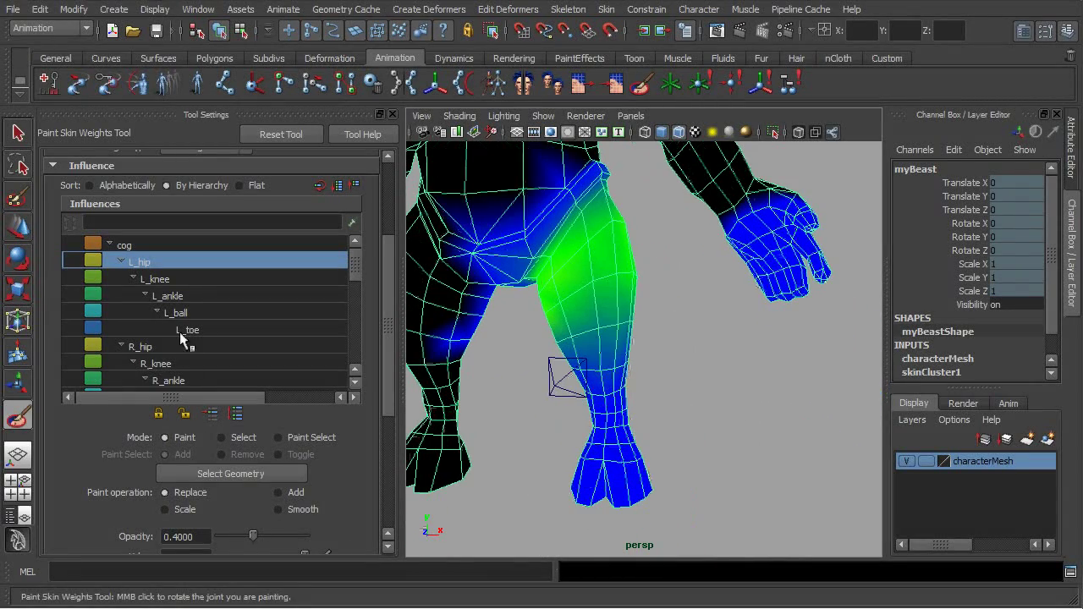
# - Select the L_knee influence and reduce its weight on the left shin and ankle with inverted brush strokes
pyautogui.click(159, 280)
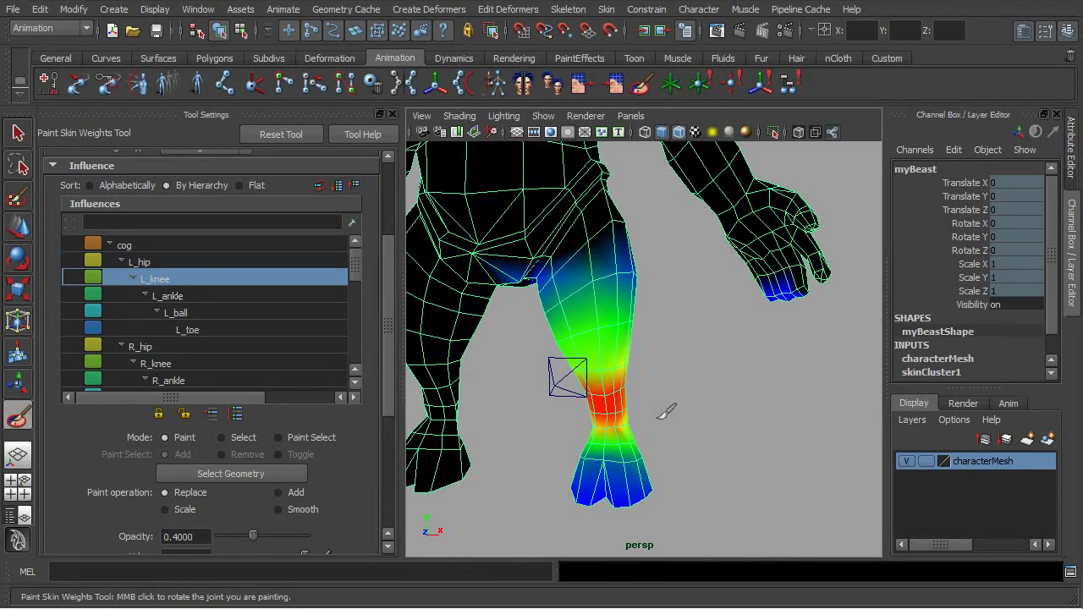
pyautogui.keyDown('alt'); pyautogui.moveTo(666, 411); pyautogui.dragTo(584, 423); pyautogui.keyUp('alt')
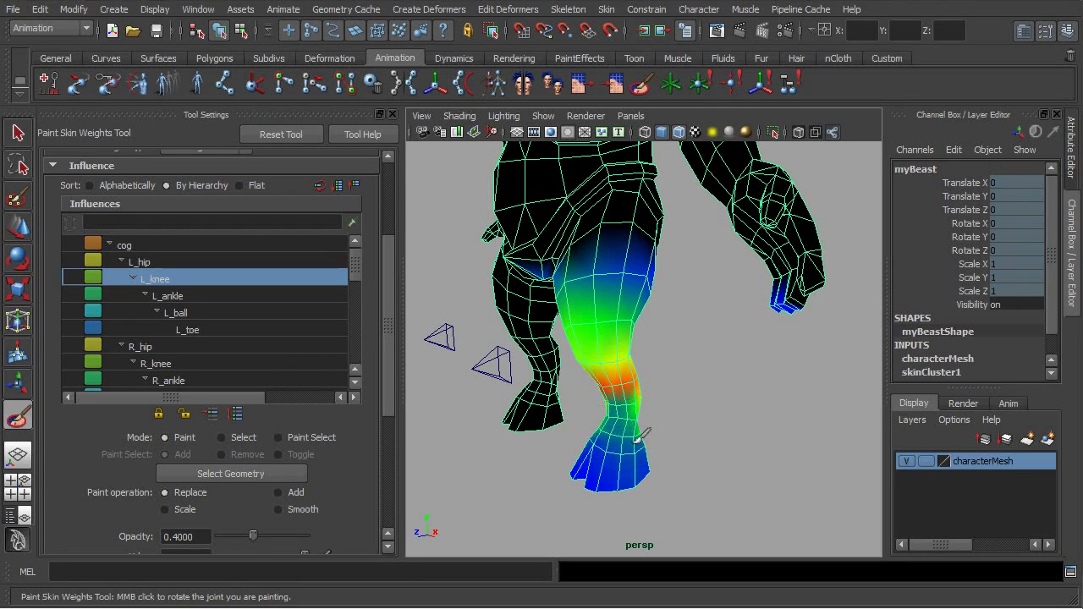
pyautogui.scroll(2, 603, 446)
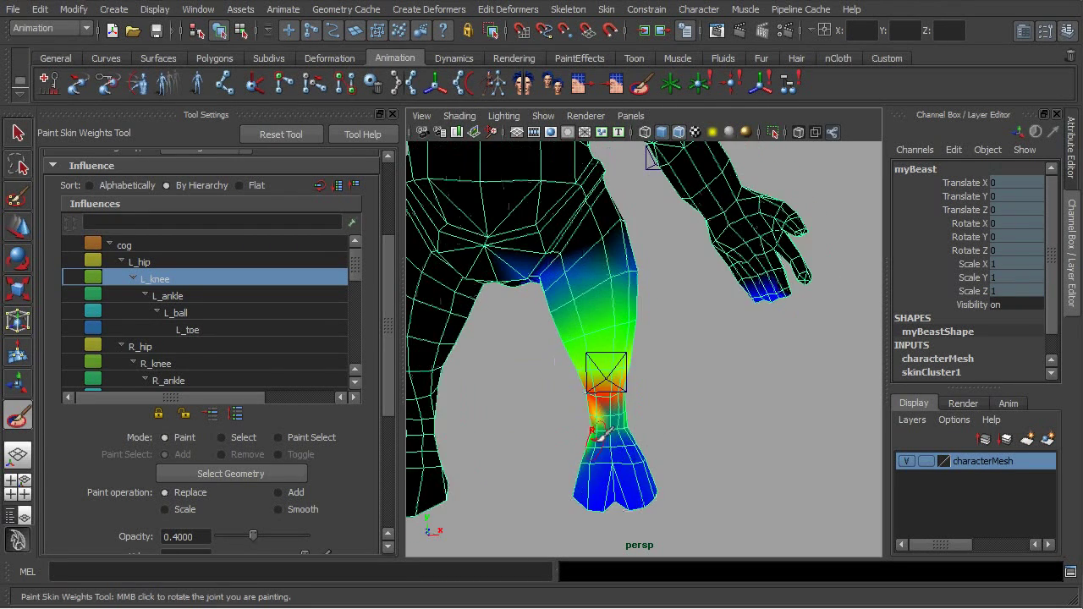
pyautogui.keyDown('ctrl'); pyautogui.moveTo(597, 406); pyautogui.dragTo(627, 389); pyautogui.keyUp('ctrl')
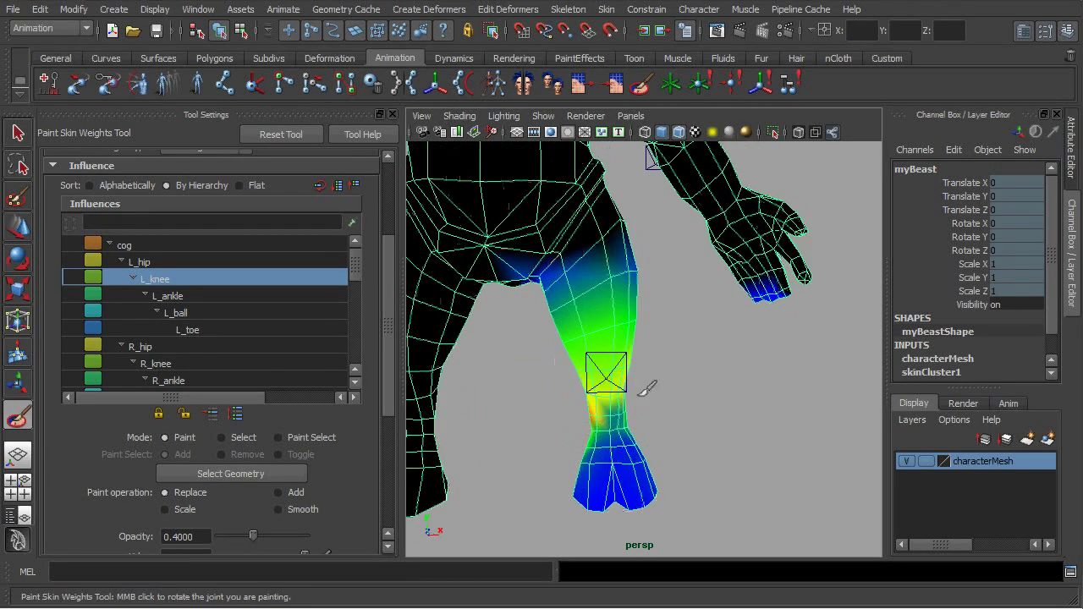
pyautogui.keyDown('alt'); pyautogui.moveTo(753, 402); pyautogui.dragTo(576, 398); pyautogui.keyUp('alt')
pyautogui.keyDown('ctrl'); pyautogui.moveTo(648, 386); pyautogui.dragTo(628, 371); pyautogui.keyUp('ctrl')
pyautogui.keyDown('alt'); pyautogui.moveTo(765, 387); pyautogui.dragTo(560, 394); pyautogui.keyUp('alt')
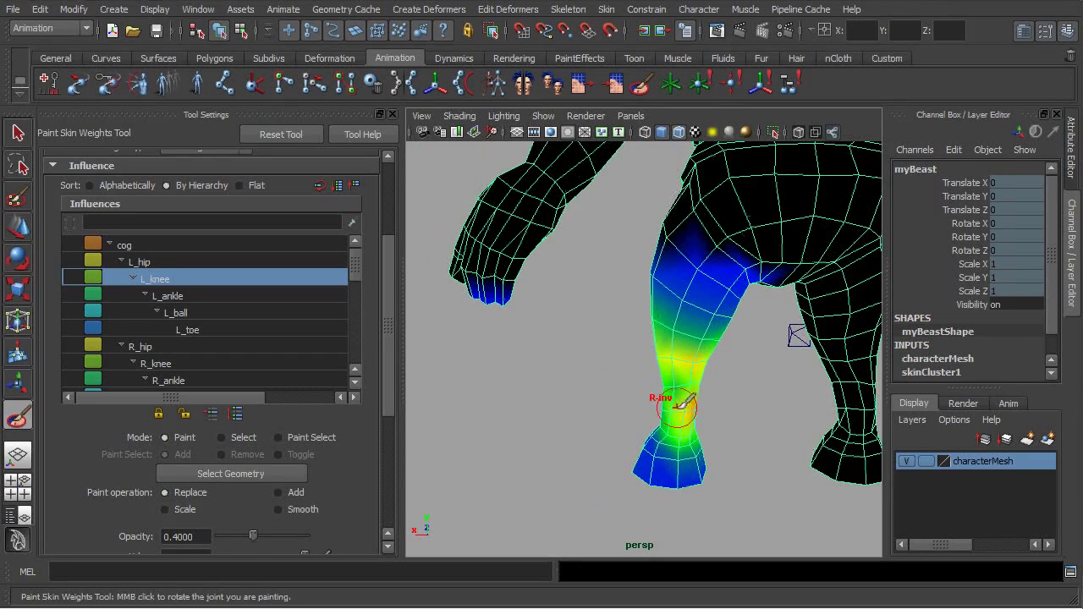
# - Fade the remaining L_knee weight out around the left ankle and lower leg, working around all sides
pyautogui.keyDown('alt'); pyautogui.moveTo(770, 405); pyautogui.dragTo(640, 423); pyautogui.keyUp('alt')
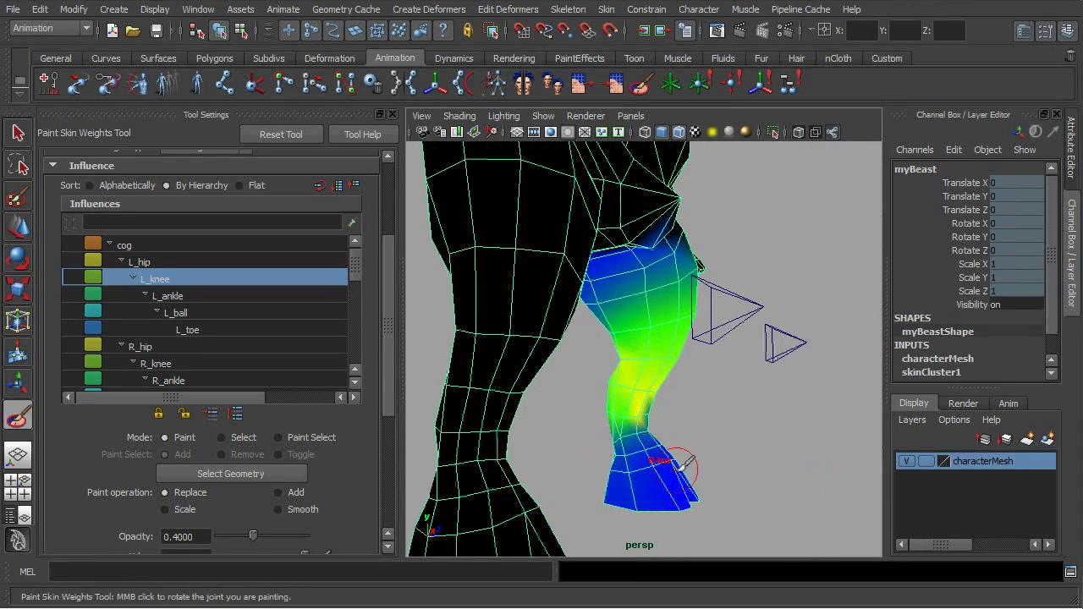
pyautogui.keyDown('alt'); pyautogui.moveTo(683, 460); pyautogui.dragTo(737, 416); pyautogui.keyUp('alt')
pyautogui.keyDown('alt'); pyautogui.moveTo(628, 454); pyautogui.dragTo(657, 449); pyautogui.keyUp('alt')
pyautogui.keyDown('alt'); pyautogui.moveTo(555, 439); pyautogui.dragTo(590, 423); pyautogui.keyUp('alt')
pyautogui.keyDown('alt'); pyautogui.moveTo(770, 425); pyautogui.dragTo(624, 418); pyautogui.keyUp('alt')
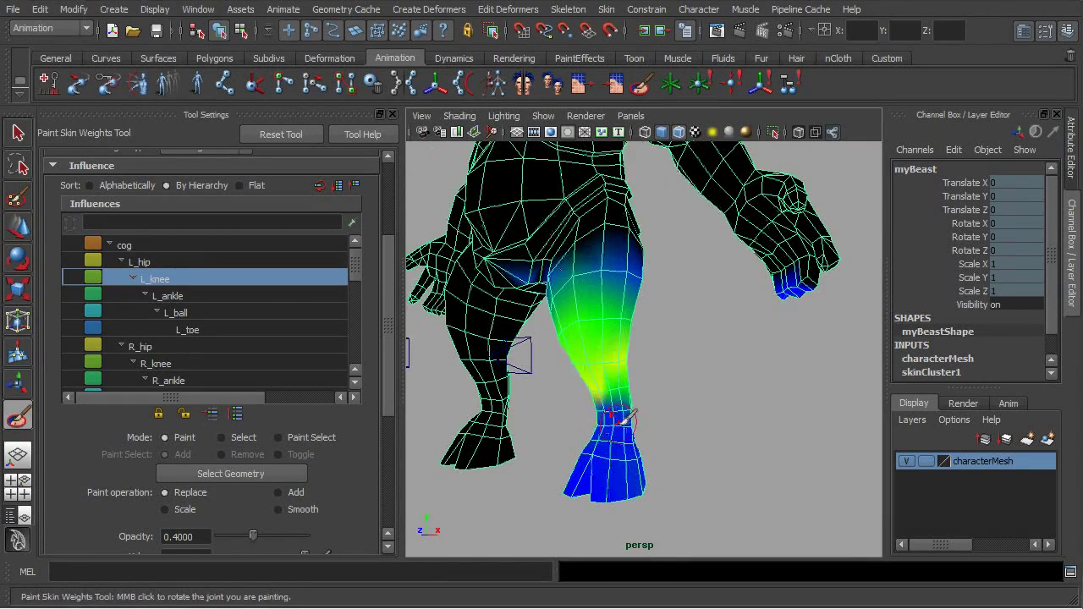
pyautogui.keyDown('alt'); pyautogui.moveTo(682, 386); pyautogui.dragTo(685, 415); pyautogui.keyUp('alt')
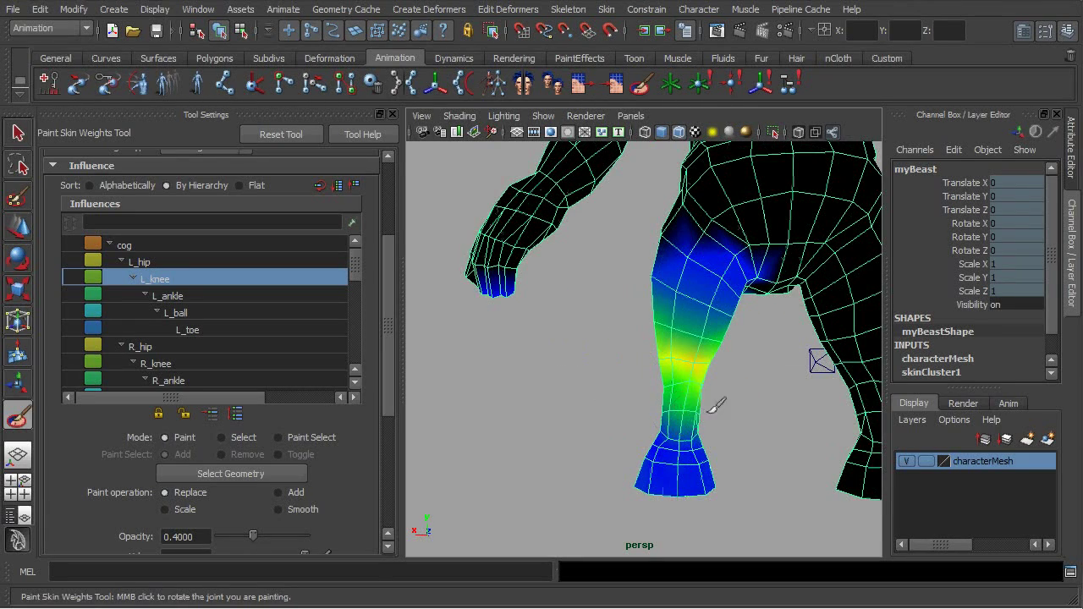
pyautogui.keyDown('alt'); pyautogui.moveTo(762, 420); pyautogui.dragTo(567, 412); pyautogui.keyUp('alt')
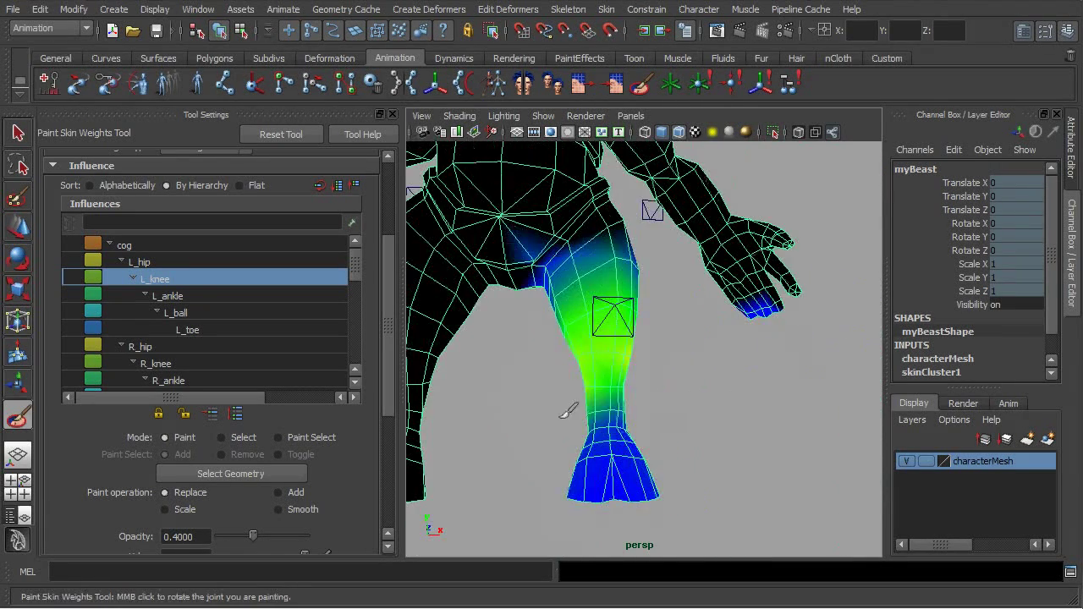
# - Build up the L_knee weight in a band around the left knee with the replace brush
pyautogui.keyDown('alt'); pyautogui.moveTo(643, 406); pyautogui.dragTo(592, 361); pyautogui.keyUp('alt')
pyautogui.moveTo(658, 356)
pyautogui.keyDown('alt'); pyautogui.mouseDown()
pyautogui.moveTo(708, 364)
pyautogui.moveTo(668, 424)
pyautogui.moveTo(737, 442)
pyautogui.moveTo(781, 428)
pyautogui.mouseUp(); pyautogui.keyUp('alt')
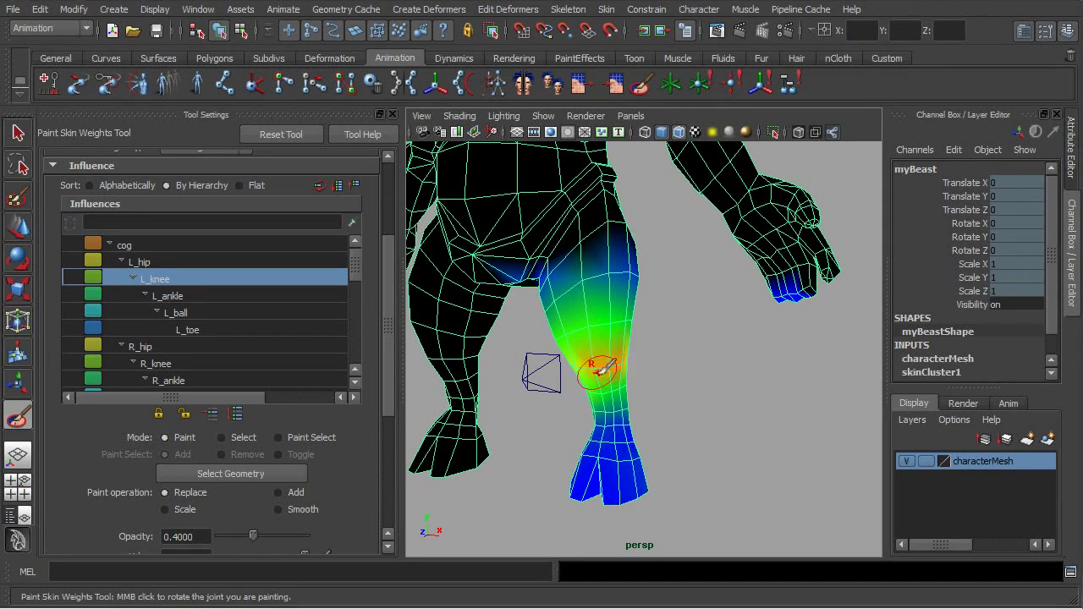
pyautogui.moveTo(598, 367)
pyautogui.keyDown('alt'); pyautogui.mouseDown()
pyautogui.moveTo(693, 392)
pyautogui.moveTo(685, 363)
pyautogui.moveTo(645, 389)
pyautogui.moveTo(669, 353)
pyautogui.moveTo(723, 376)
pyautogui.moveTo(592, 386)
pyautogui.moveTo(624, 381)
pyautogui.moveTo(604, 358)
pyautogui.moveTo(544, 370)
pyautogui.moveTo(570, 382)
pyautogui.moveTo(718, 357)
pyautogui.moveTo(660, 385)
pyautogui.moveTo(726, 404)
pyautogui.moveTo(639, 361)
pyautogui.moveTo(587, 381)
pyautogui.mouseUp(); pyautogui.keyUp('alt')
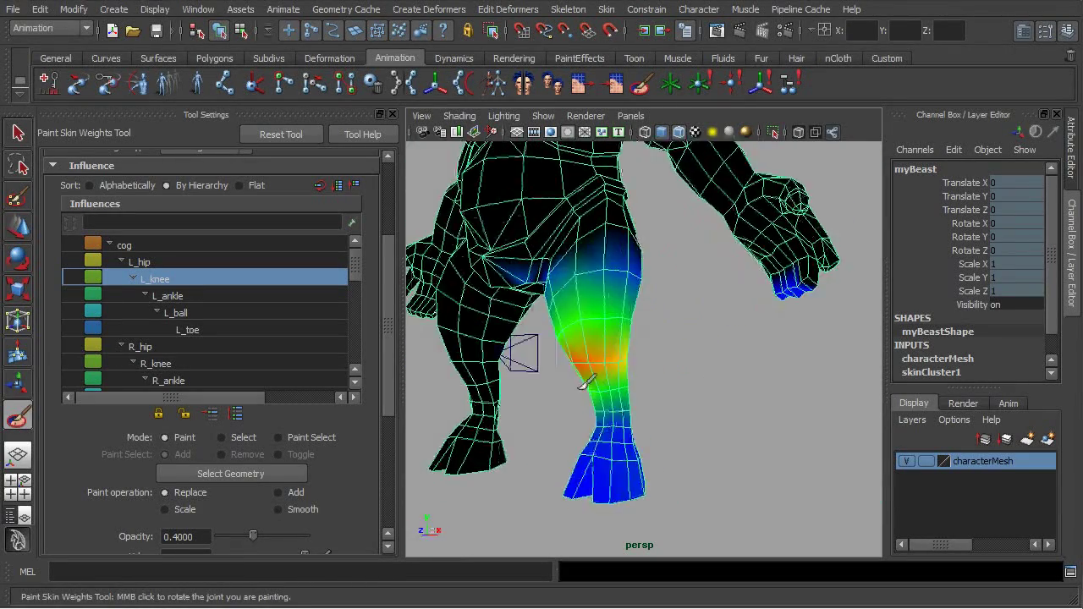
pyautogui.keyDown('alt'); pyautogui.moveTo(687, 370); pyautogui.dragTo(662, 386); pyautogui.keyUp('alt')
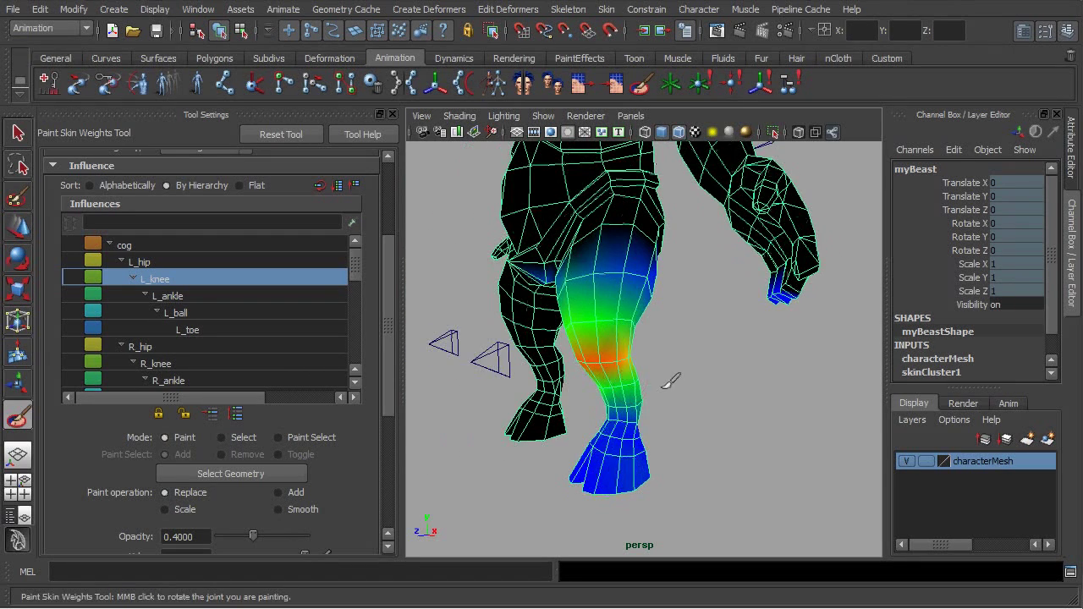
# - Select the L_ankle influence and reduce its weight across the left foot with inverted brush strokes
pyautogui.keyDown('alt'); pyautogui.moveTo(662, 386); pyautogui.dragTo(603, 394, button='right'); pyautogui.keyUp('alt')
pyautogui.keyDown('alt'); pyautogui.moveTo(603, 395); pyautogui.dragTo(533, 414); pyautogui.keyUp('alt')
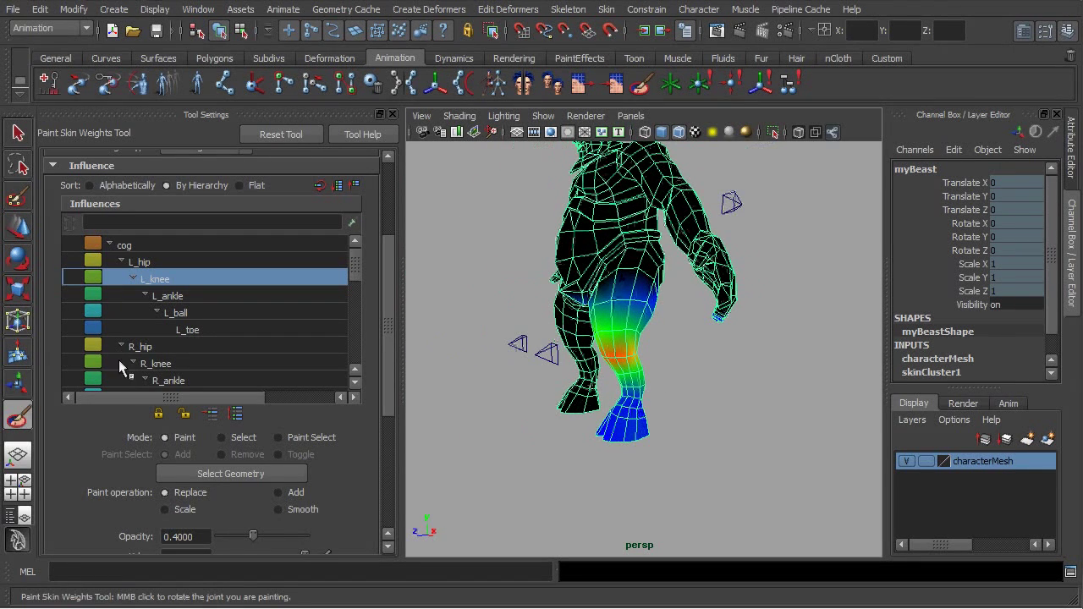
pyautogui.click(173, 296)
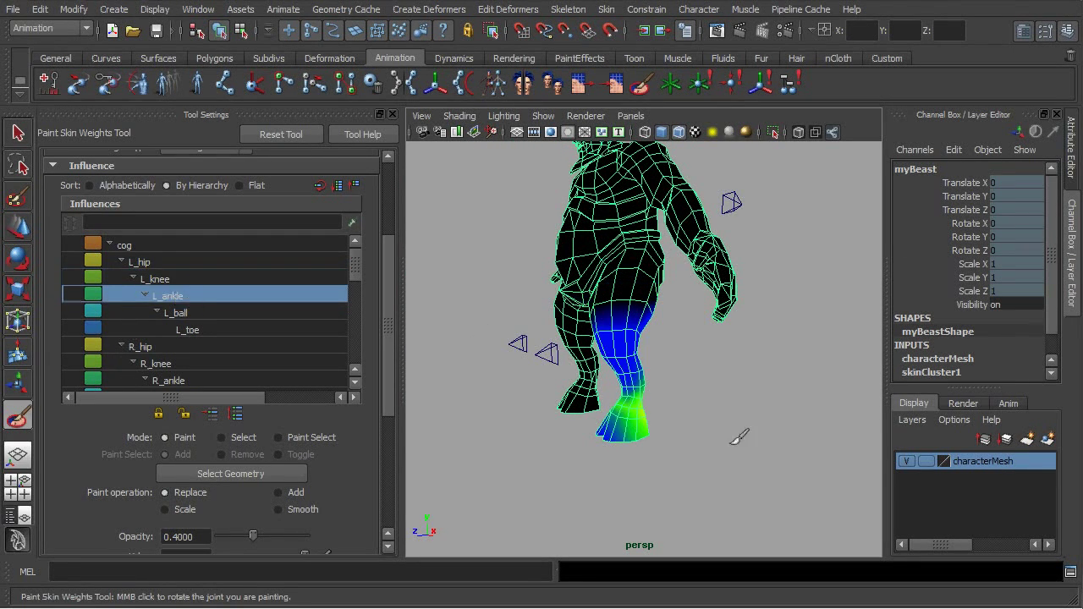
pyautogui.scroll(3, 738, 437)
pyautogui.moveTo(737, 442)
pyautogui.keyDown('alt'); pyautogui.mouseDown()
pyautogui.moveTo(634, 454)
pyautogui.moveTo(423, 450)
pyautogui.moveTo(720, 471)
pyautogui.moveTo(640, 491)
pyautogui.moveTo(597, 485)
pyautogui.mouseUp(); pyautogui.keyUp('alt')
pyautogui.moveTo(701, 465)
pyautogui.keyDown('ctrl'); pyautogui.mouseDown()
pyautogui.moveTo(750, 454)
pyautogui.moveTo(694, 466)
pyautogui.moveTo(764, 514)
pyautogui.mouseUp(); pyautogui.keyUp('ctrl')
pyautogui.moveTo(619, 499)
pyautogui.keyDown('alt'); pyautogui.mouseDown()
pyautogui.moveTo(694, 465)
pyautogui.moveTo(653, 478)
pyautogui.moveTo(677, 441)
pyautogui.moveTo(745, 434)
pyautogui.mouseUp(); pyautogui.keyUp('alt')
pyautogui.keyDown('alt'); pyautogui.moveTo(517, 455); pyautogui.dragTo(753, 455); pyautogui.keyUp('alt')
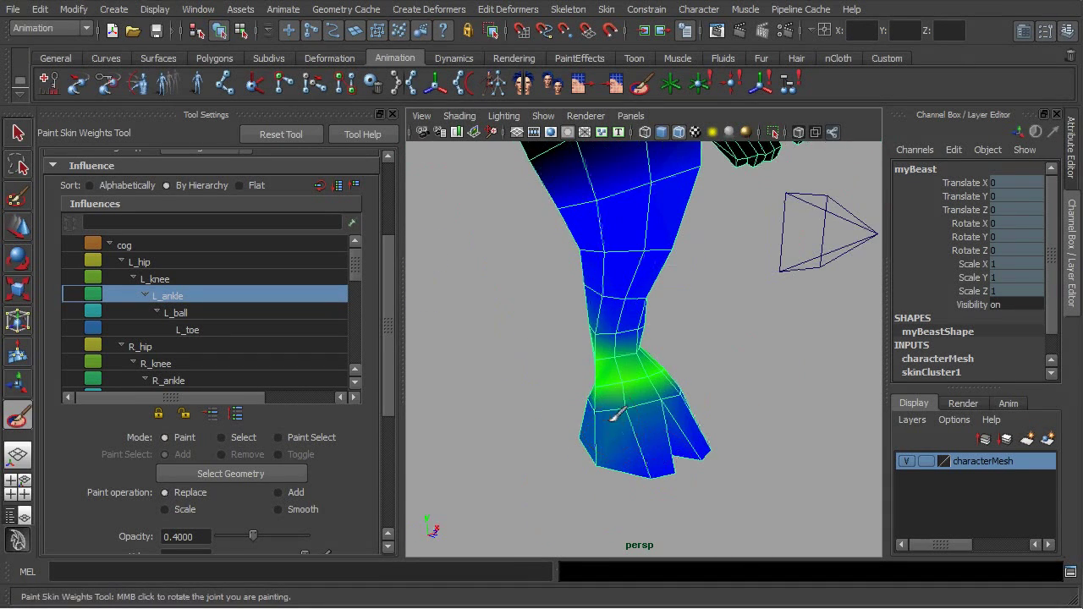
# - Increase the L_ankle weight in a band around the left ankle and refine its falloff into the foot
pyautogui.keyDown('alt'); pyautogui.moveTo(600, 446); pyautogui.dragTo(614, 332); pyautogui.keyUp('alt')
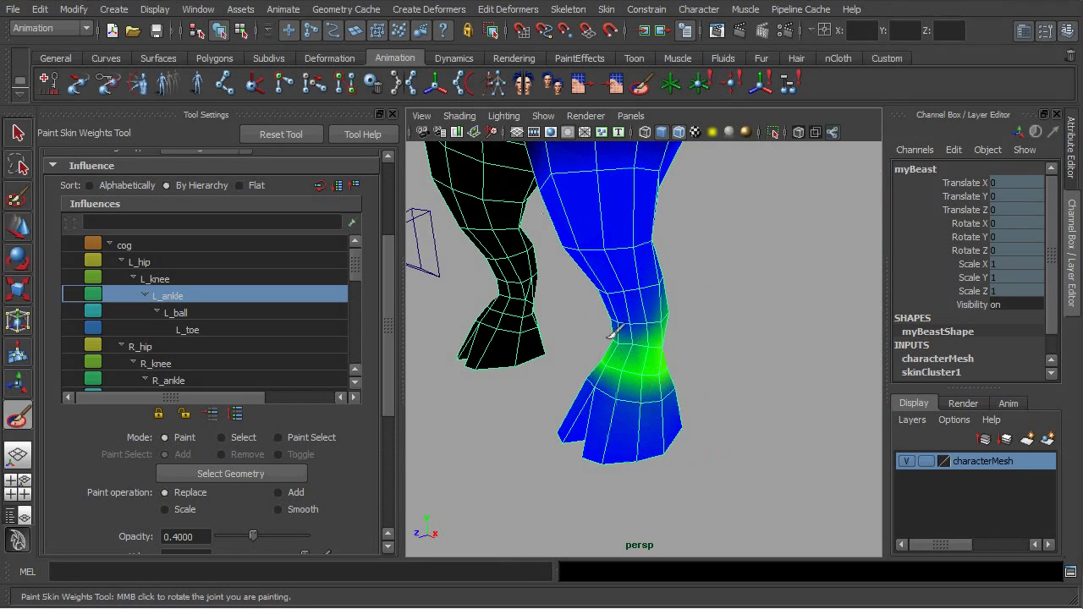
pyautogui.moveTo(692, 348)
pyautogui.keyDown('alt'); pyautogui.mouseDown()
pyautogui.moveTo(756, 366)
pyautogui.moveTo(648, 358)
pyautogui.moveTo(595, 380)
pyautogui.moveTo(700, 366)
pyautogui.mouseUp(); pyautogui.keyUp('alt')
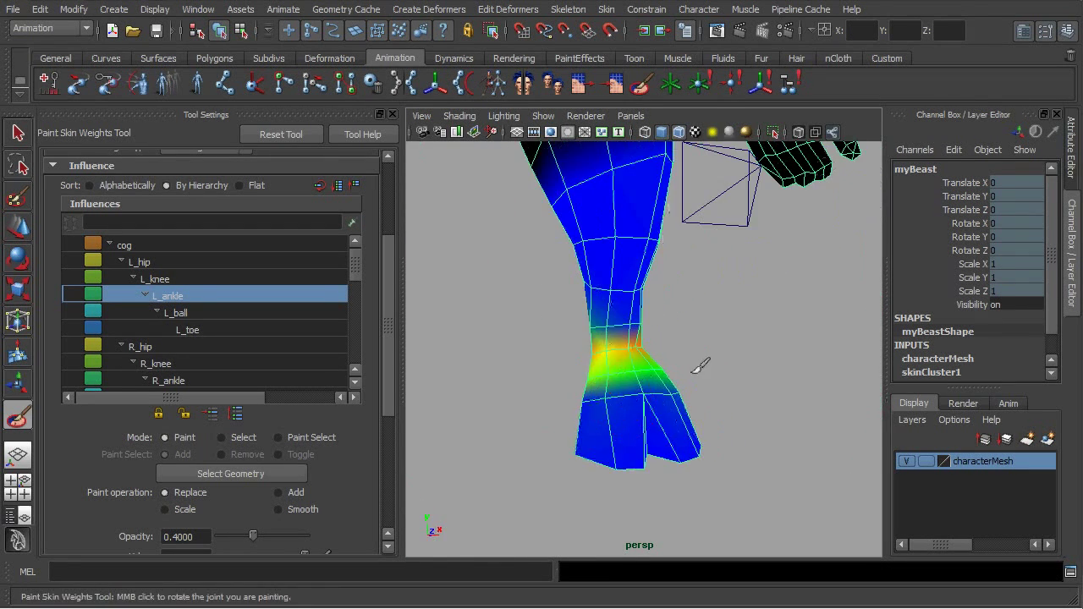
pyautogui.keyDown('alt'); pyautogui.moveTo(795, 358); pyautogui.dragTo(606, 386); pyautogui.keyUp('alt')
pyautogui.keyDown('alt'); pyautogui.moveTo(785, 382); pyautogui.dragTo(567, 394); pyautogui.keyUp('alt')
pyautogui.keyDown('alt'); pyautogui.moveTo(813, 406); pyautogui.dragTo(609, 448); pyautogui.keyUp('alt')
# - Select the L_ball influence and examine its skin weights across the left foot from the front, side and underneath
pyautogui.click(177, 314)
pyautogui.keyDown('alt'); pyautogui.moveTo(685, 398); pyautogui.dragTo(696, 479); pyautogui.keyUp('alt')
pyautogui.moveTo(622, 391)
pyautogui.keyDown('alt'); pyautogui.mouseDown()
pyautogui.moveTo(648, 416)
pyautogui.moveTo(716, 406)
pyautogui.moveTo(691, 393)
pyautogui.moveTo(606, 445)
pyautogui.moveTo(643, 427)
pyautogui.moveTo(650, 455)
pyautogui.mouseUp(); pyautogui.keyUp('alt')
pyautogui.moveTo(626, 423)
pyautogui.keyDown('alt'); pyautogui.mouseDown()
pyautogui.moveTo(670, 416)
pyautogui.moveTo(550, 444)
pyautogui.mouseUp(); pyautogui.keyUp('alt')
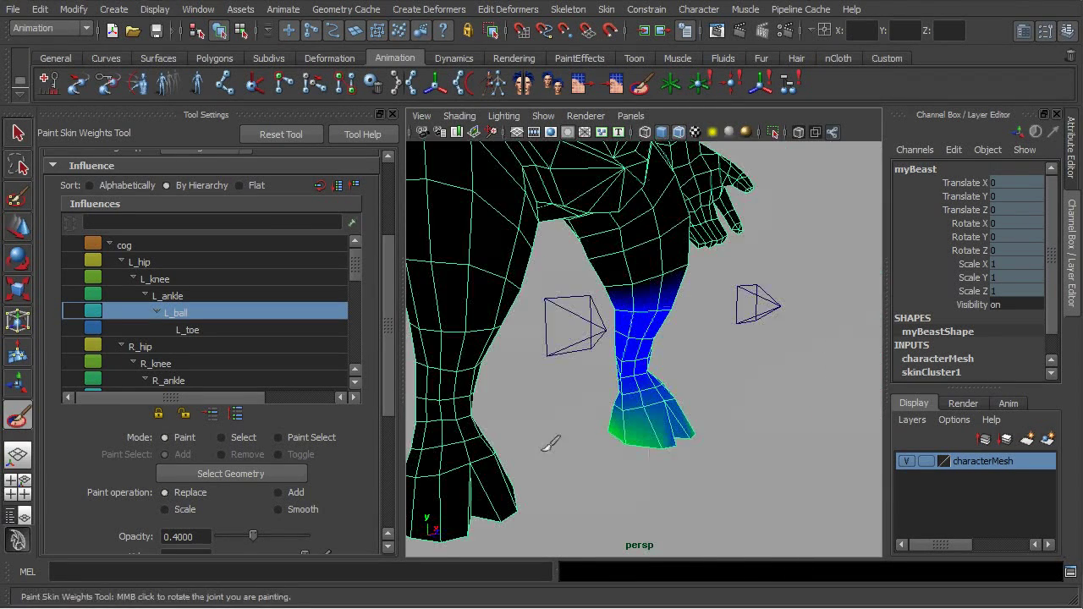
pyautogui.moveTo(735, 462)
pyautogui.keyDown('alt'); pyautogui.mouseDown()
pyautogui.moveTo(711, 405)
pyautogui.moveTo(654, 427)
pyautogui.mouseUp(); pyautogui.keyUp('alt')
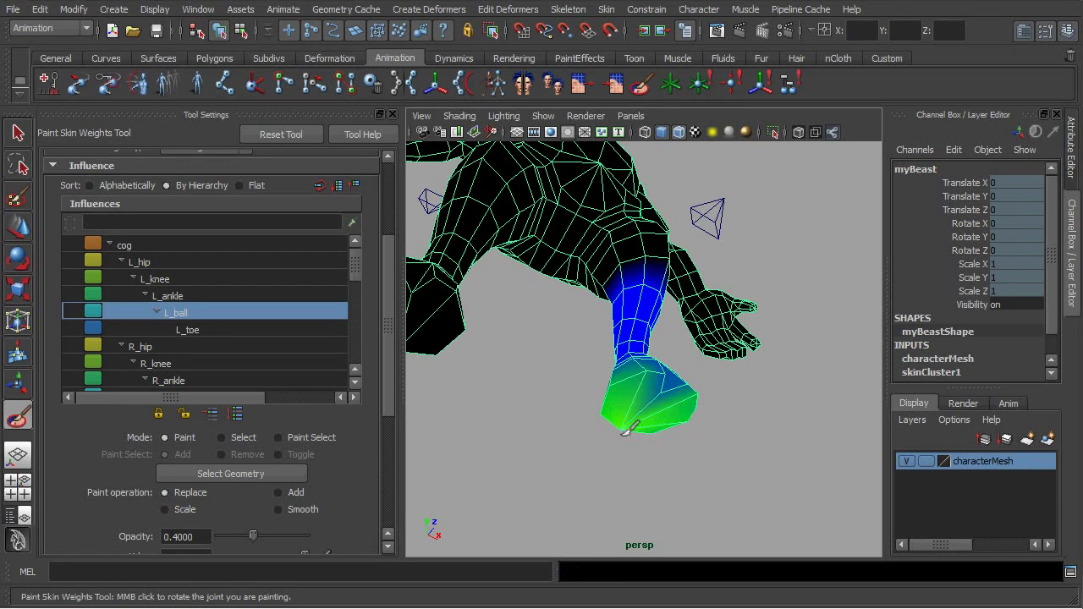
pyautogui.moveTo(665, 389)
pyautogui.keyDown('alt'); pyautogui.mouseDown()
pyautogui.moveTo(660, 457)
pyautogui.moveTo(677, 445)
pyautogui.mouseUp(); pyautogui.keyUp('alt')
# - Select the L_toe influence and examine its weight distribution over the left foot and lower leg
pyautogui.click(186, 330)
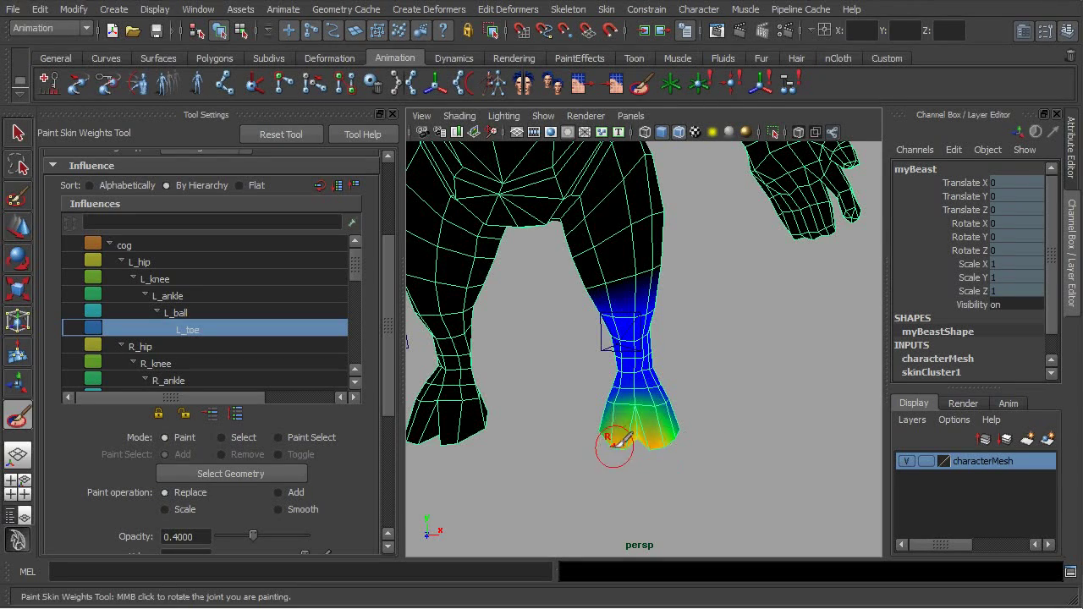
pyautogui.moveTo(615, 440)
pyautogui.keyDown('alt'); pyautogui.mouseDown()
pyautogui.moveTo(643, 402)
pyautogui.moveTo(603, 401)
pyautogui.moveTo(636, 431)
pyautogui.moveTo(622, 431)
pyautogui.mouseUp(); pyautogui.keyUp('alt')
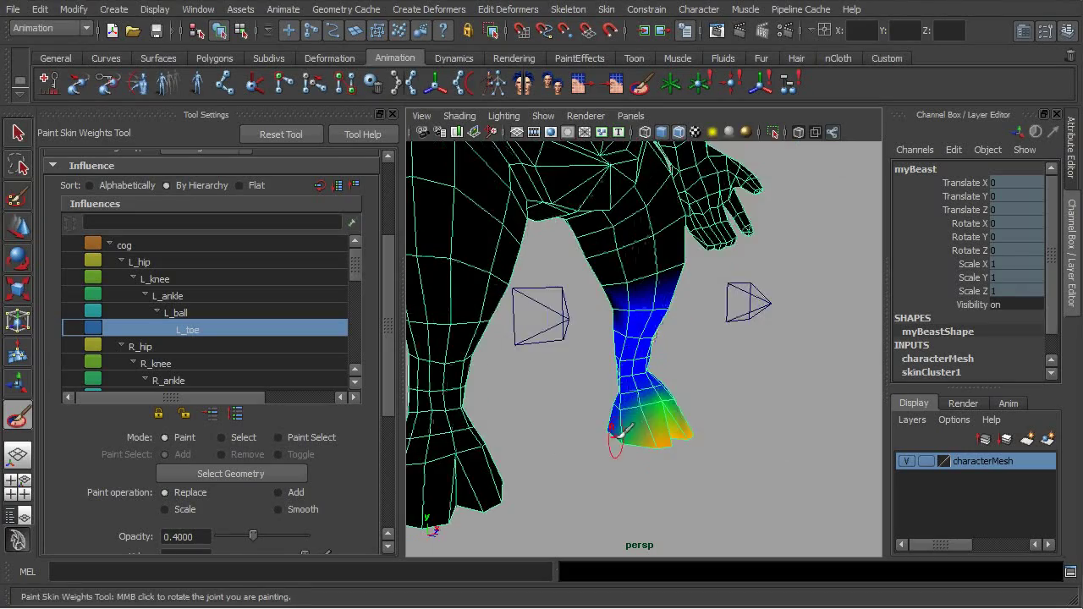
pyautogui.keyDown('alt'); pyautogui.moveTo(709, 443); pyautogui.dragTo(788, 470); pyautogui.keyUp('alt')
pyautogui.scroll(-3, 755, 399)
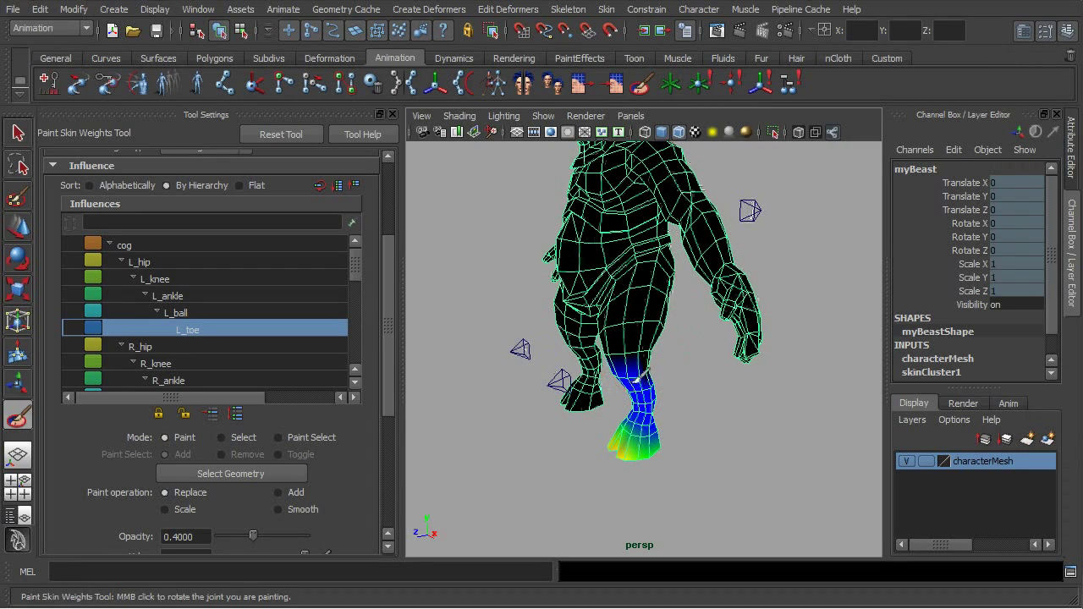
pyautogui.keyDown('alt'); pyautogui.moveTo(652, 368); pyautogui.dragTo(550, 364); pyautogui.keyUp('alt')
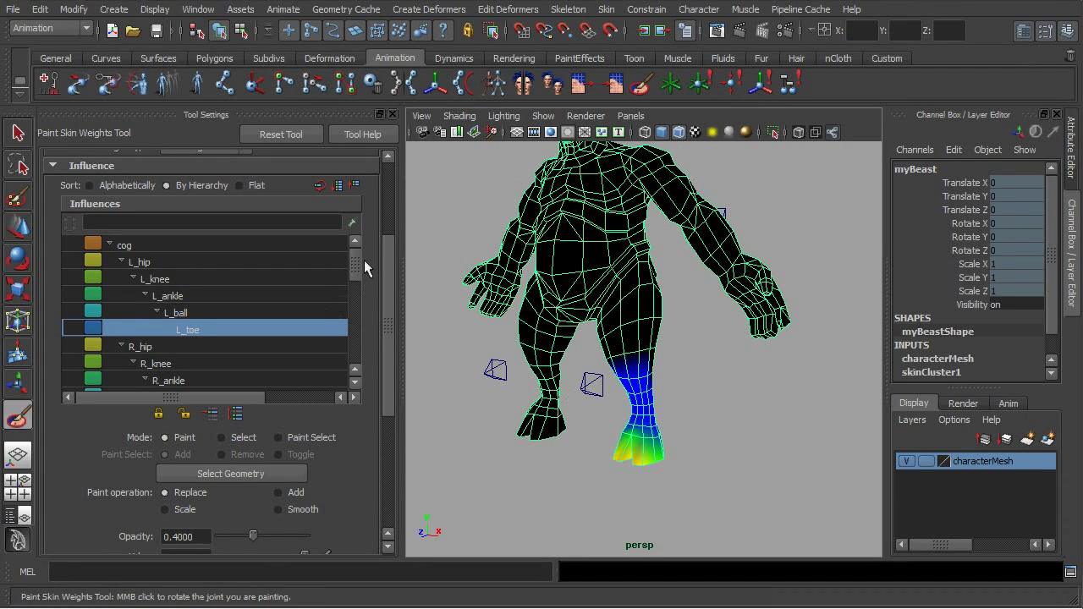
# - Leave weight painting and show all object types in the viewport, including joints and control curves
pyautogui.click(18, 133)
pyautogui.keyDown('alt'); pyautogui.moveTo(546, 293); pyautogui.dragTo(550, 313, button='middle'); pyautogui.keyUp('alt')
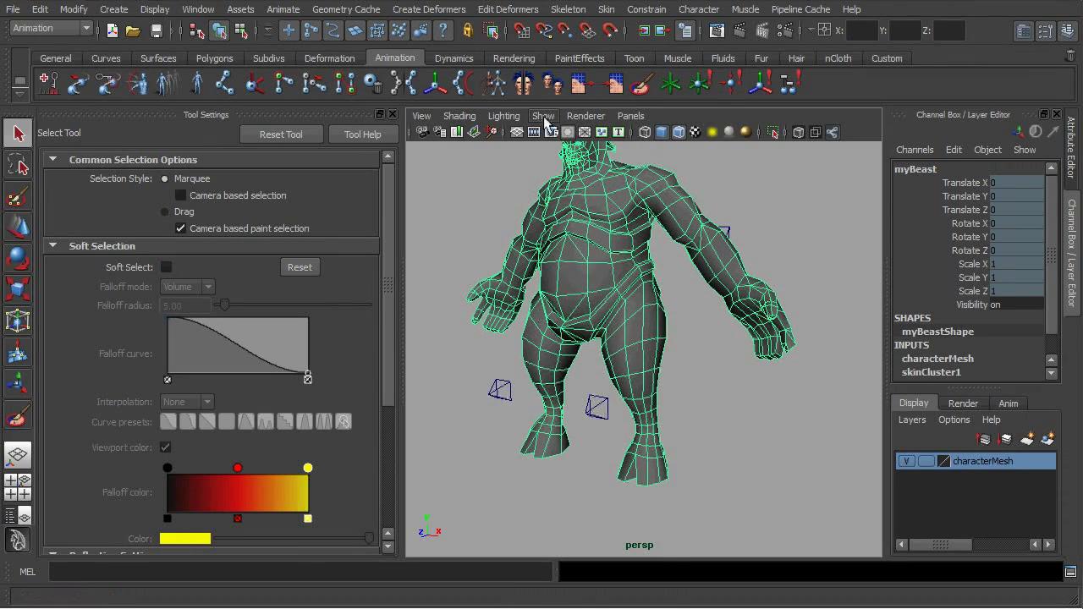
pyautogui.click(543, 116)
pyautogui.click(558, 157)
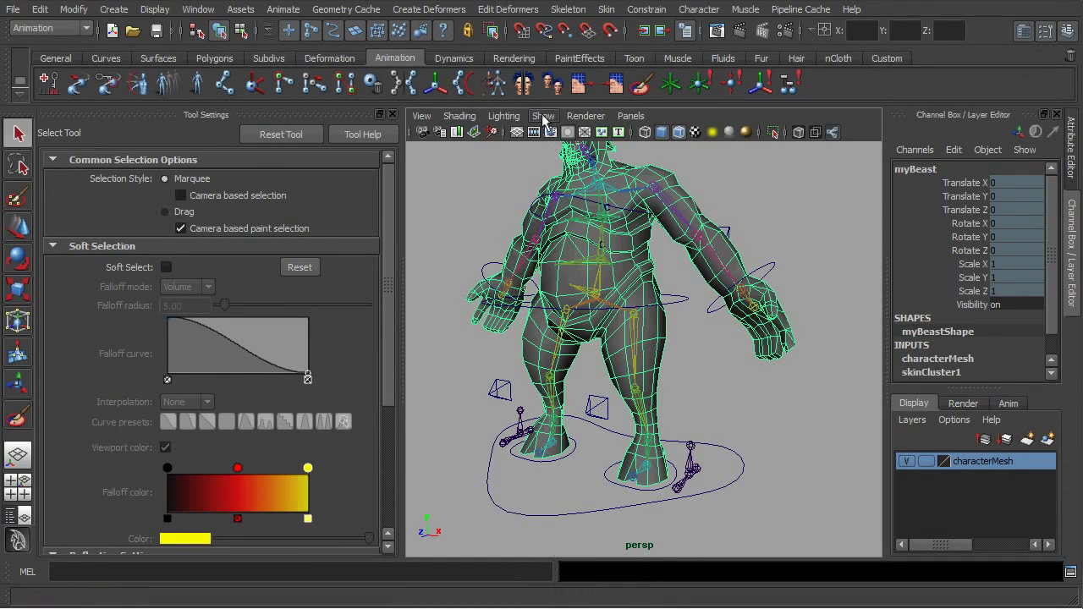
# - Raise L_legCtrl about 0.82 in Y to test the left leg's deformation, and undo the moves
pyautogui.keyDown('alt'); pyautogui.moveTo(603, 475); pyautogui.dragTo(651, 484); pyautogui.keyUp('alt')
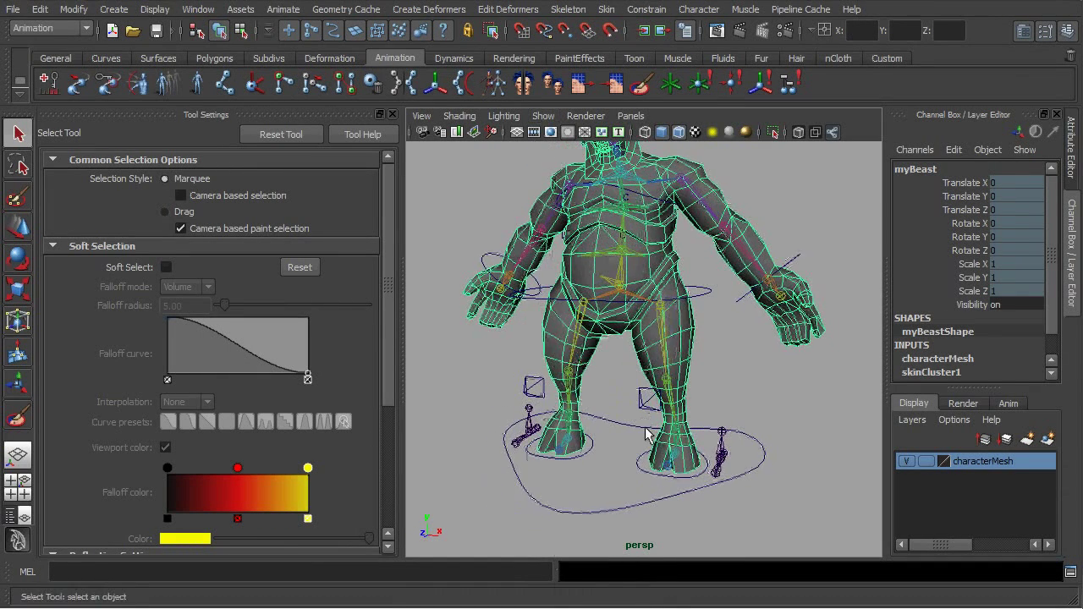
pyautogui.click(649, 476)
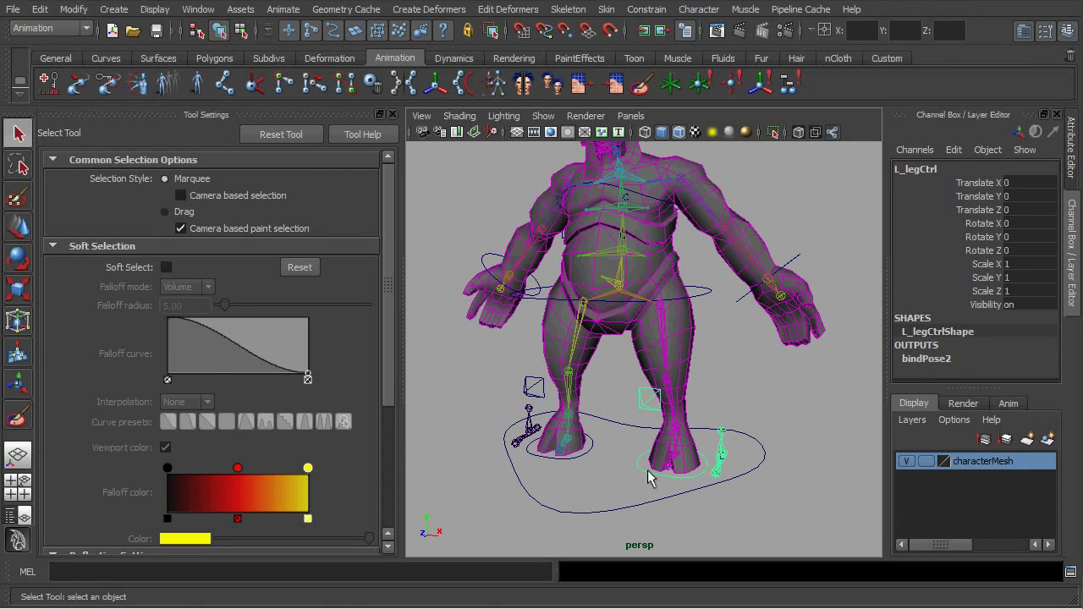
pyautogui.press('w')
pyautogui.moveTo(675, 417); pyautogui.dragTo(674, 331)
pyautogui.hotkey('ctrl', 'z')
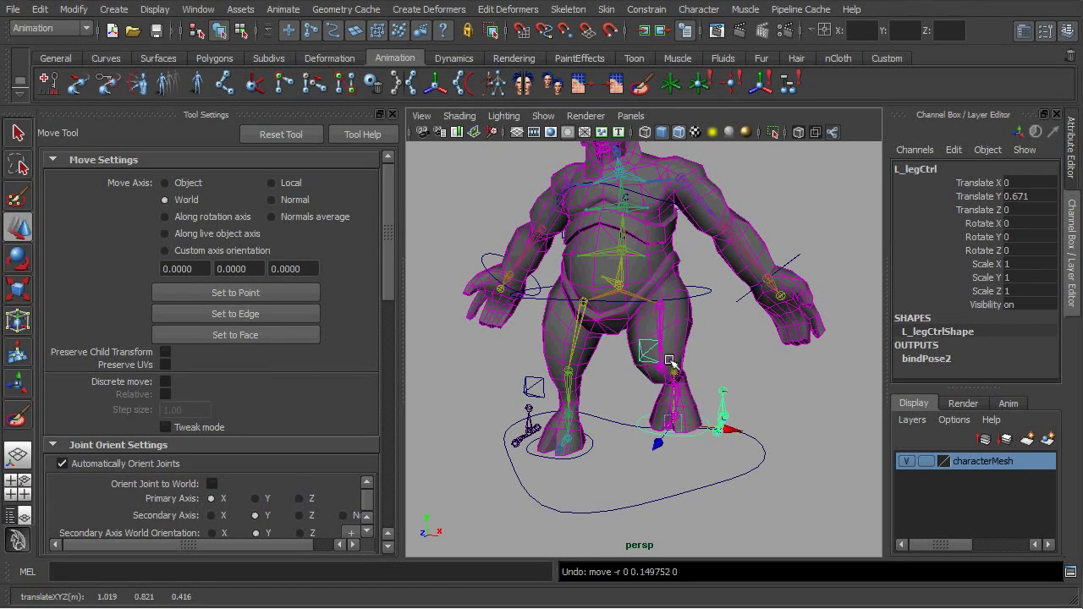
pyautogui.hotkey('ctrl', 'z')
# - Raise R_legCtrl about 1.06 in Y to compare the unpainted right leg's deformation, and undo the move
pyautogui.click(581, 457)
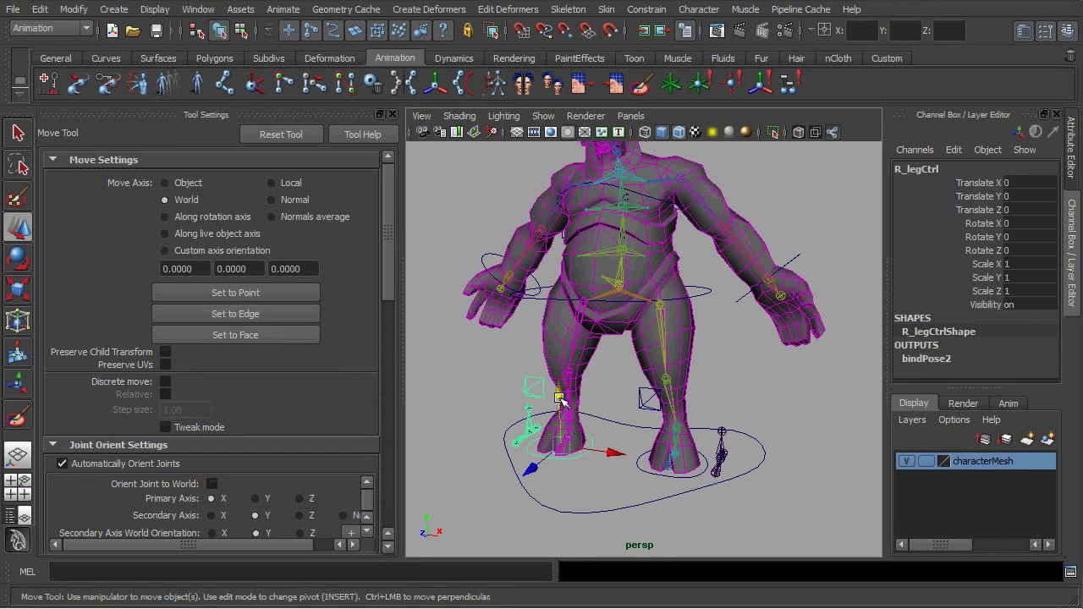
pyautogui.moveTo(560, 398); pyautogui.dragTo(606, 337)
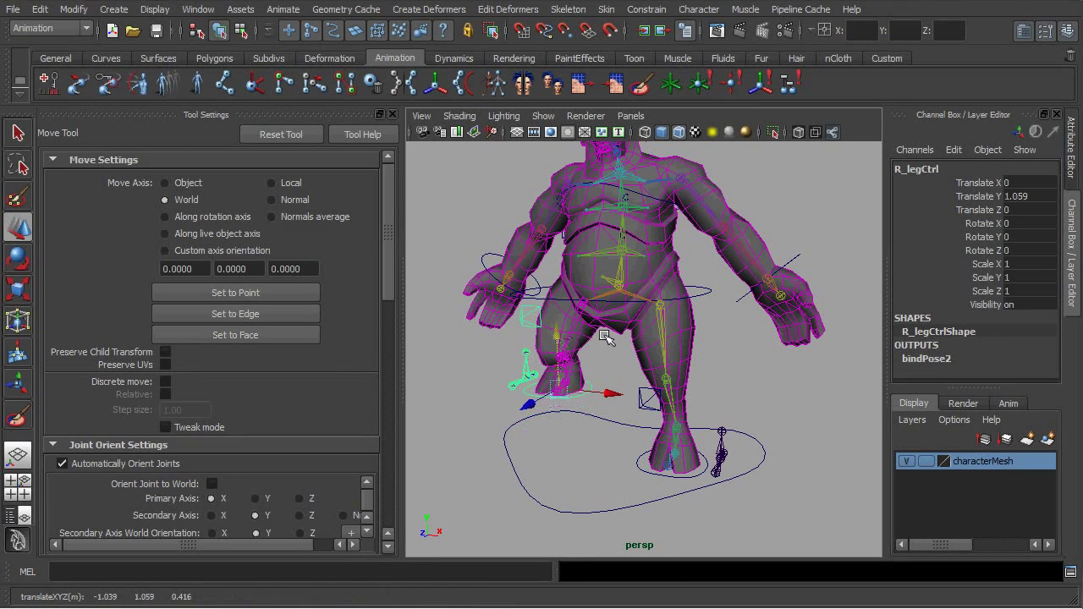
pyautogui.hotkey('ctrl', 'z')
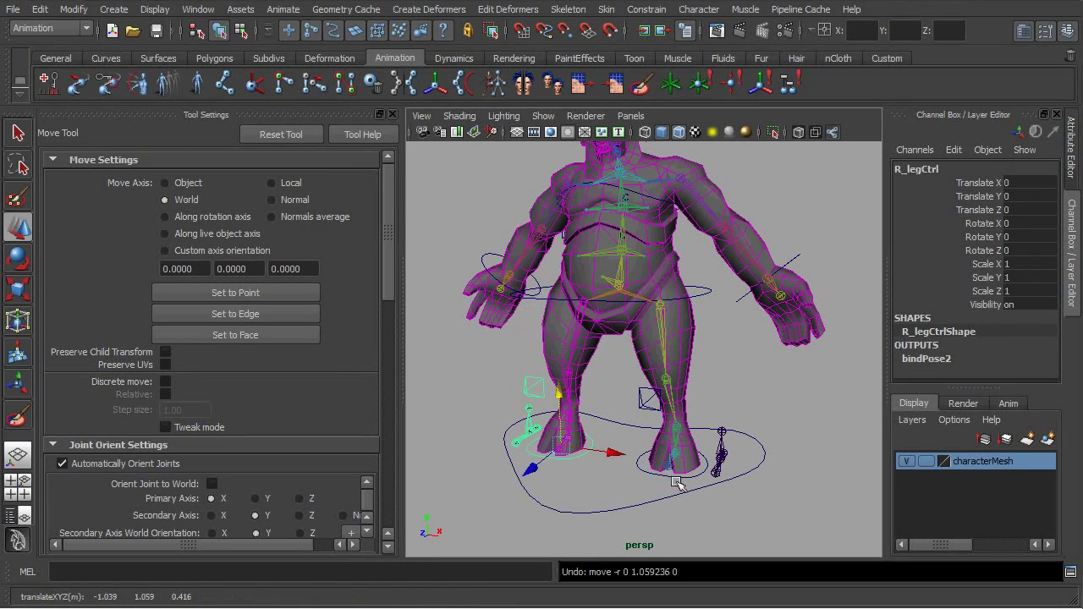
# - Lift L_legCtrl about 0.49 in Y to recheck the bending of the left knee, and undo the test move
pyautogui.click(682, 476)
pyautogui.moveTo(674, 414); pyautogui.dragTo(668, 375)
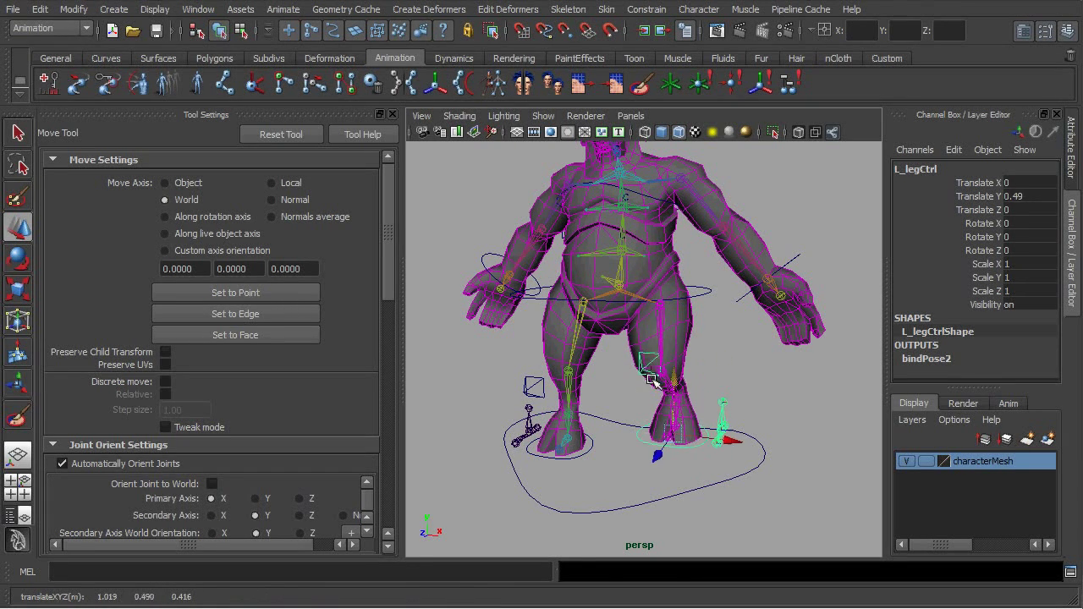
pyautogui.hotkey('ctrl', 'z')
pyautogui.keyDown('alt'); pyautogui.moveTo(675, 409); pyautogui.dragTo(626, 415); pyautogui.keyUp('alt')
pyautogui.moveTo(665, 466)
pyautogui.mouseDown()
pyautogui.moveTo(684, 389)
pyautogui.moveTo(648, 464)
pyautogui.moveTo(647, 453)
pyautogui.moveTo(587, 449)
pyautogui.moveTo(774, 459)
pyautogui.moveTo(667, 465)
pyautogui.mouseUp()
pyautogui.press('z')
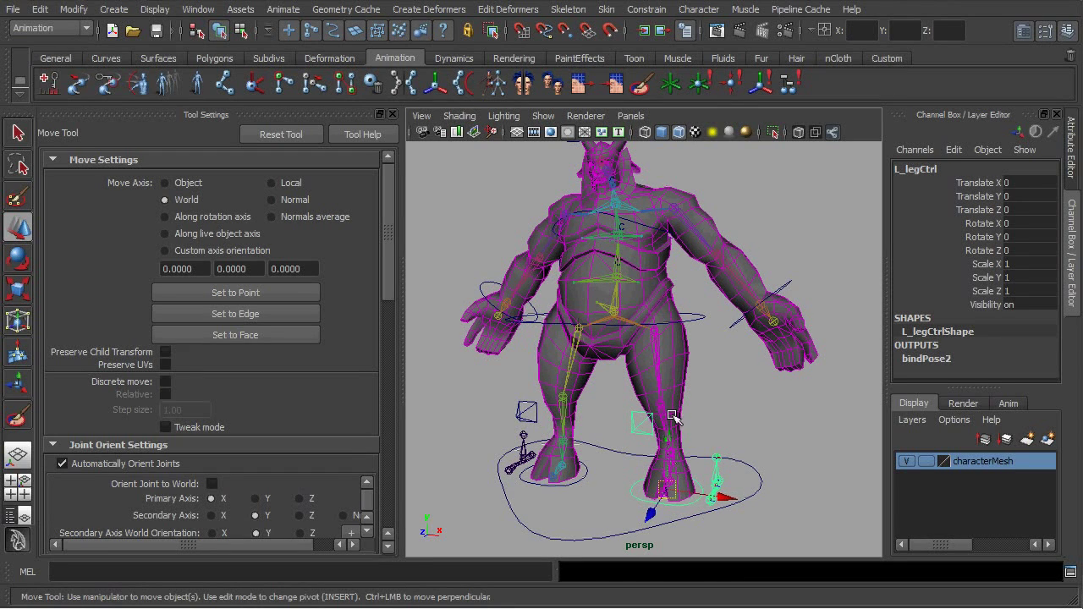
# - Resume Paint Skin Weights on the beast mesh and examine the R_hip, splineA, L_ribBoneB, R_ribBoneB and L_palm influences
pyautogui.click(685, 366)
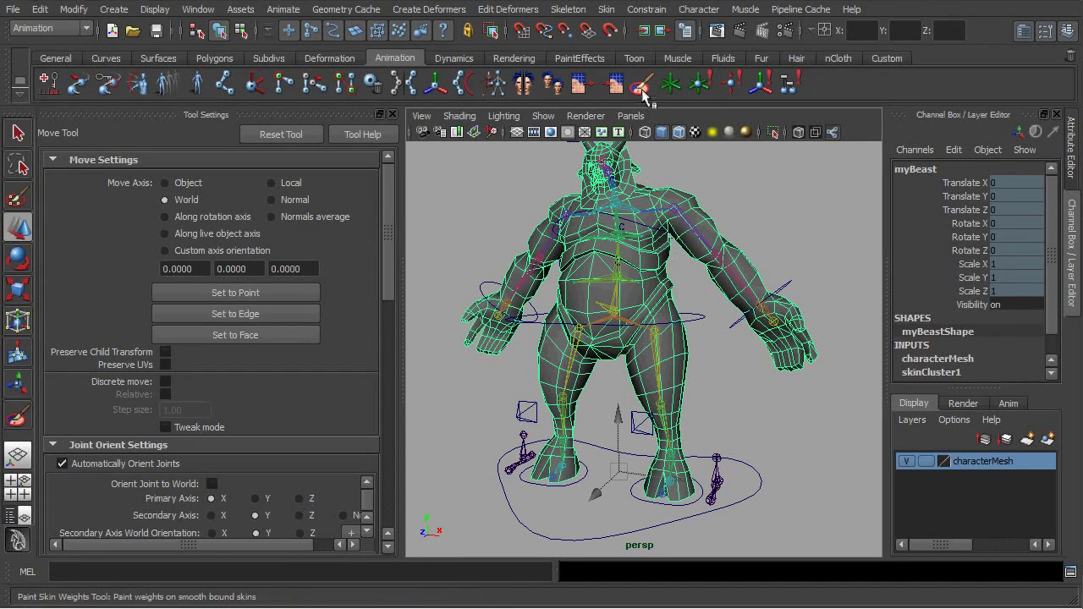
pyautogui.click(642, 86)
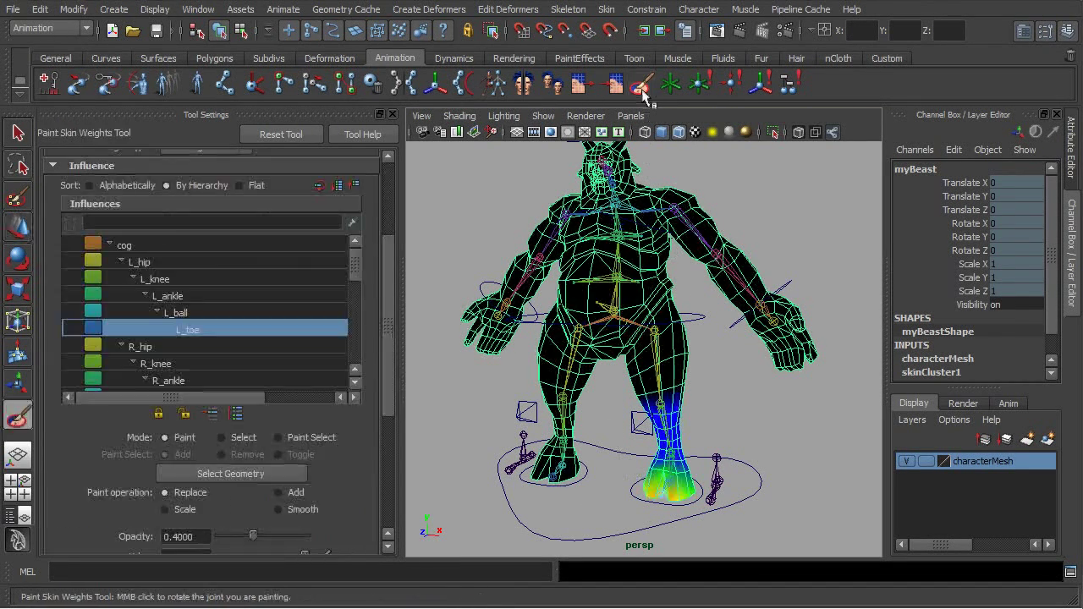
pyautogui.click(158, 348)
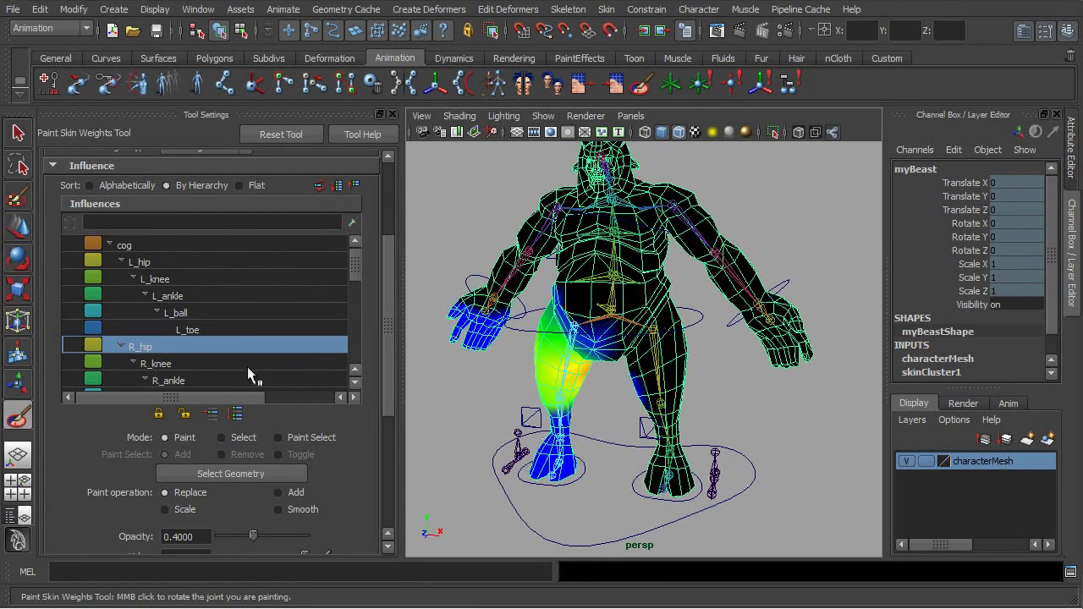
pyautogui.scroll(-3, 250, 361)
pyautogui.click(207, 335)
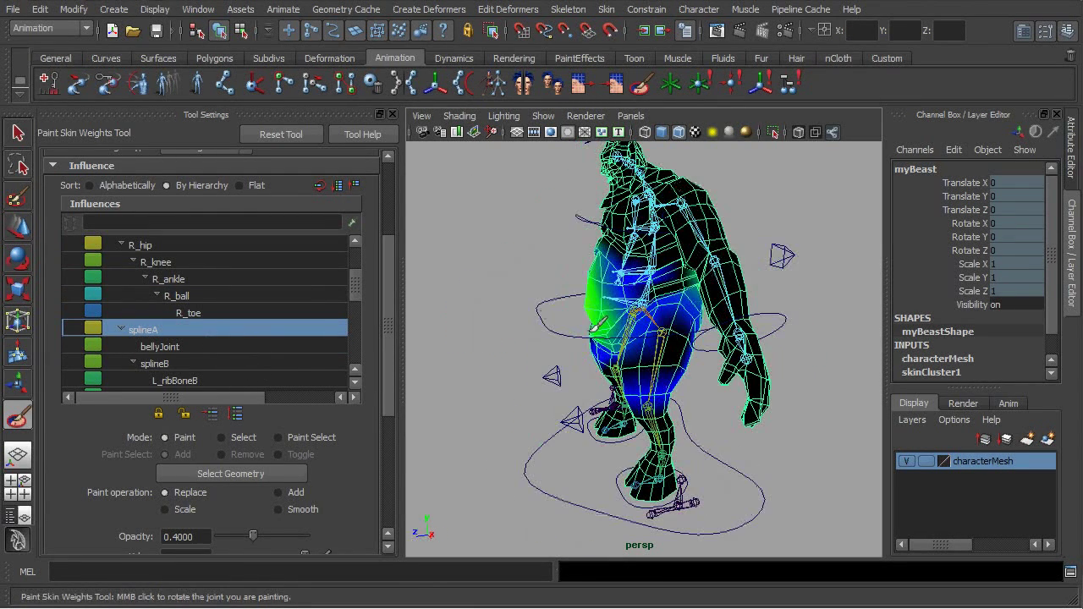
pyautogui.scroll(-1, 240, 358)
pyautogui.click(241, 361)
pyautogui.scroll(-1, 253, 366)
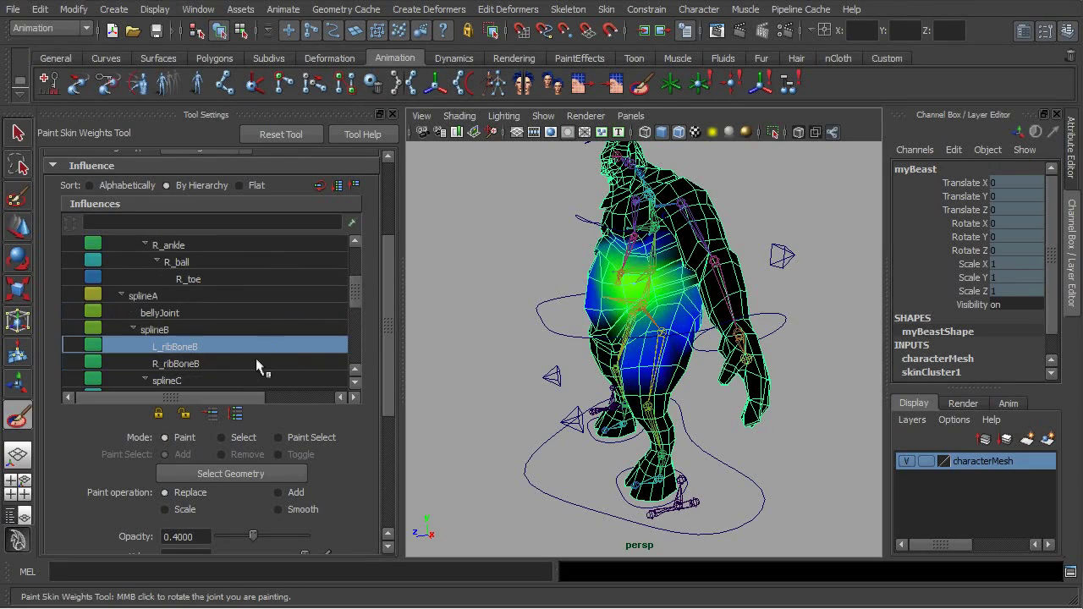
pyautogui.click(255, 365)
pyautogui.scroll(-4, 254, 370)
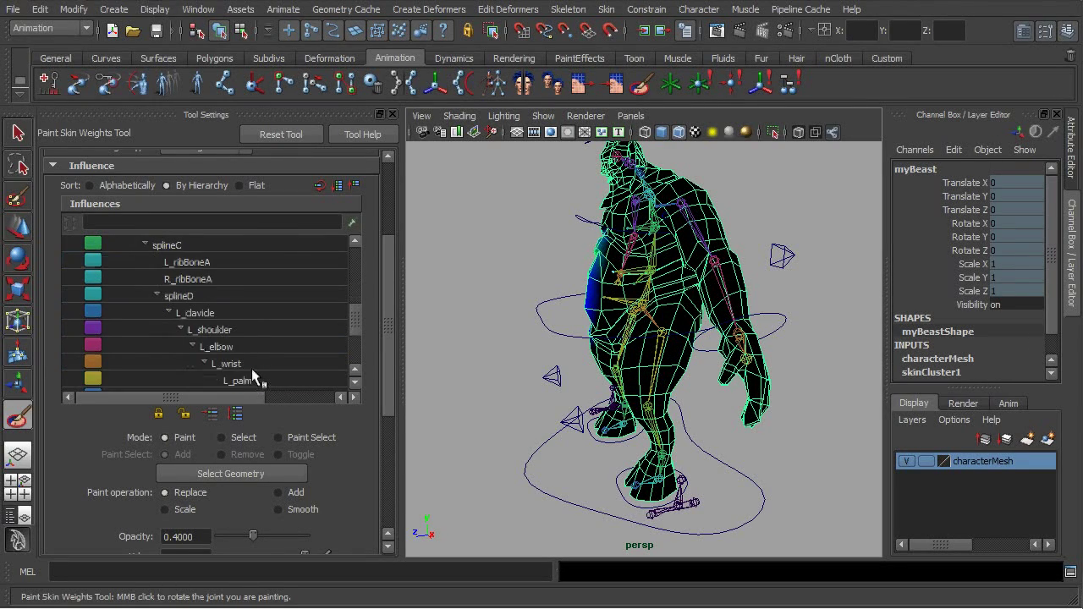
pyautogui.click(254, 380)
pyautogui.keyDown('alt'); pyautogui.moveTo(466, 341); pyautogui.dragTo(613, 348); pyautogui.keyUp('alt')
# - Leave weight painting, move splineCtrl at the waist to test the body's deformation, and undo the move
pyautogui.press('q')
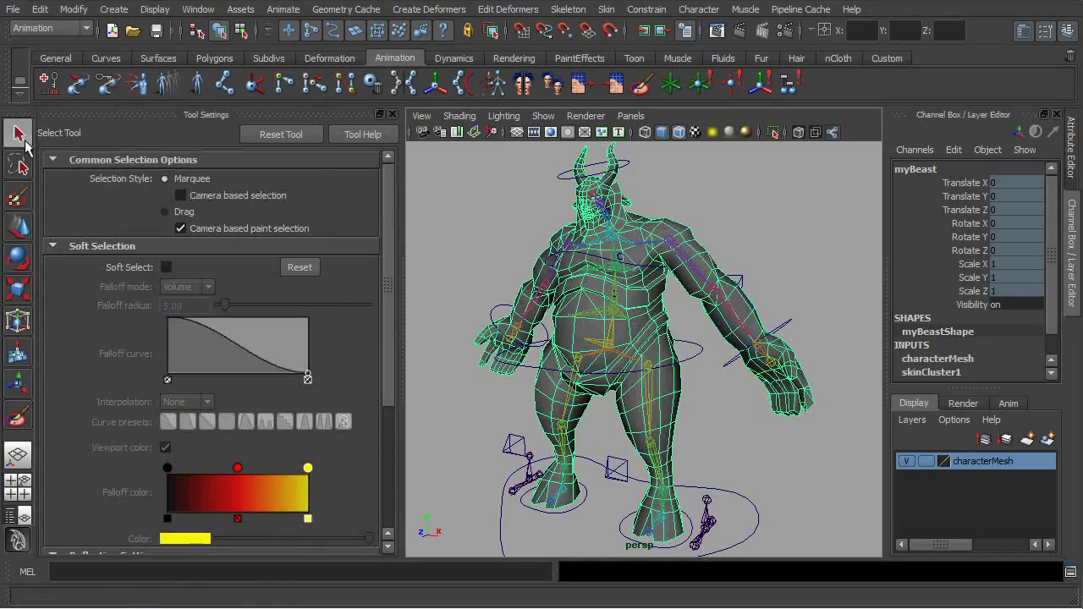
pyautogui.click(698, 356)
pyautogui.keyDown('alt'); pyautogui.moveTo(698, 357); pyautogui.dragTo(635, 393, button='right'); pyautogui.keyUp('alt')
pyautogui.keyDown('alt'); pyautogui.moveTo(635, 393); pyautogui.dragTo(653, 395); pyautogui.keyUp('alt')
pyautogui.press('w')
pyautogui.moveTo(620, 348); pyautogui.dragTo(660, 392)
pyautogui.hotkey('ctrl', 'z')
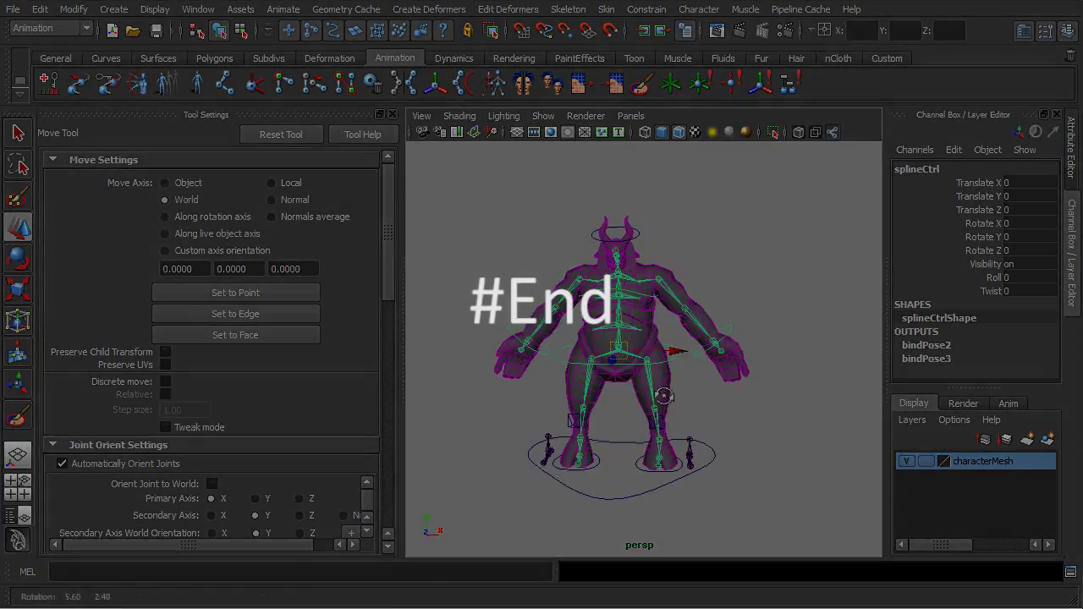